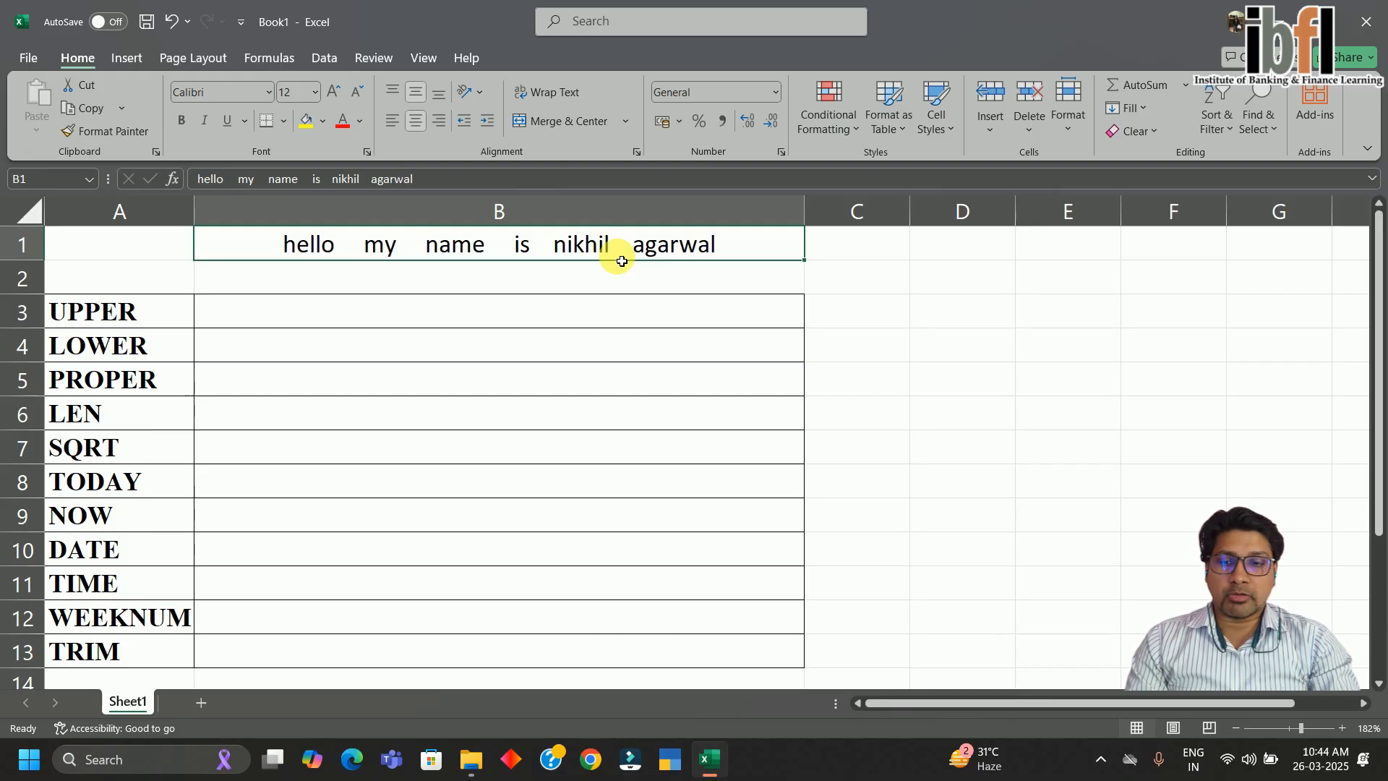
# Enter =UPPER(B1) in B3 beside the UPPER label to capitalise the sentence
pyautogui.click(497, 312)
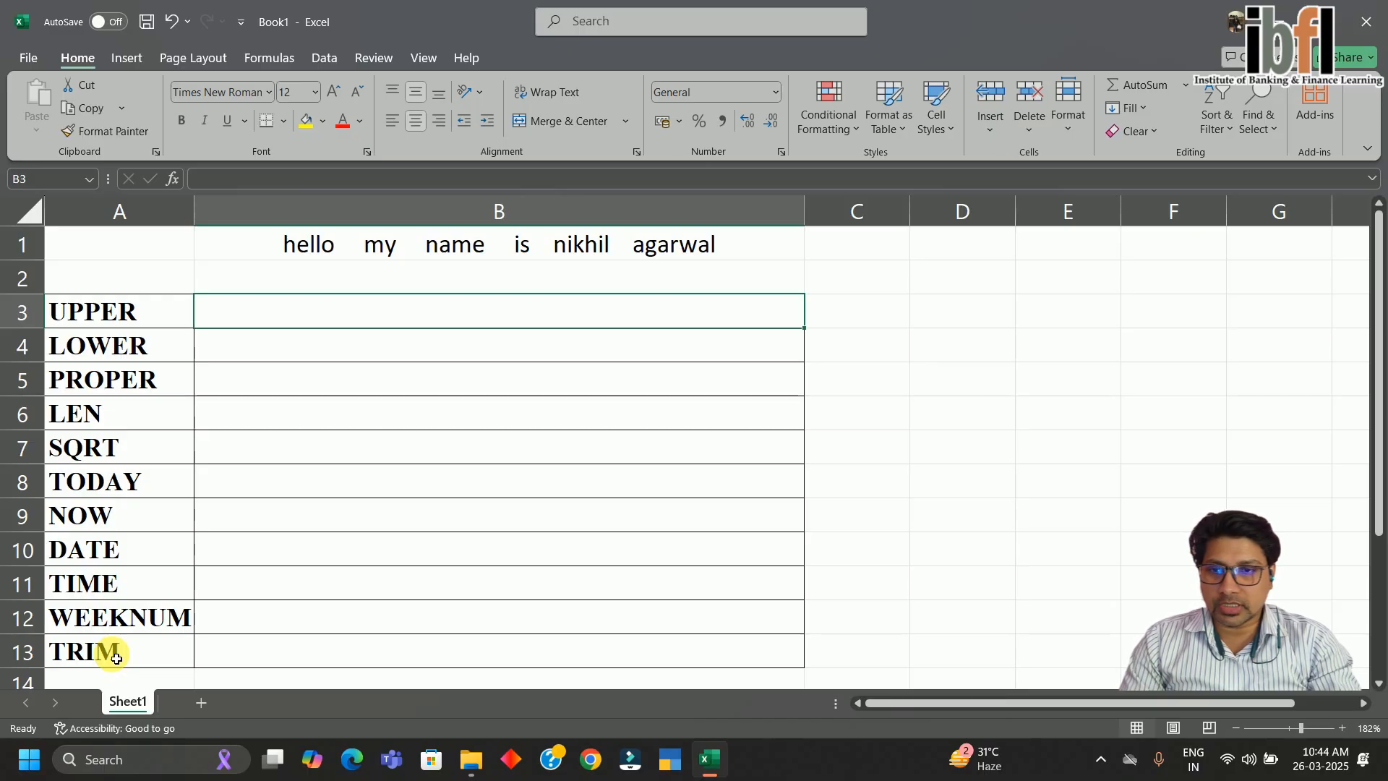
pyautogui.click(140, 322)
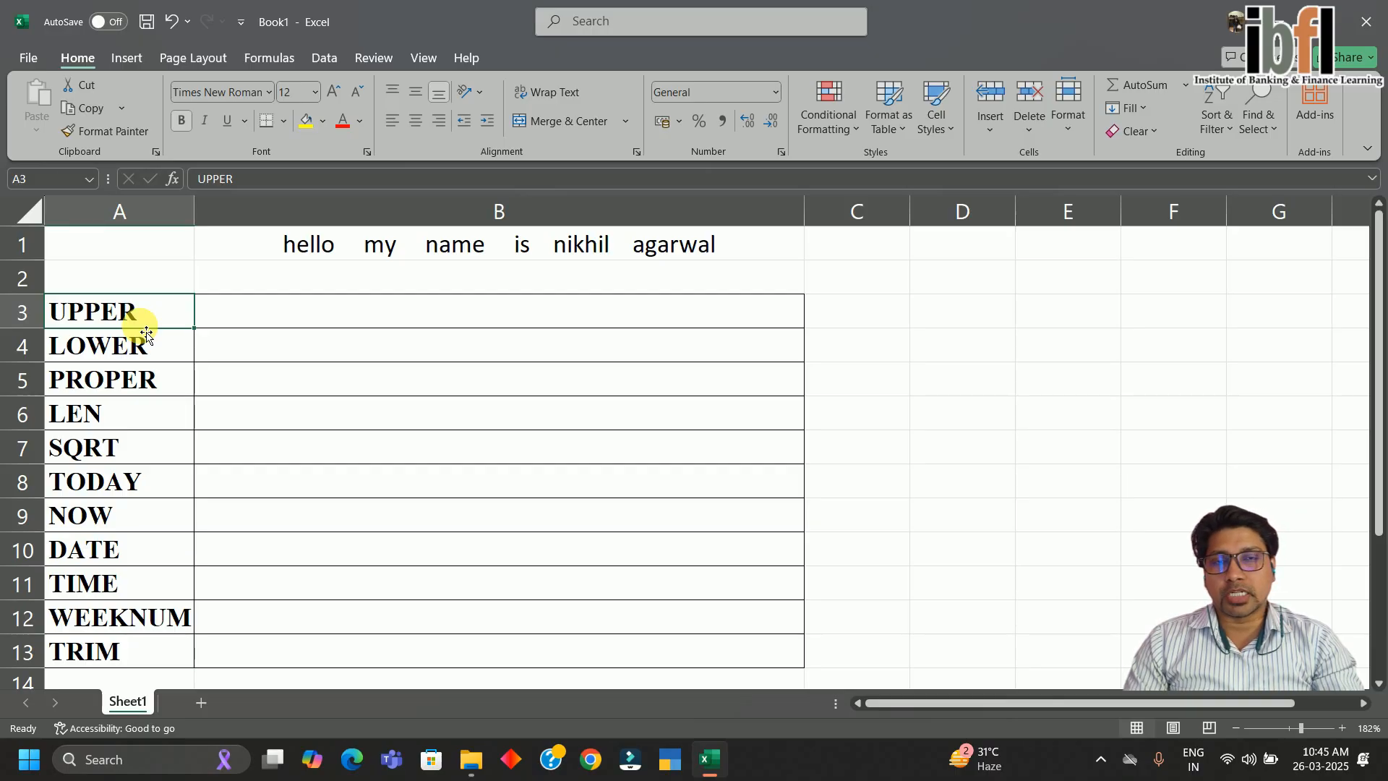
pyautogui.click(220, 327)
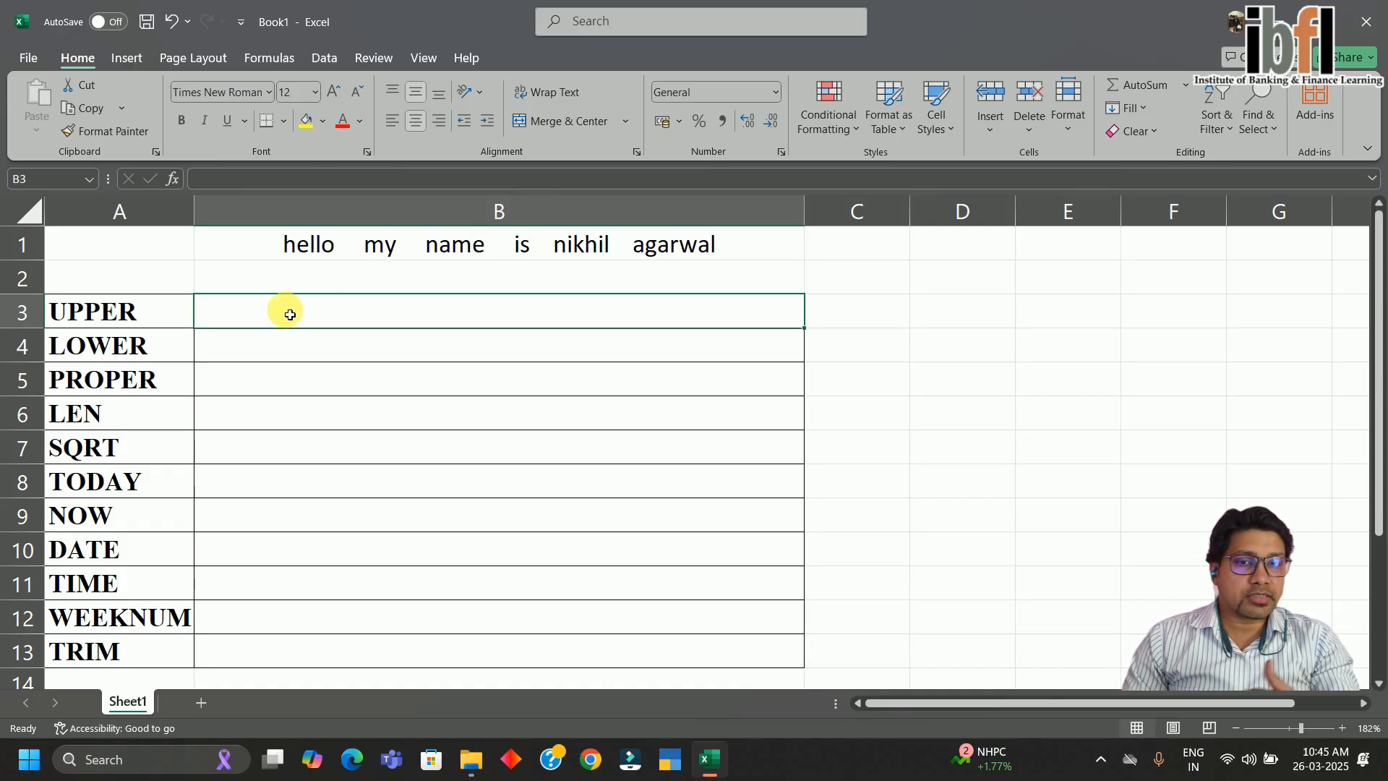
pyautogui.write('=')
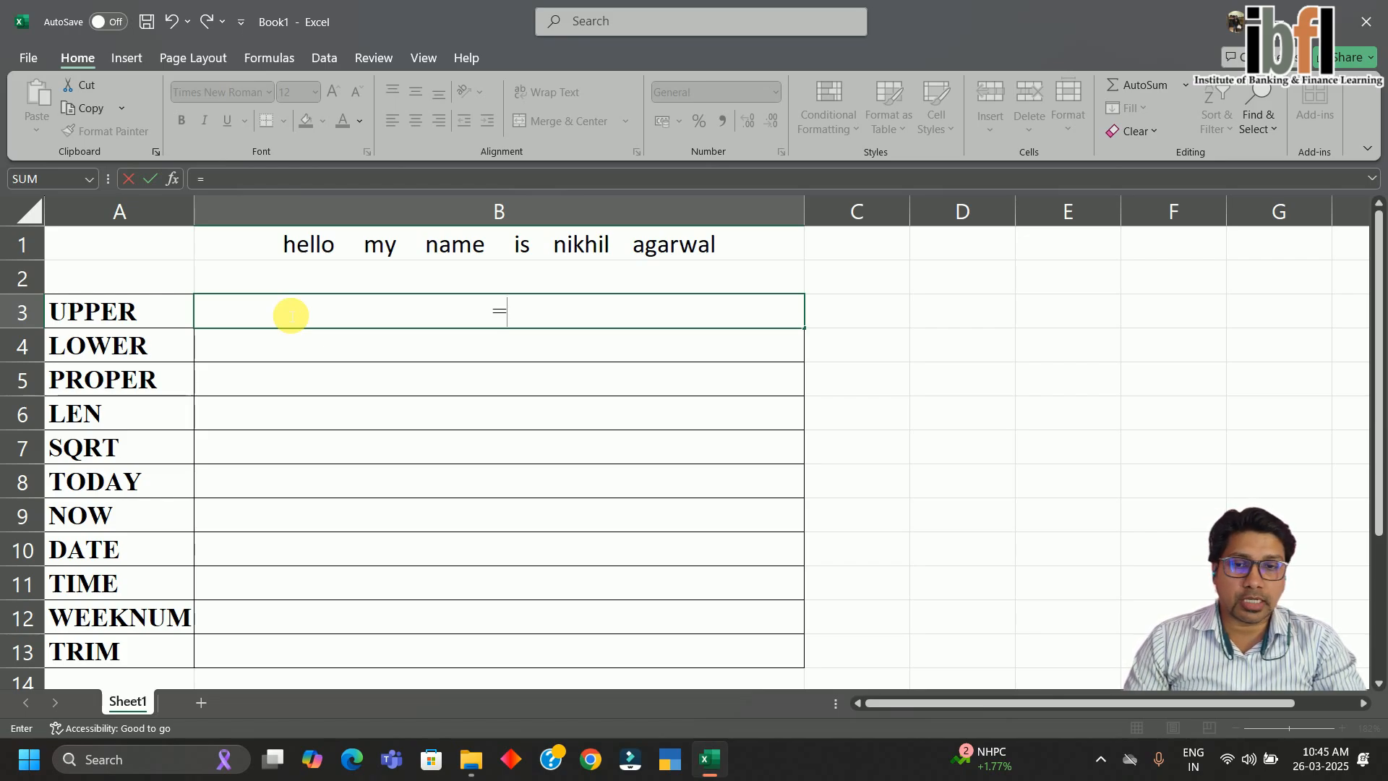
pyautogui.write('uppr')
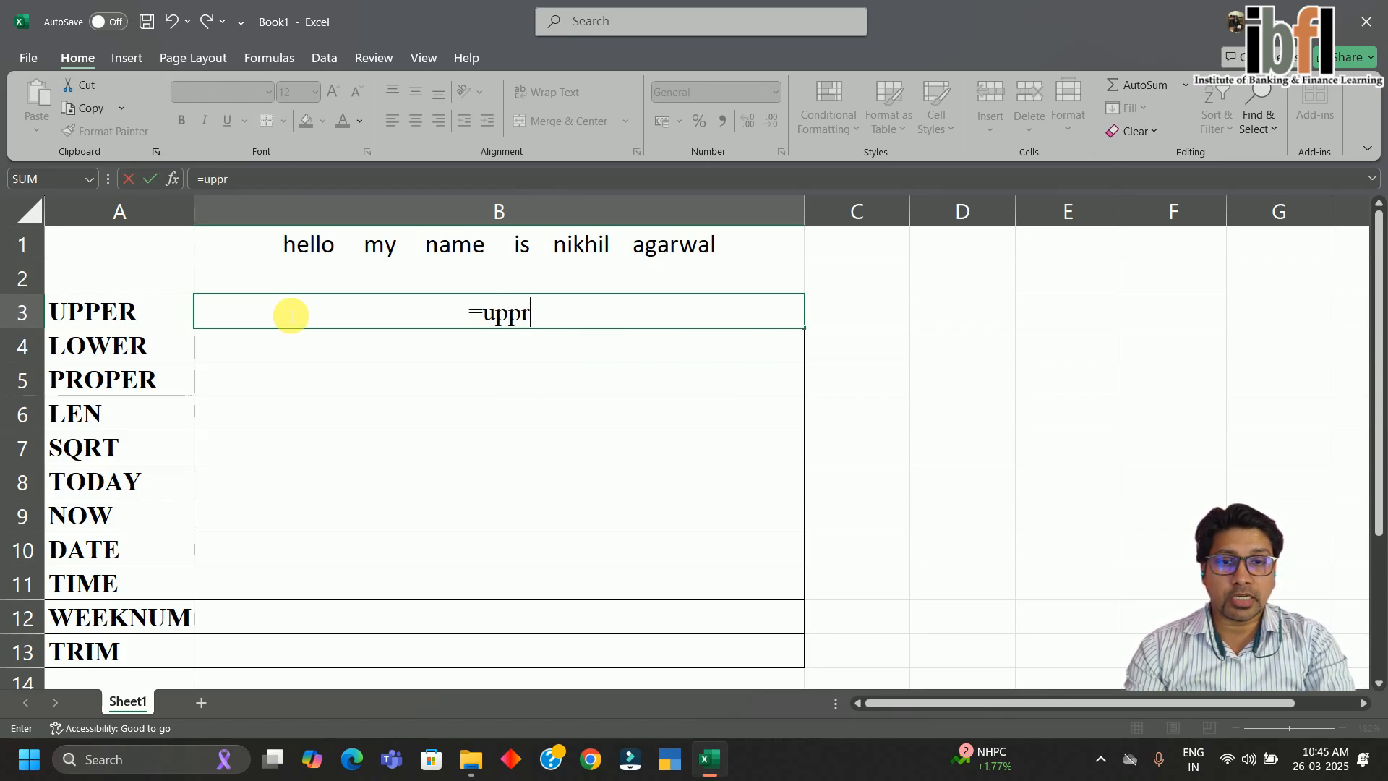
pyautogui.press('BackSpace')
pyautogui.write('er')
pyautogui.press('Tab')
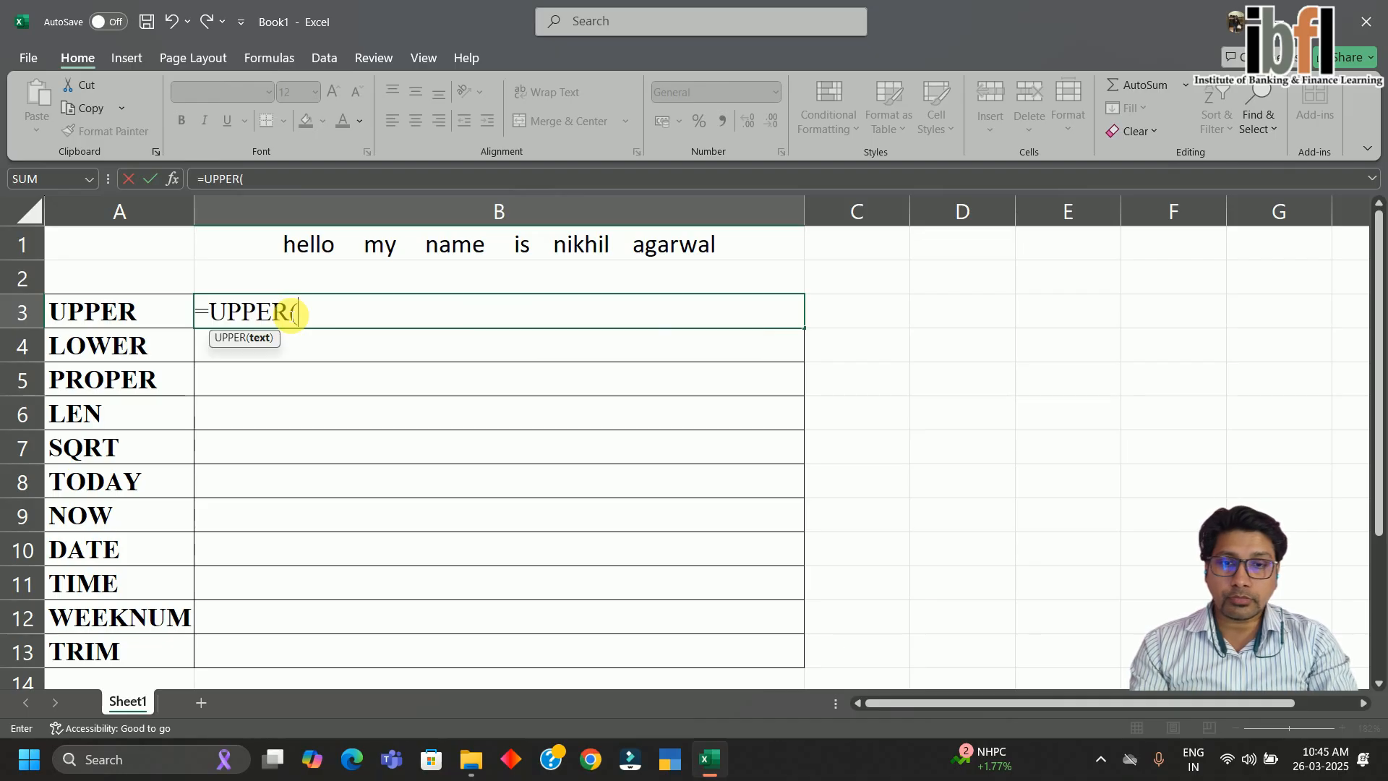
pyautogui.click(466, 250)
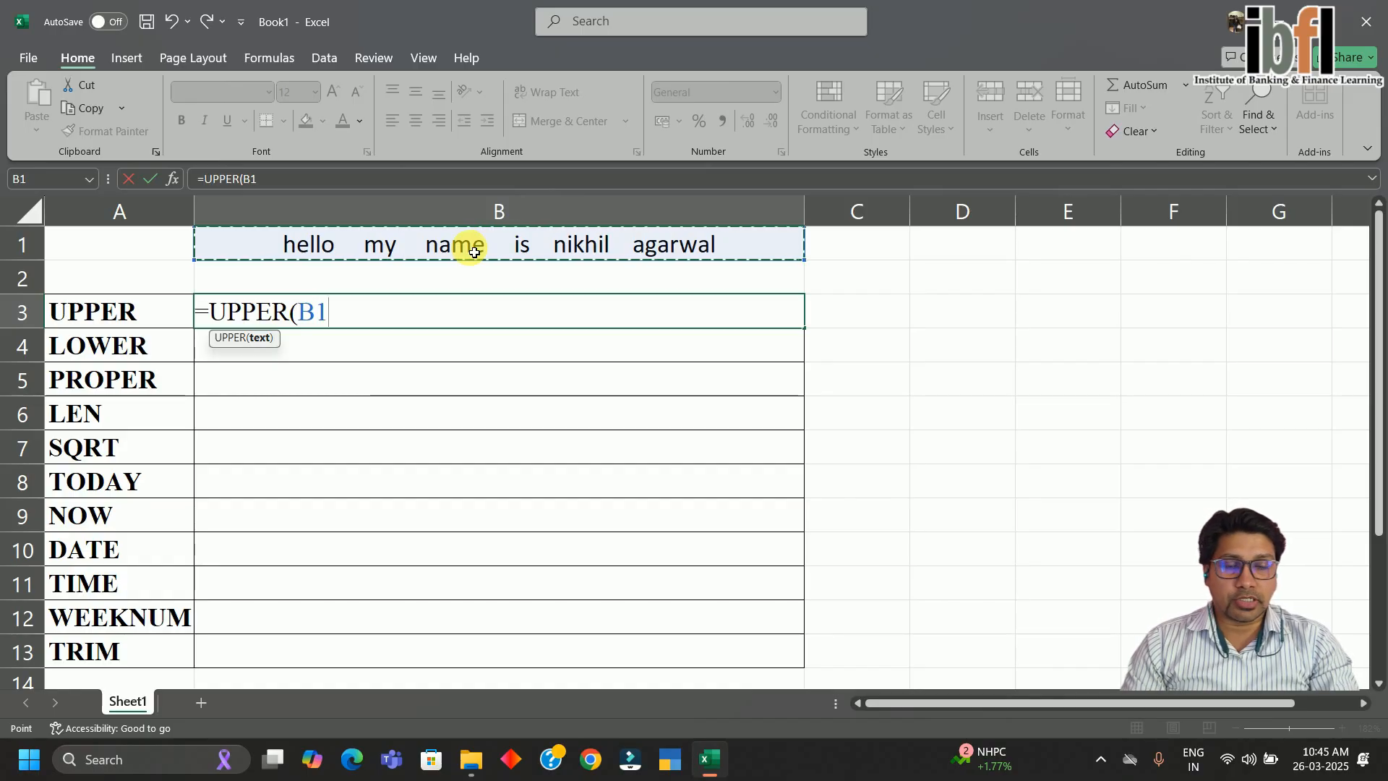
pyautogui.press('Return')
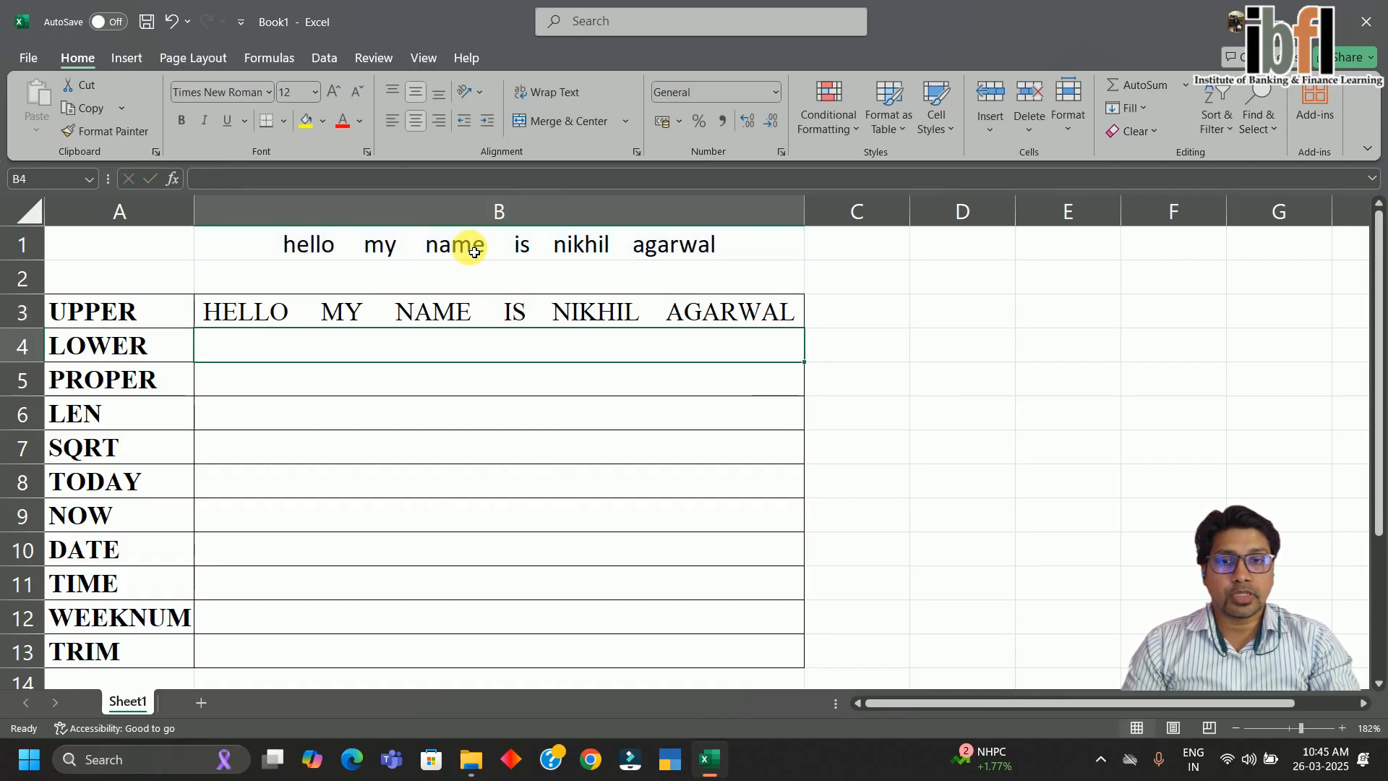
# Compare B3's UPPER formula with the original sentence in B1
pyautogui.press('Up')
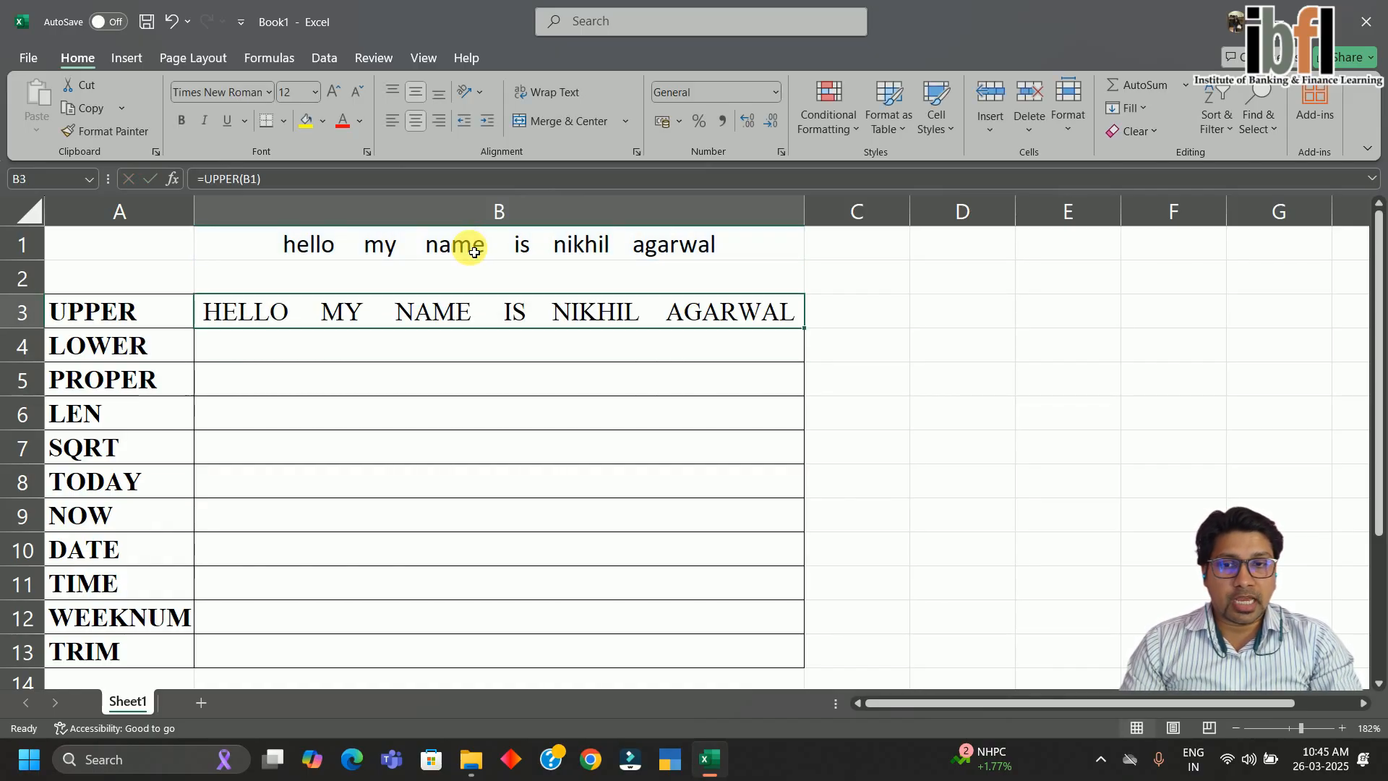
pyautogui.click(474, 253)
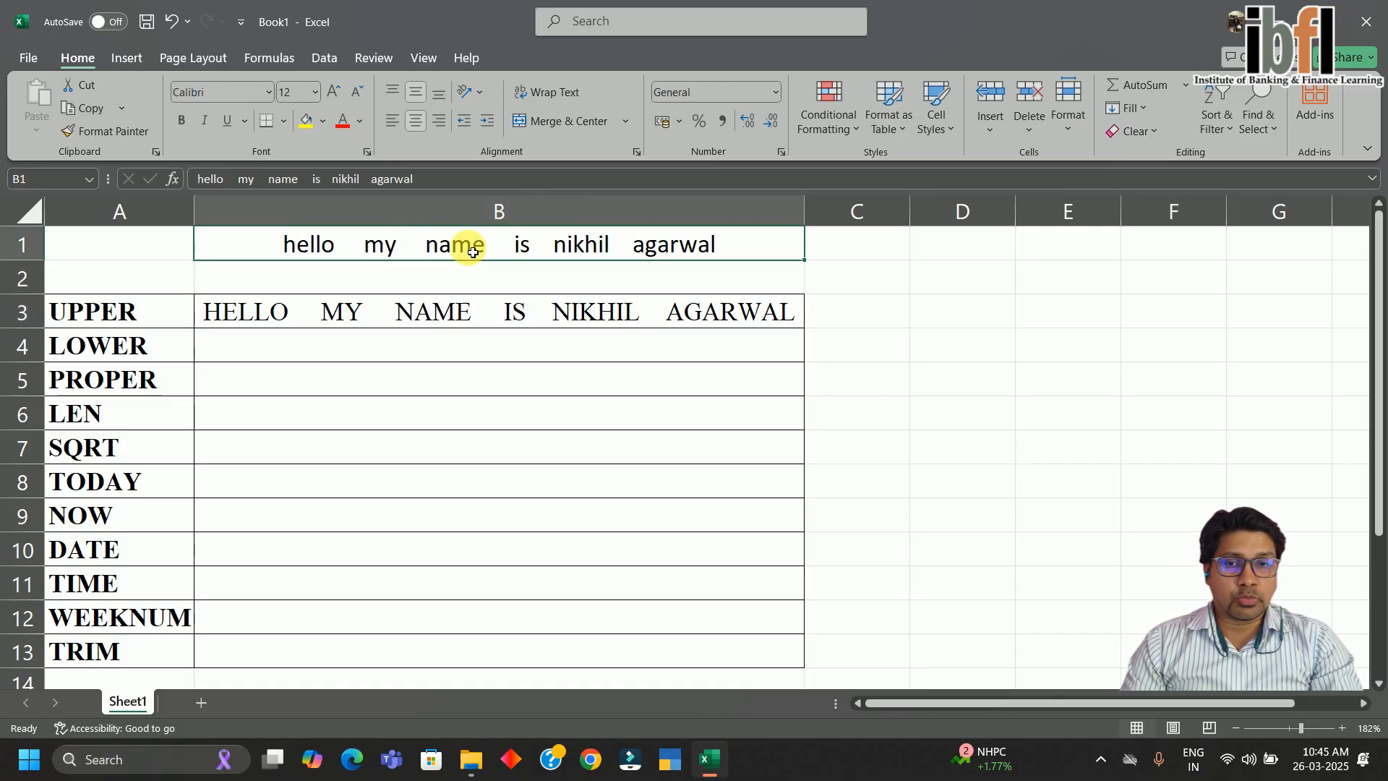
pyautogui.click(527, 325)
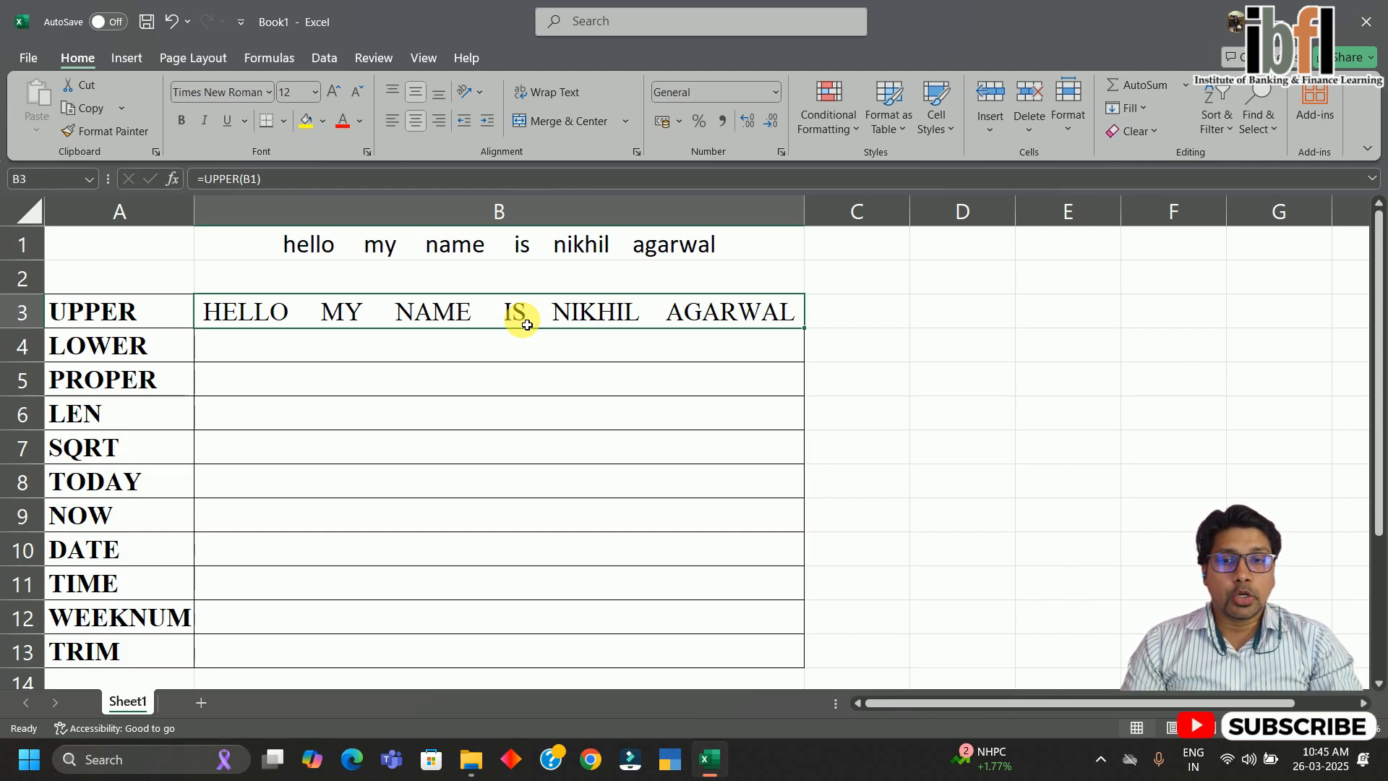
pyautogui.click(572, 253)
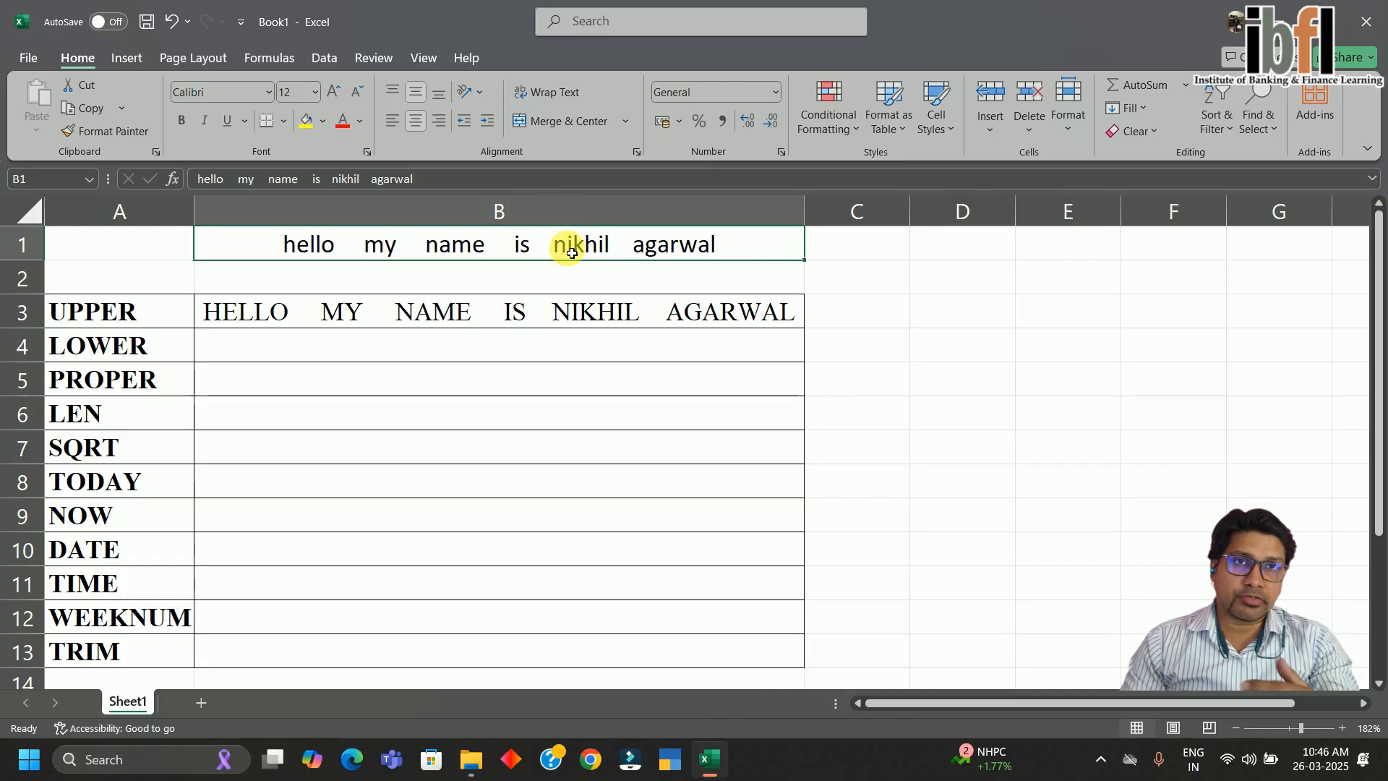
# Show B3 depends on B1, then paste B3 over itself as plain values
pyautogui.press('Delete')
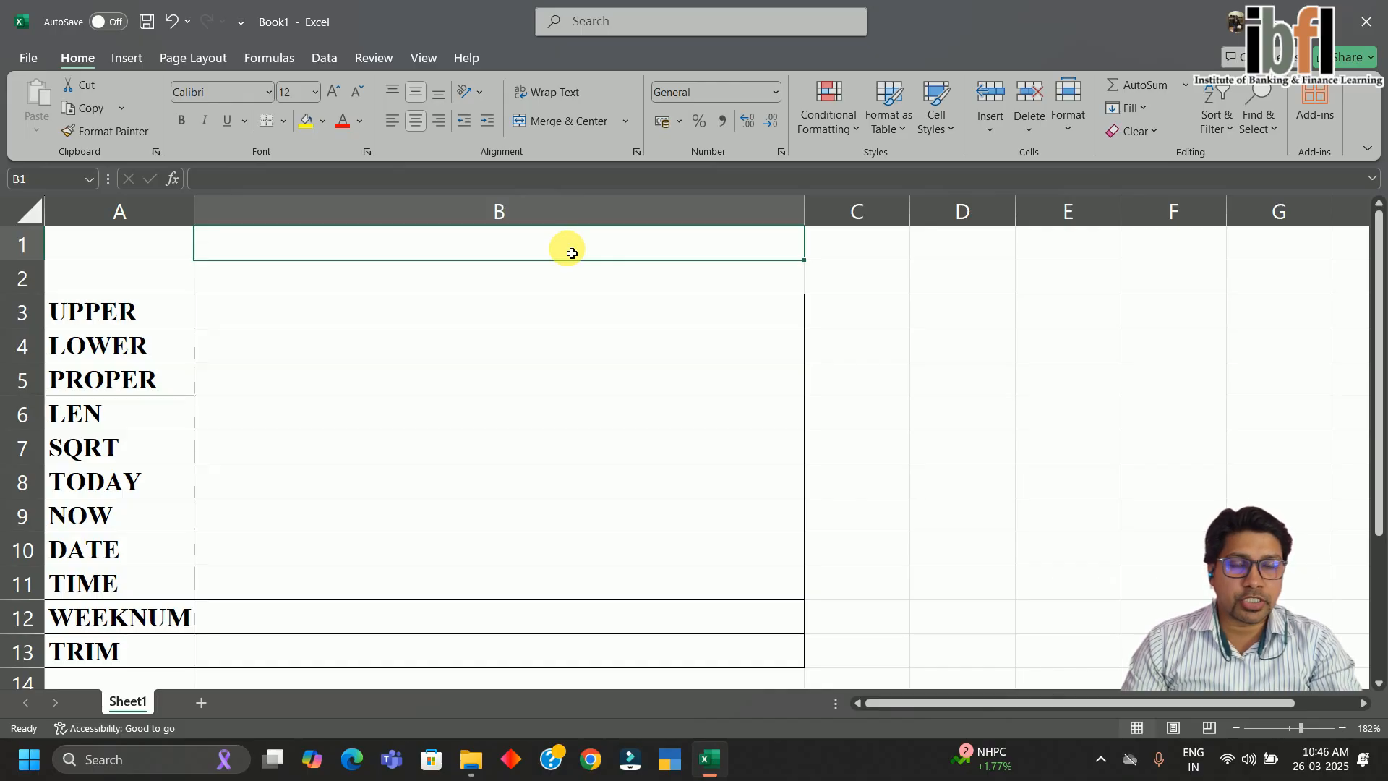
pyautogui.hotkey('ctrl', 'z')
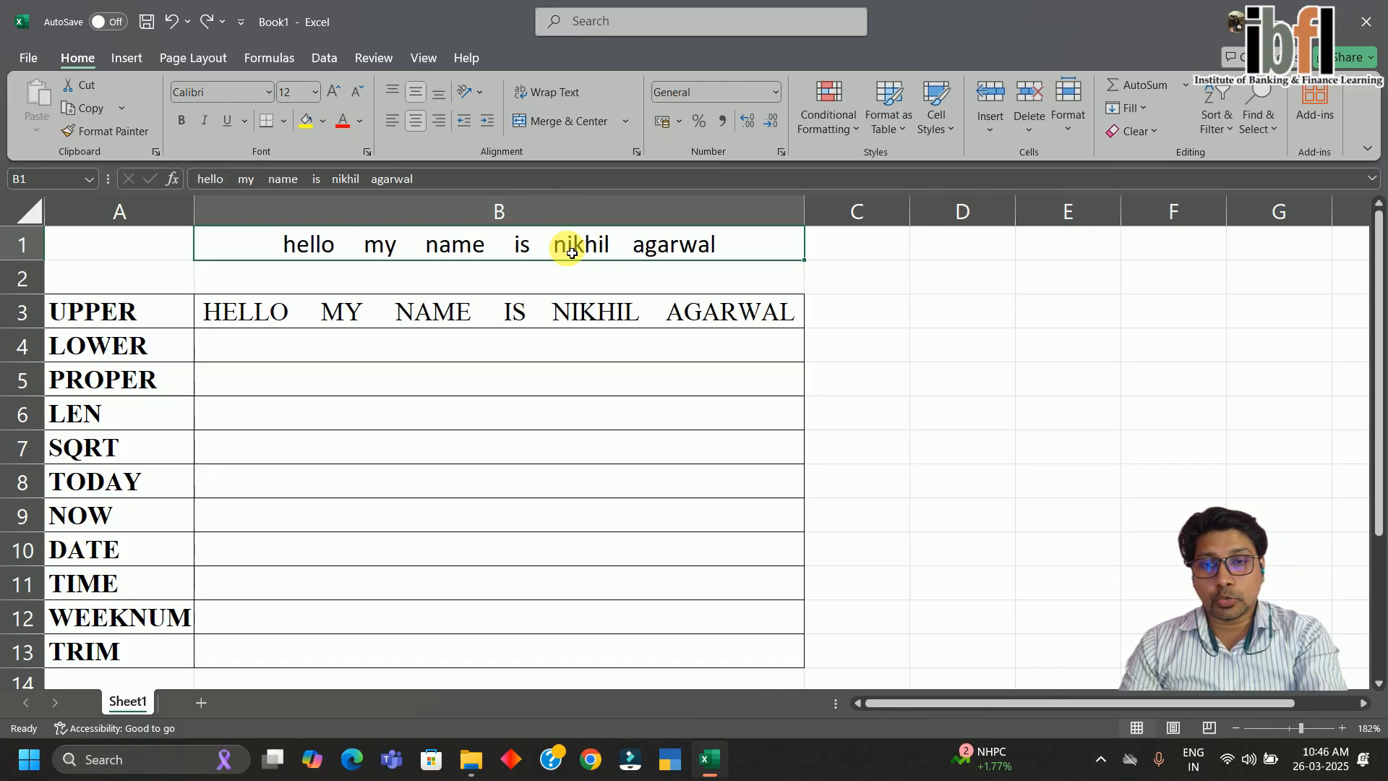
pyautogui.click(542, 311)
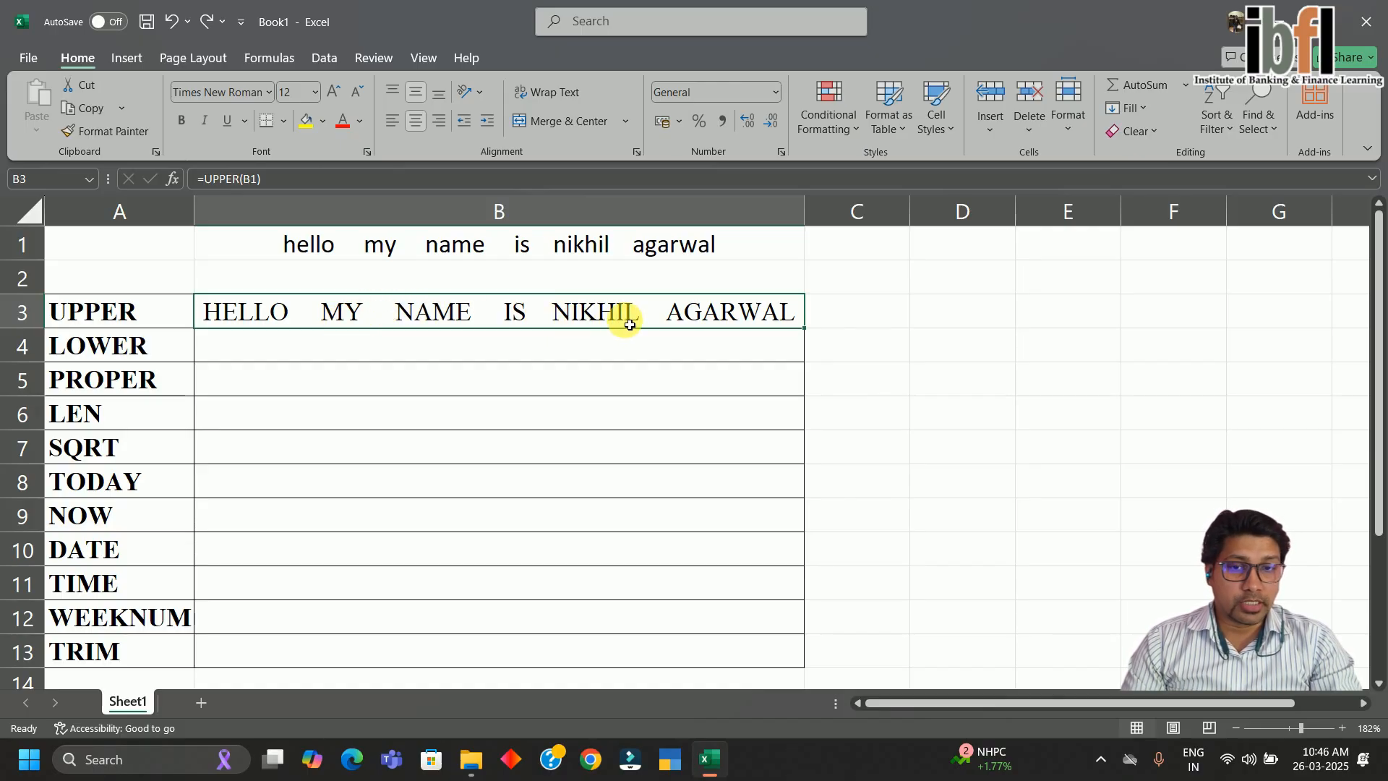
pyautogui.hotkey('ctrl', 'c')
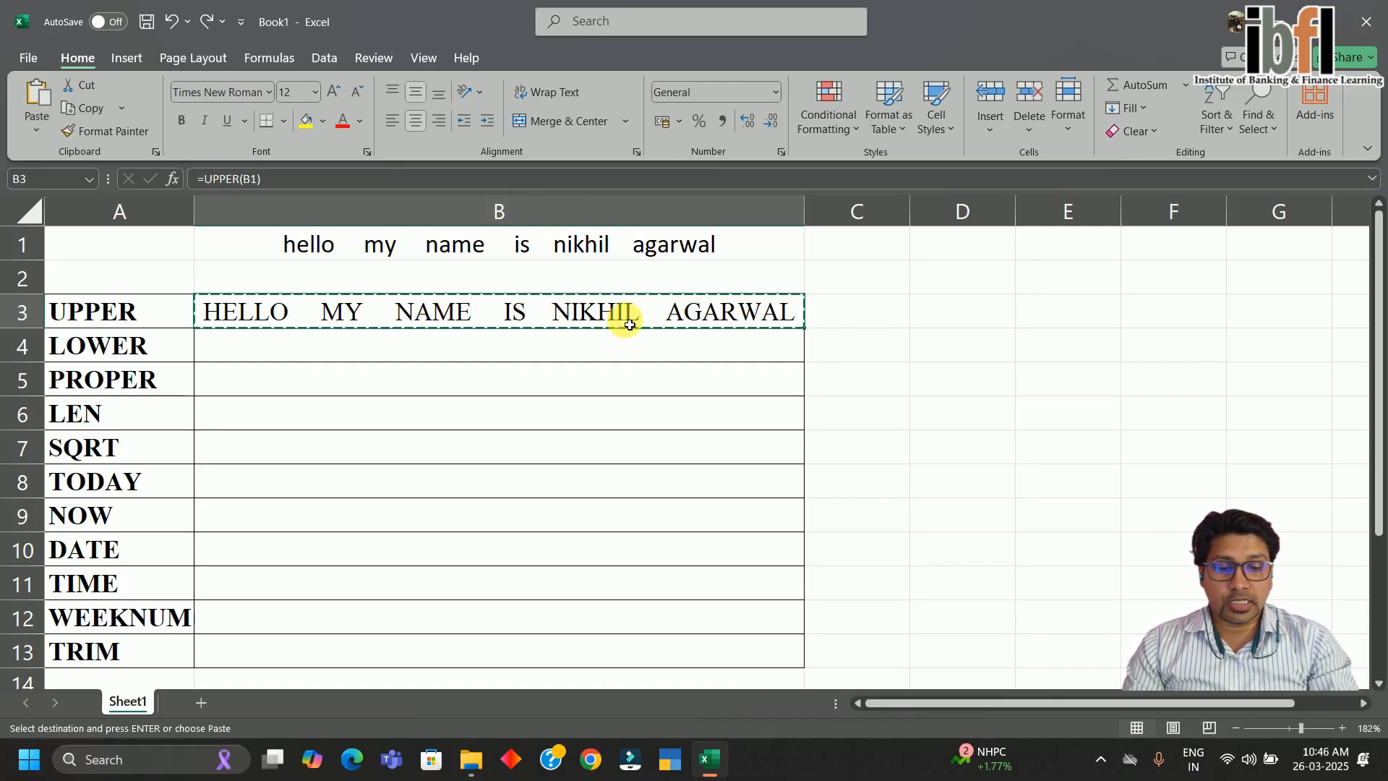
pyautogui.rightClick(627, 324)
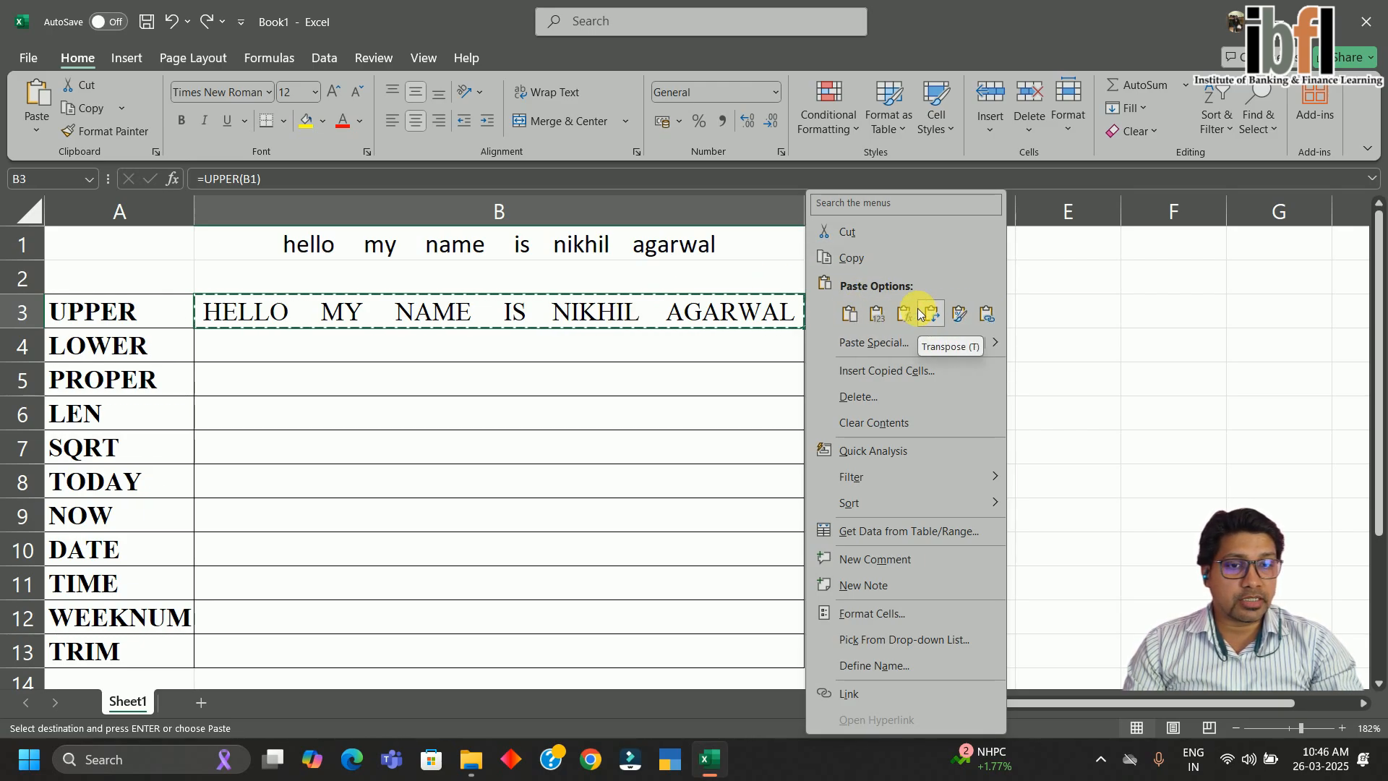
pyautogui.click(876, 316)
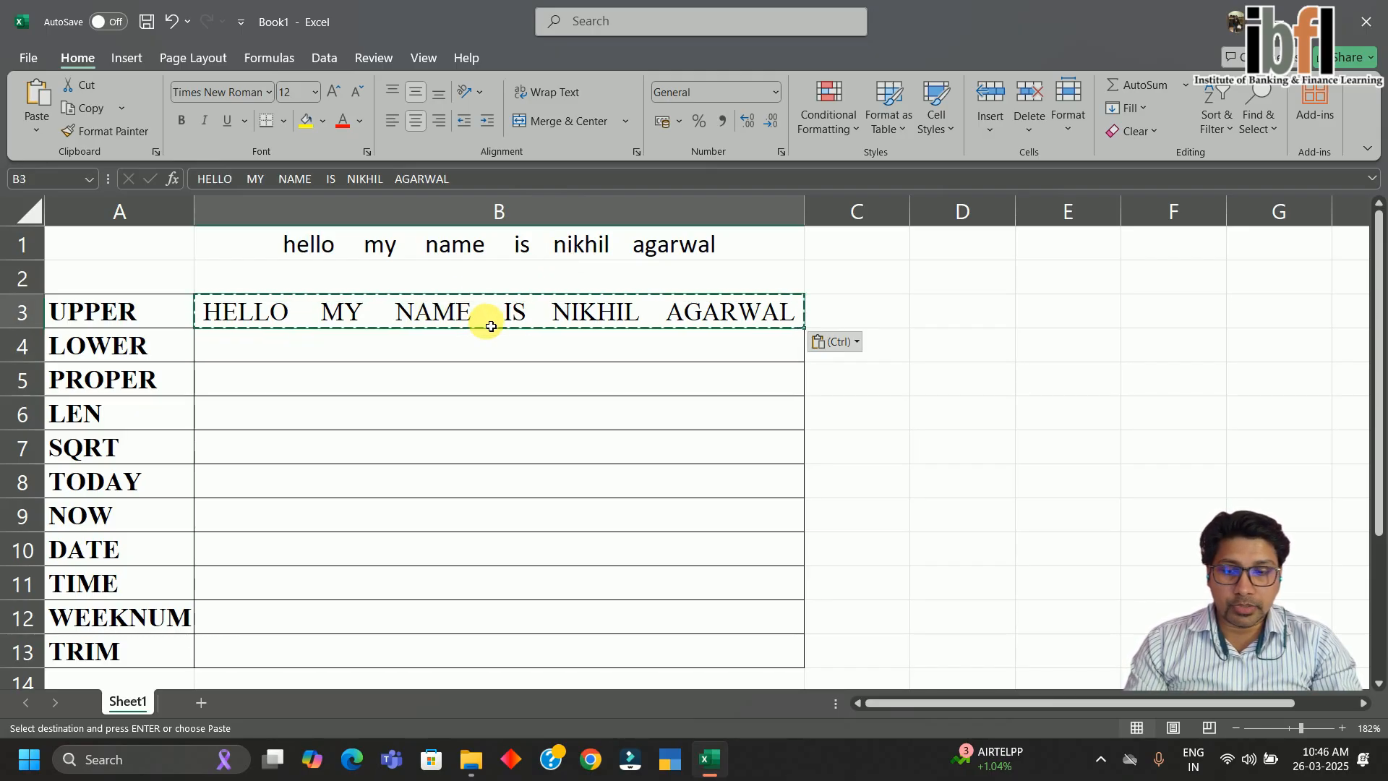
pyautogui.press('Escape')
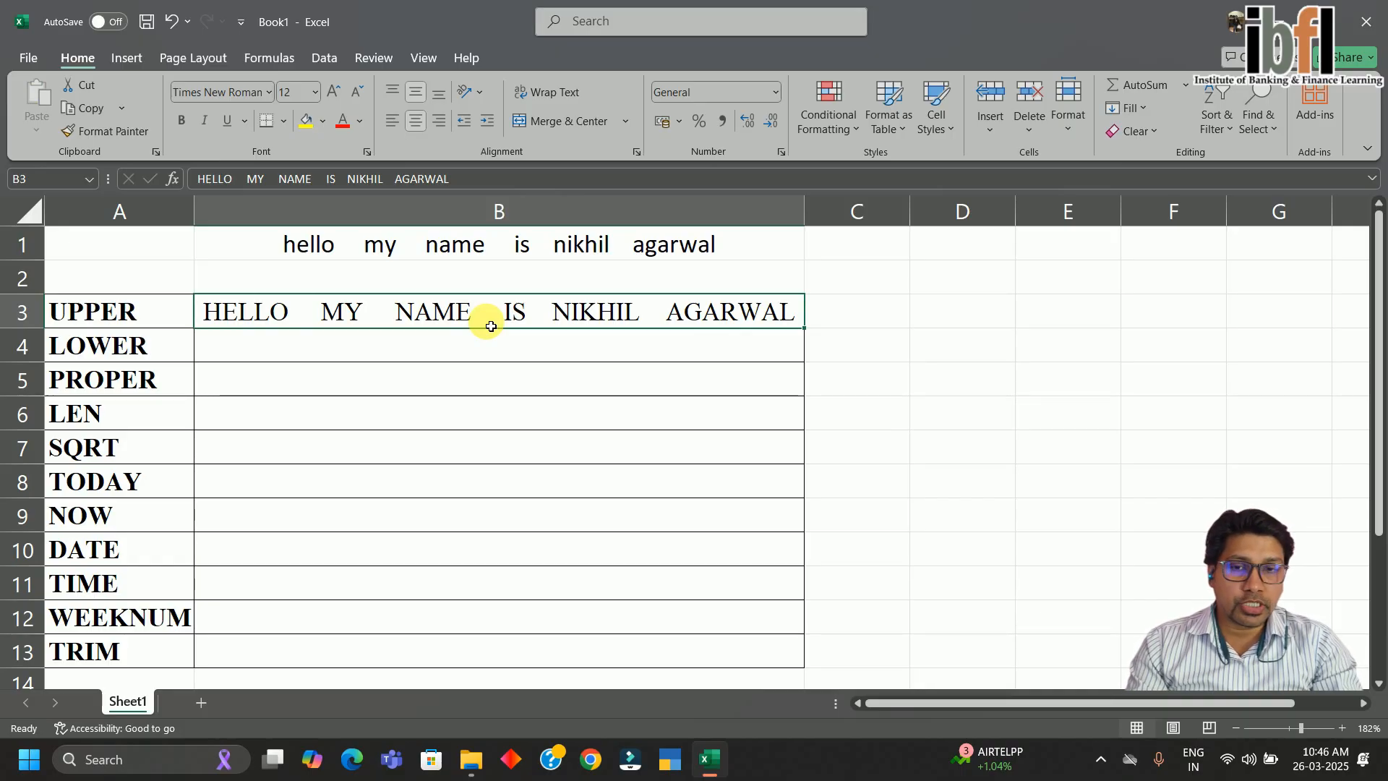
# Delete B1 to confirm B3 keeps its capitalised text, then restore B1
pyautogui.press('Up')
pyautogui.press('Up')
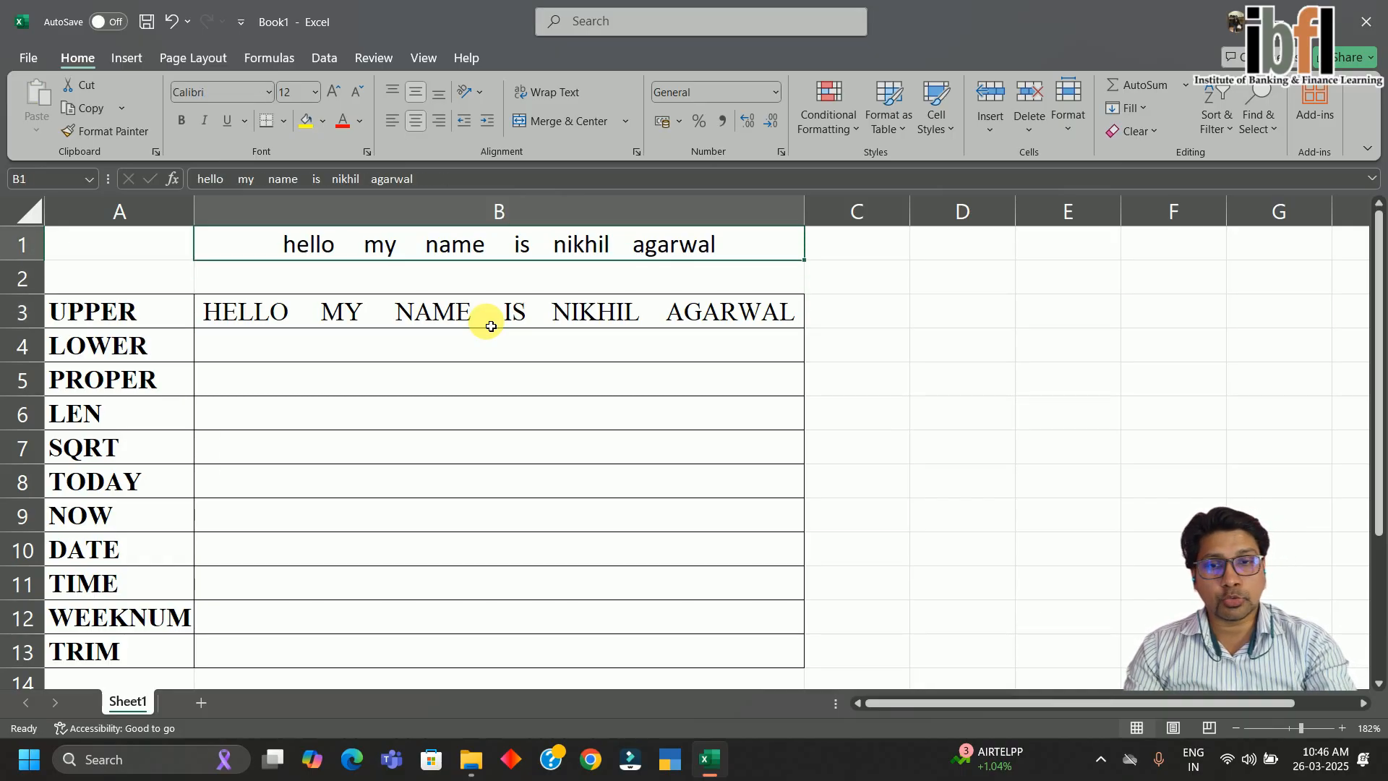
pyautogui.press('Delete')
pyautogui.click(487, 323)
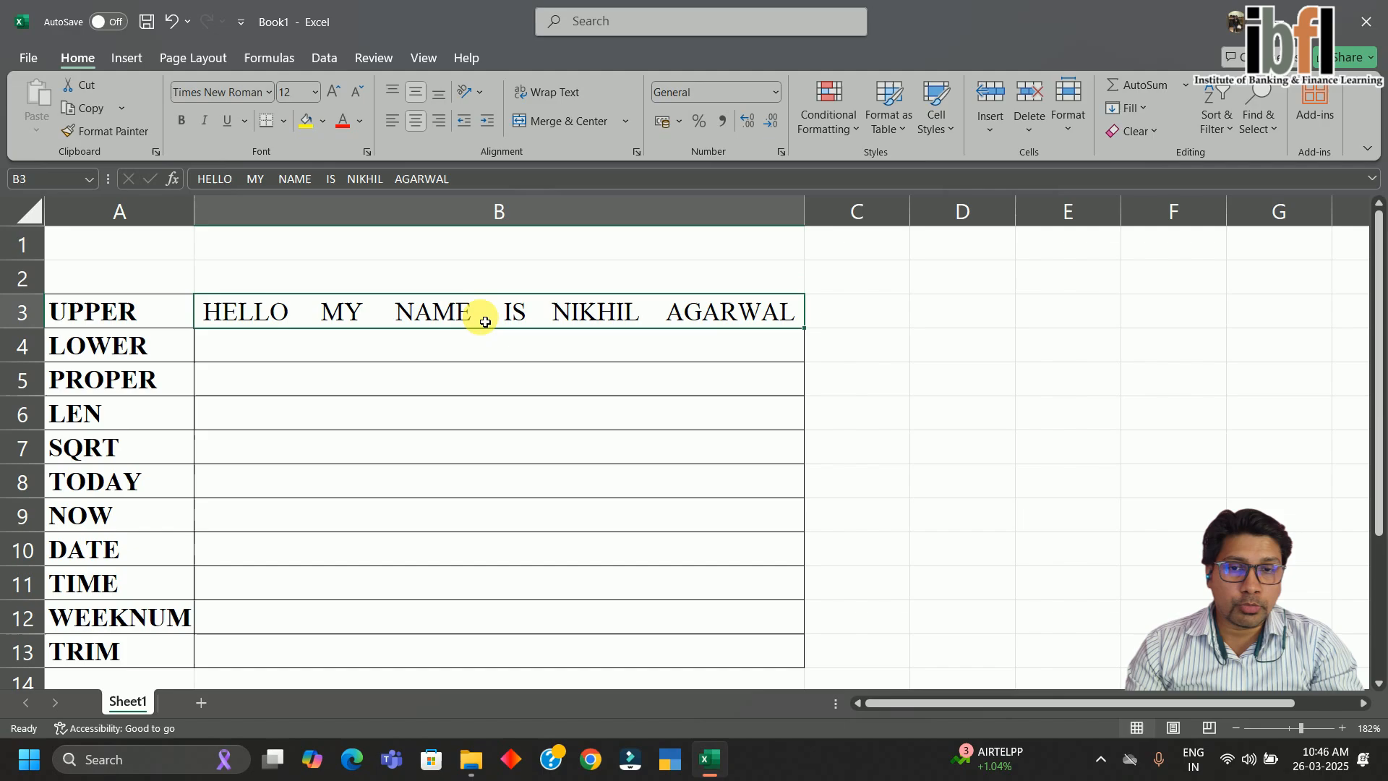
pyautogui.hotkey('ctrl', 'z')
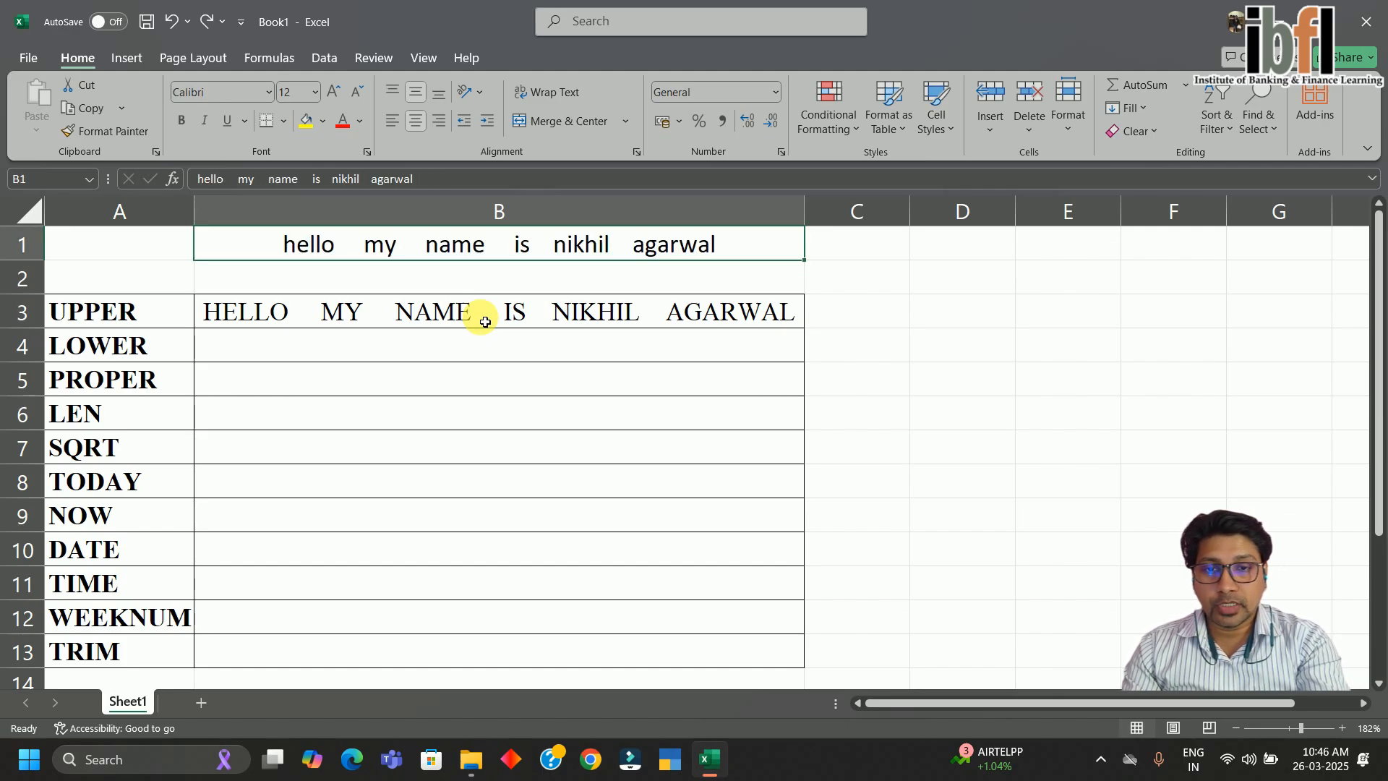
pyautogui.click(457, 342)
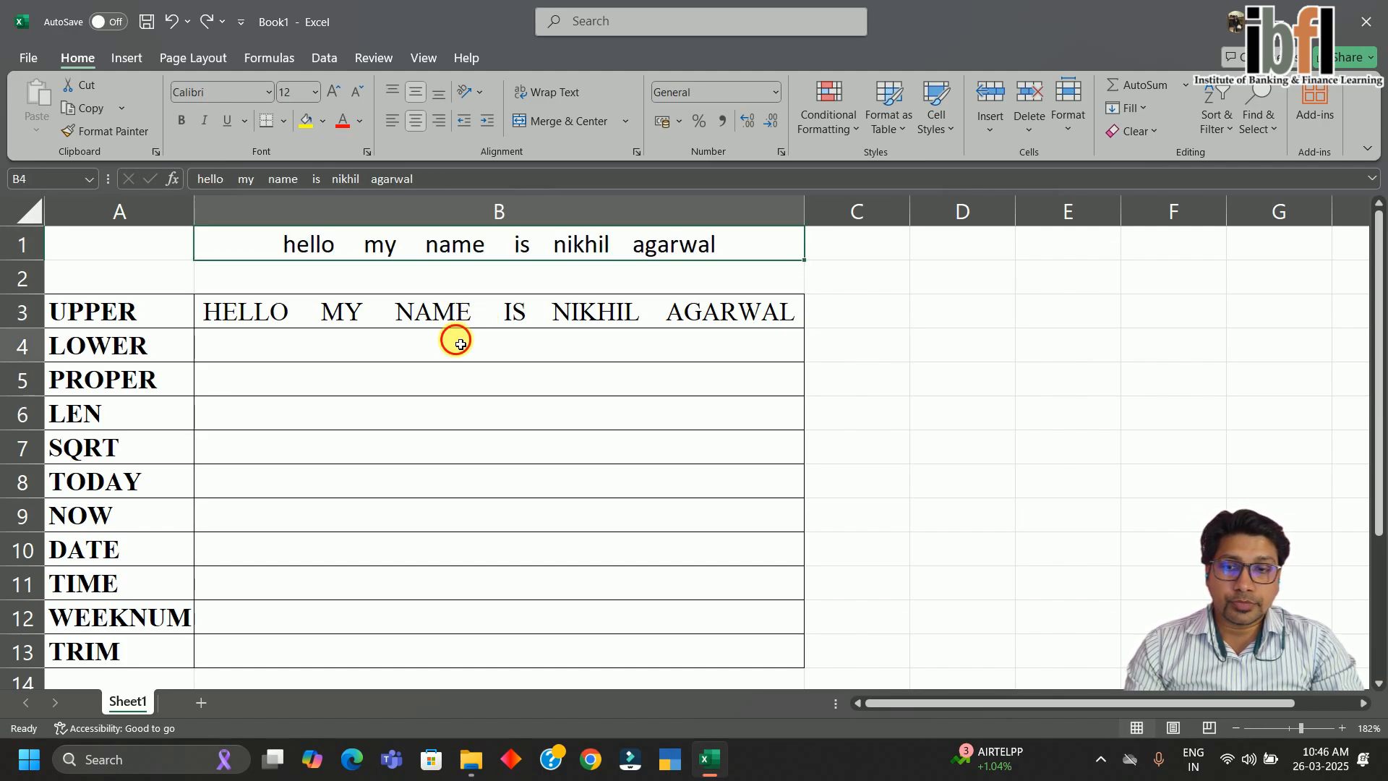
pyautogui.press('Left')
pyautogui.press('Right')
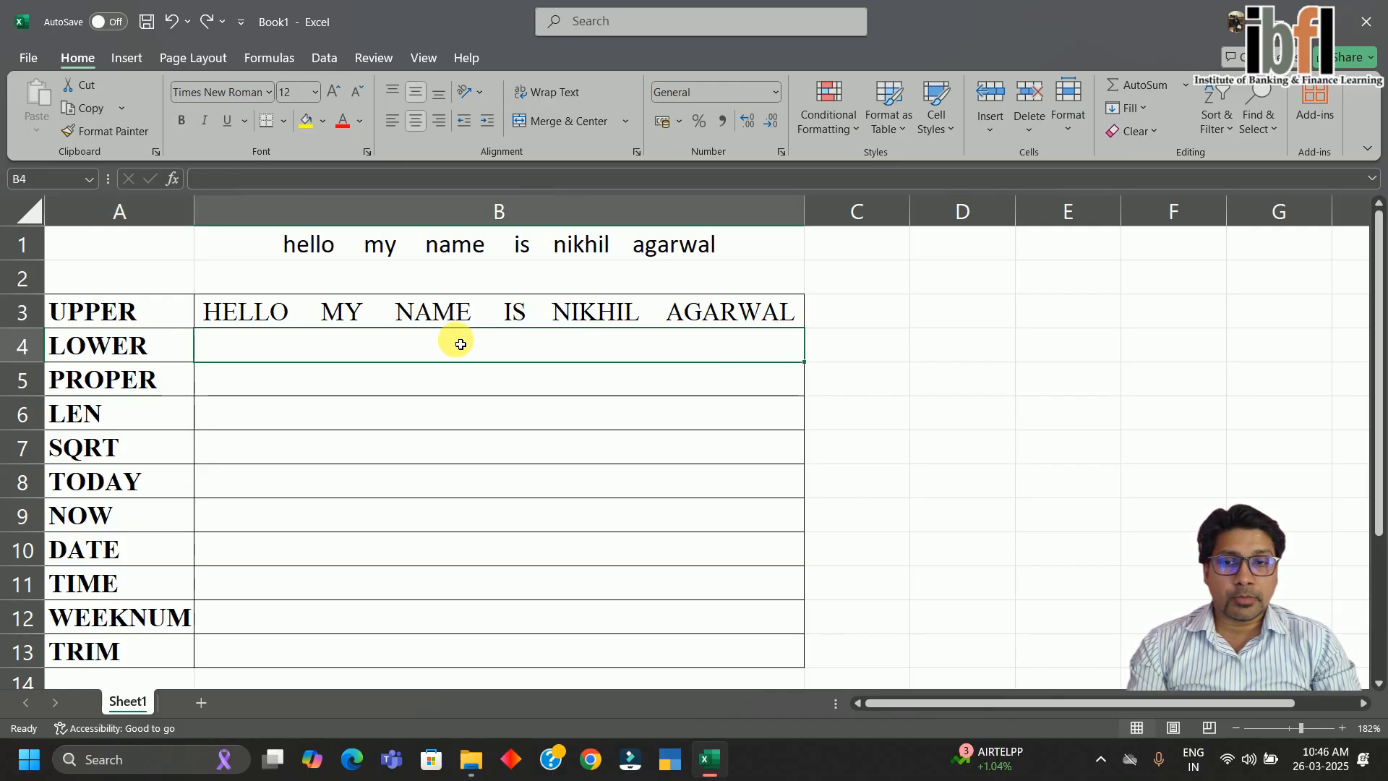
pyautogui.press('Up')
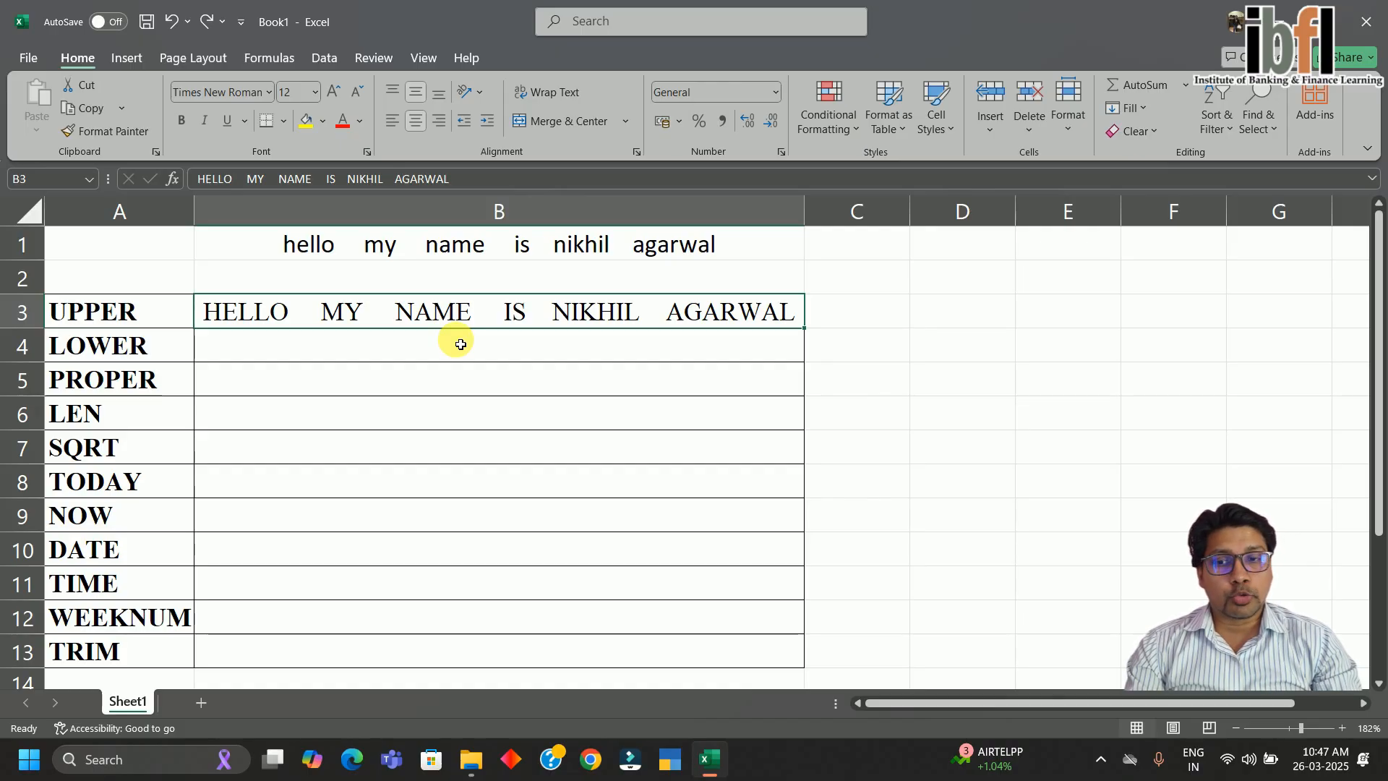
# Enter =LOWER(B3) in B4 to show the sentence in lowercase
pyautogui.click(461, 344)
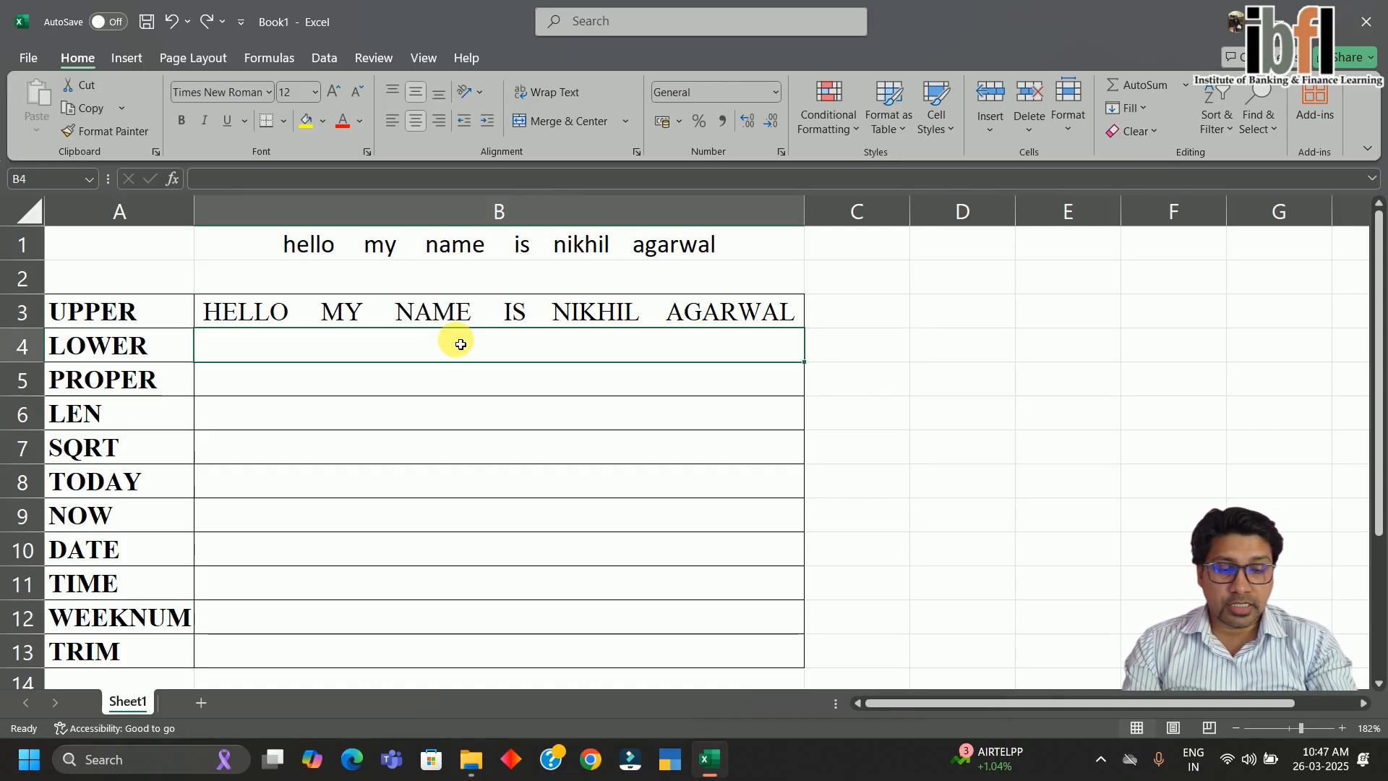
pyautogui.write('=')
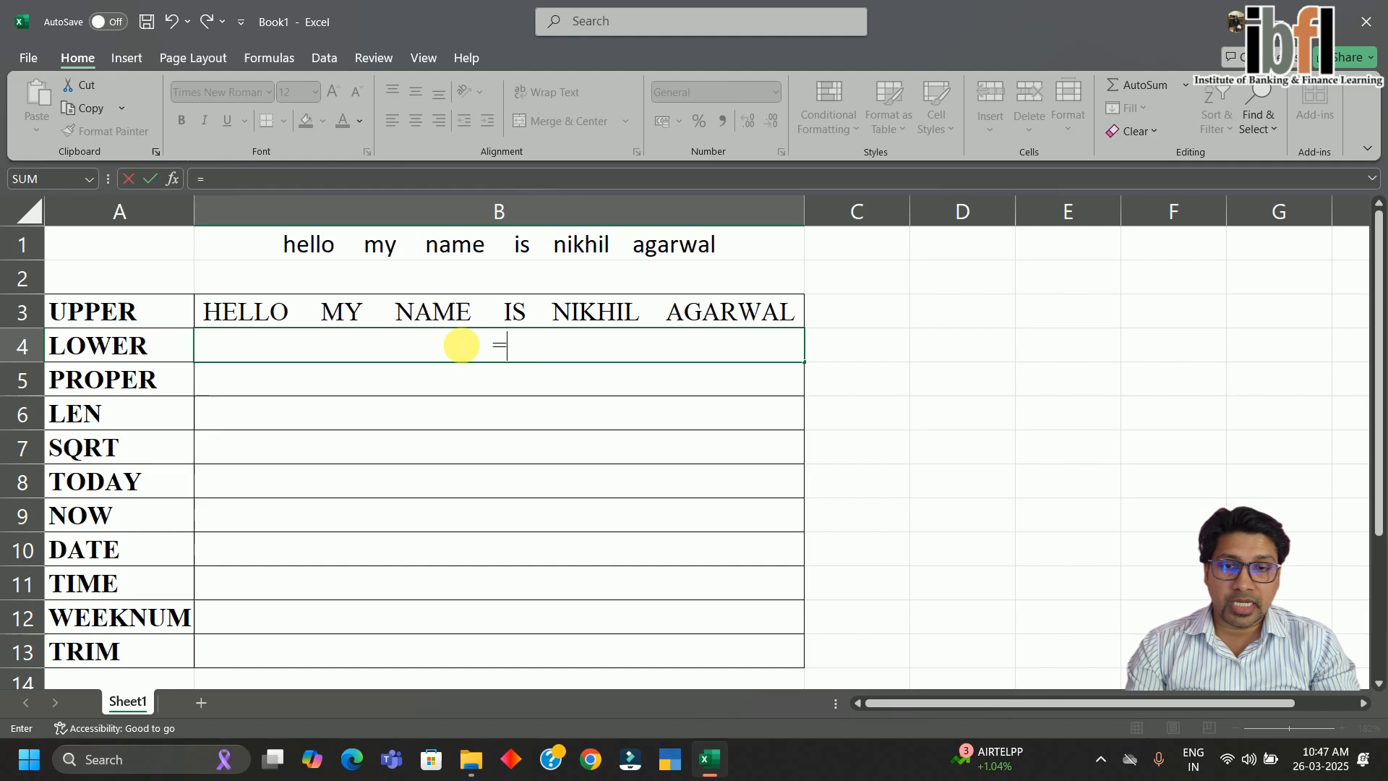
pyautogui.write('lower')
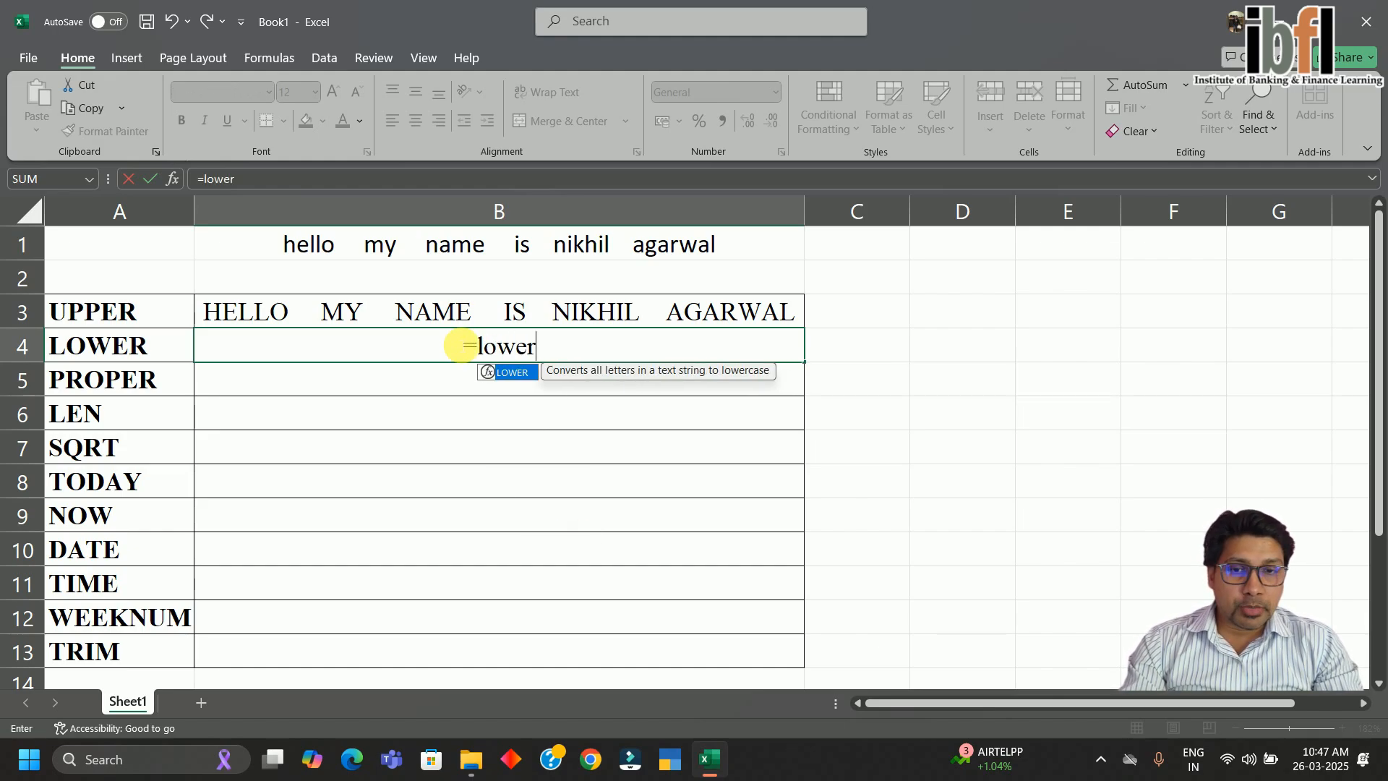
pyautogui.press('Tab')
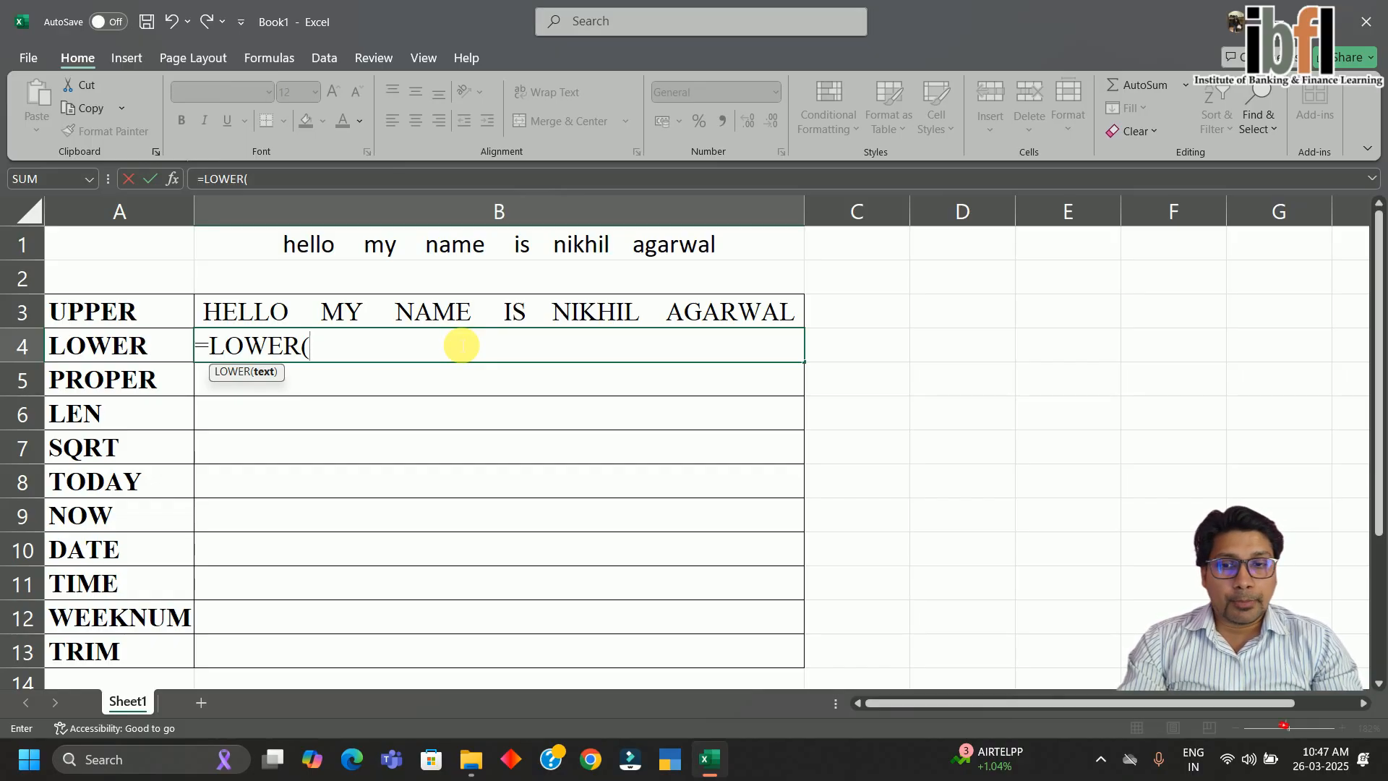
pyautogui.press('Up')
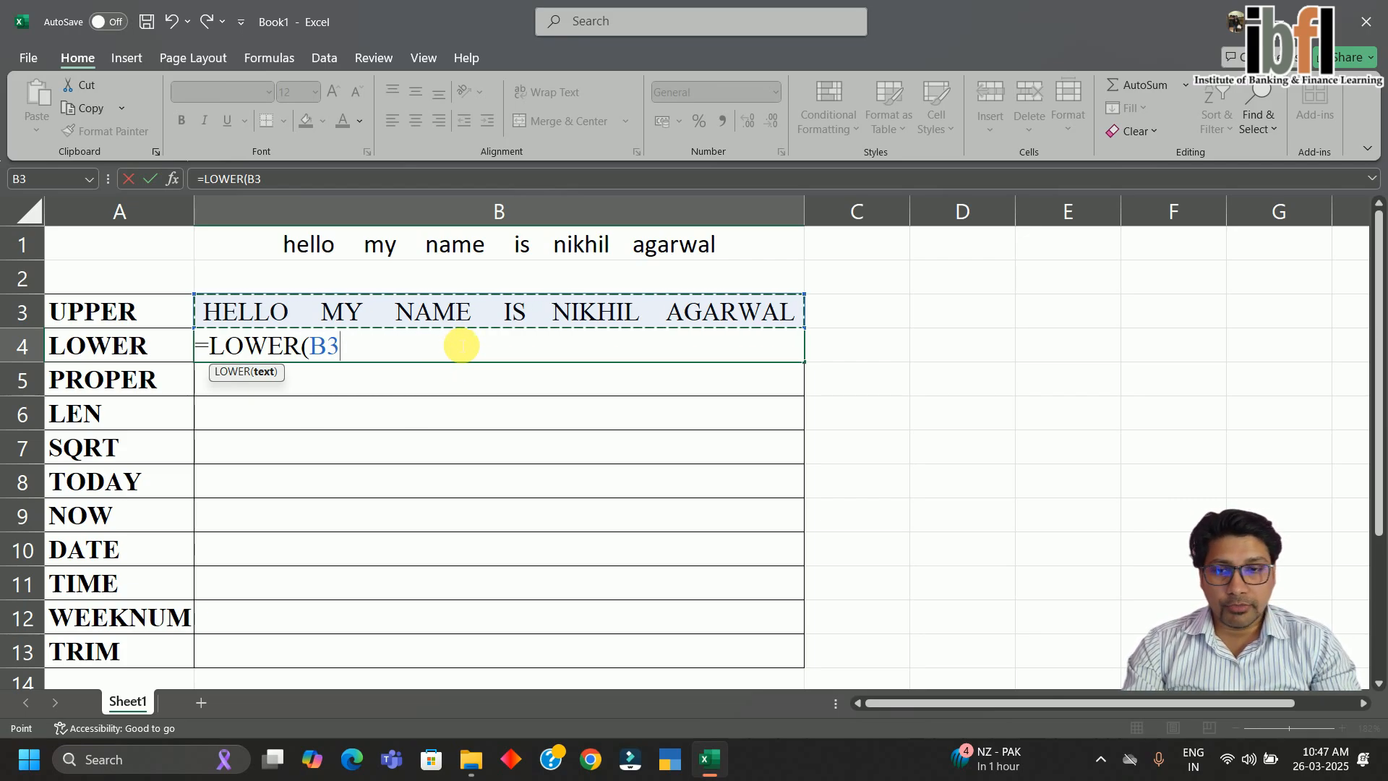
pyautogui.press('Return')
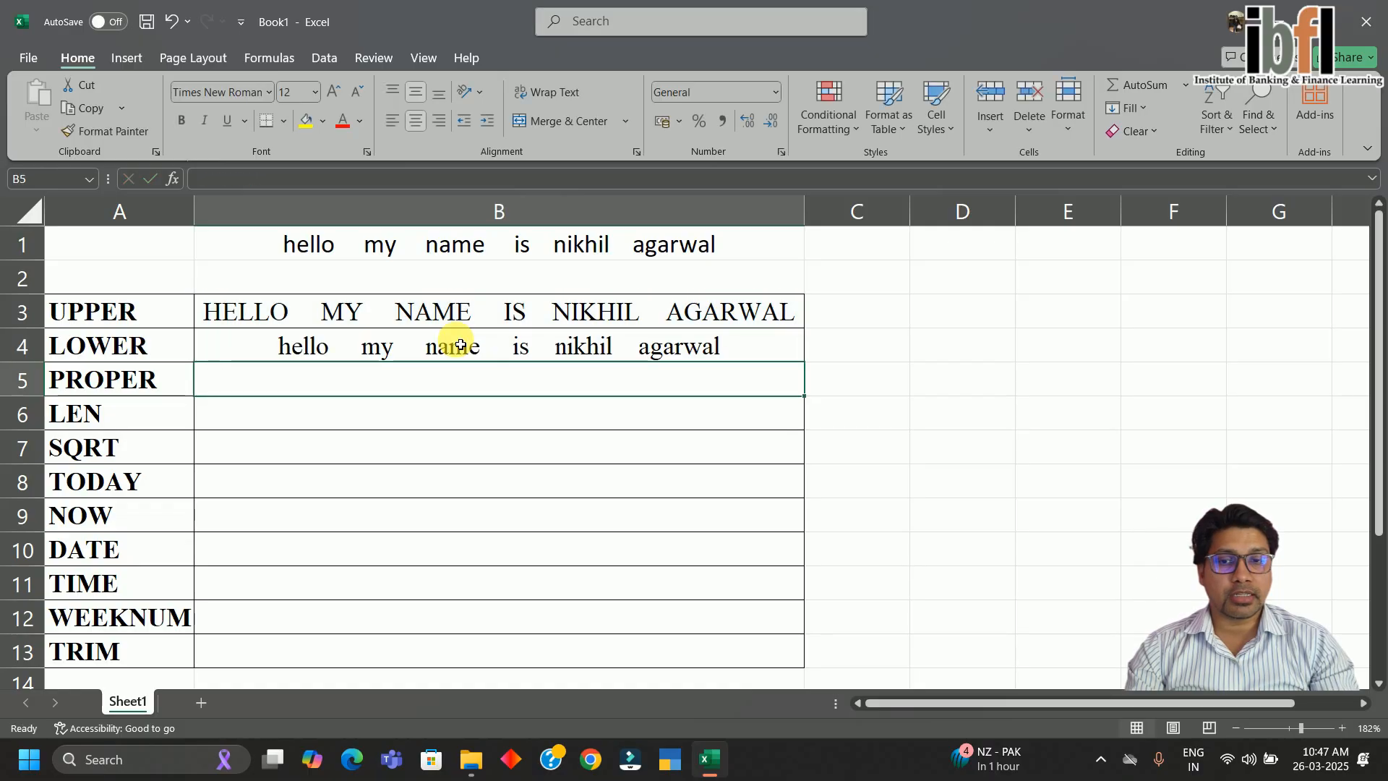
pyautogui.click(460, 345)
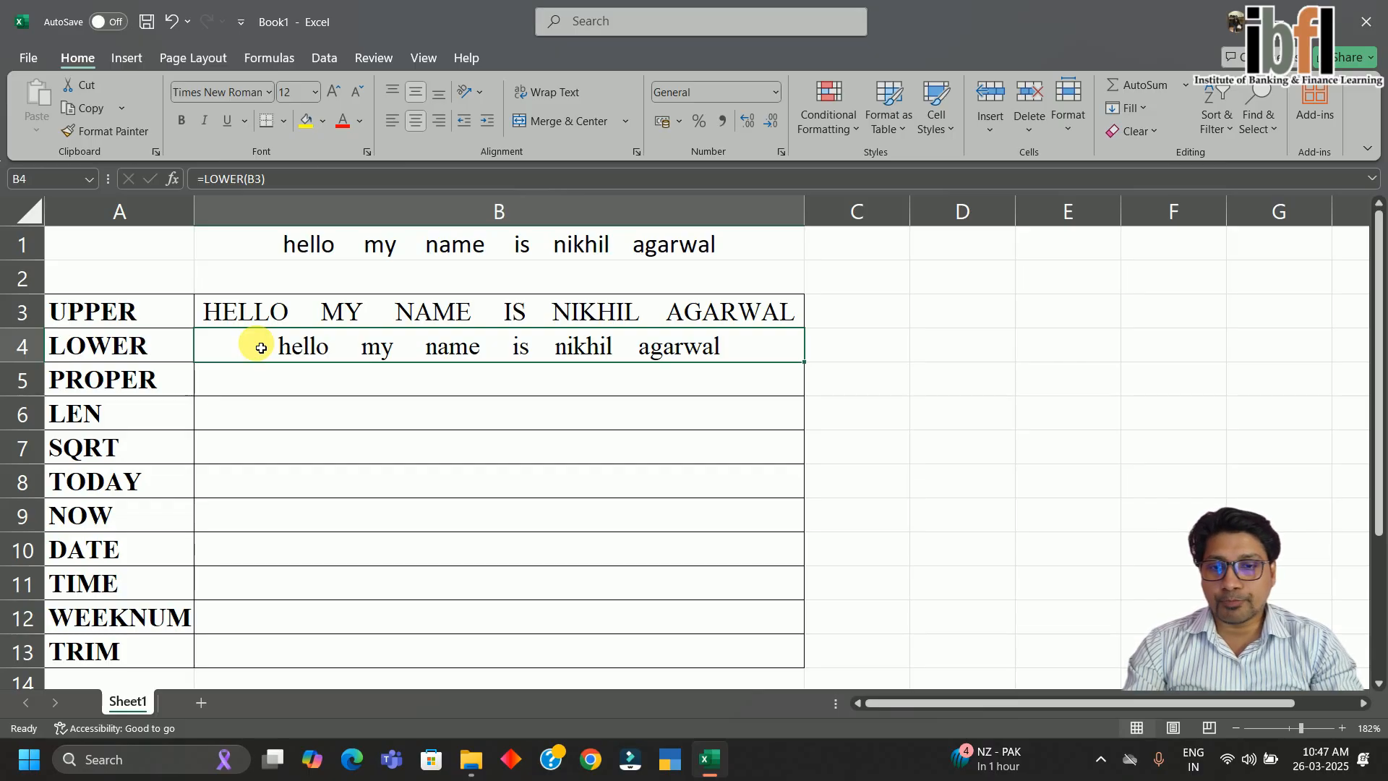
pyautogui.press('Down')
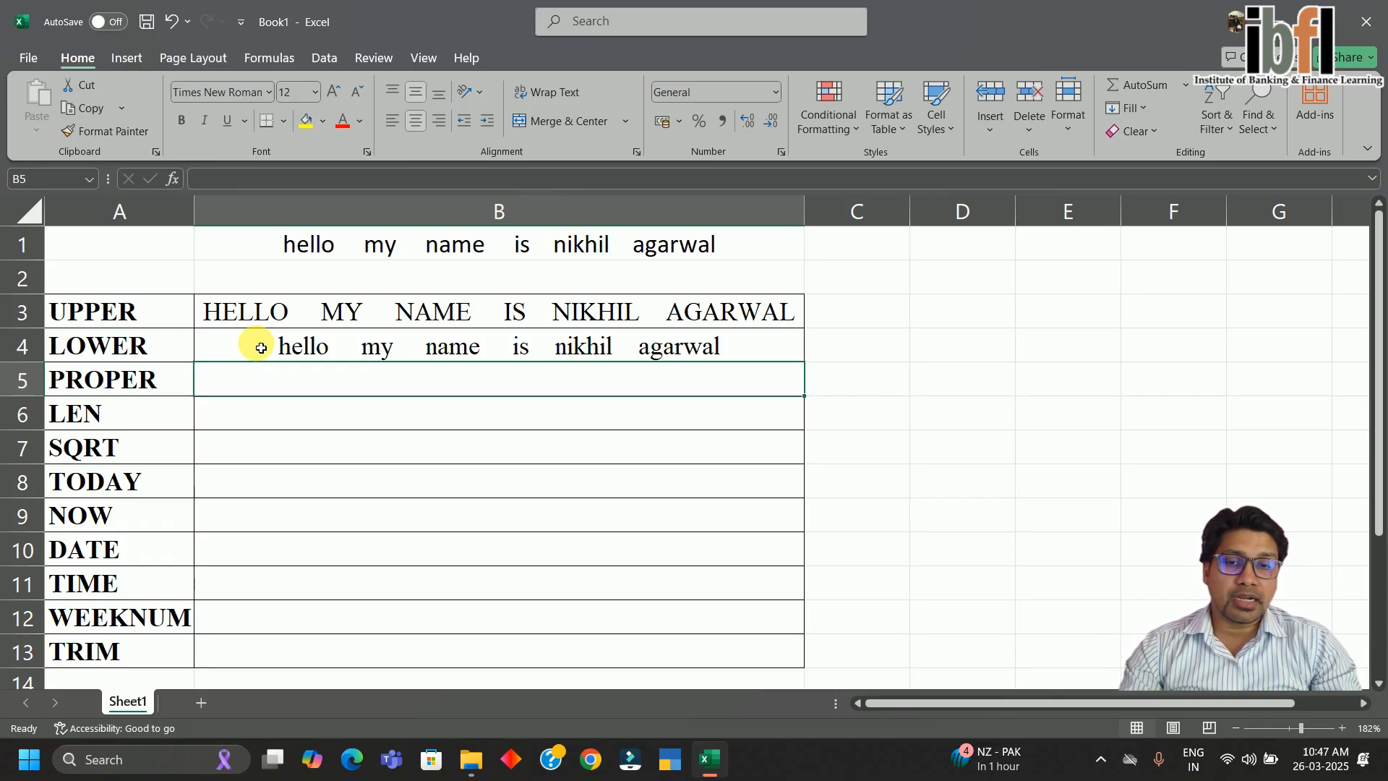
# Start a formula in B5 using PROPER from the function suggestions
pyautogui.write('=')
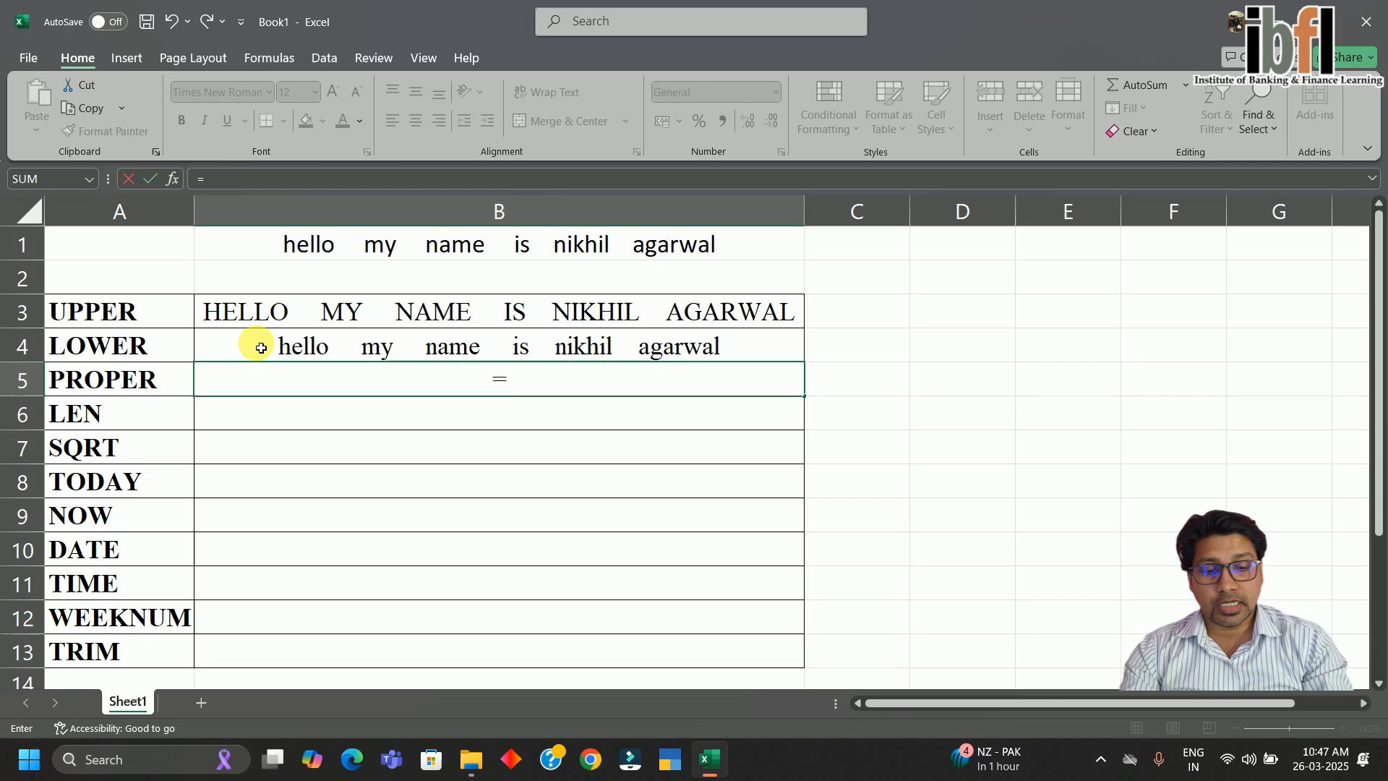
pyautogui.write('proe')
pyautogui.press('BackSpace')
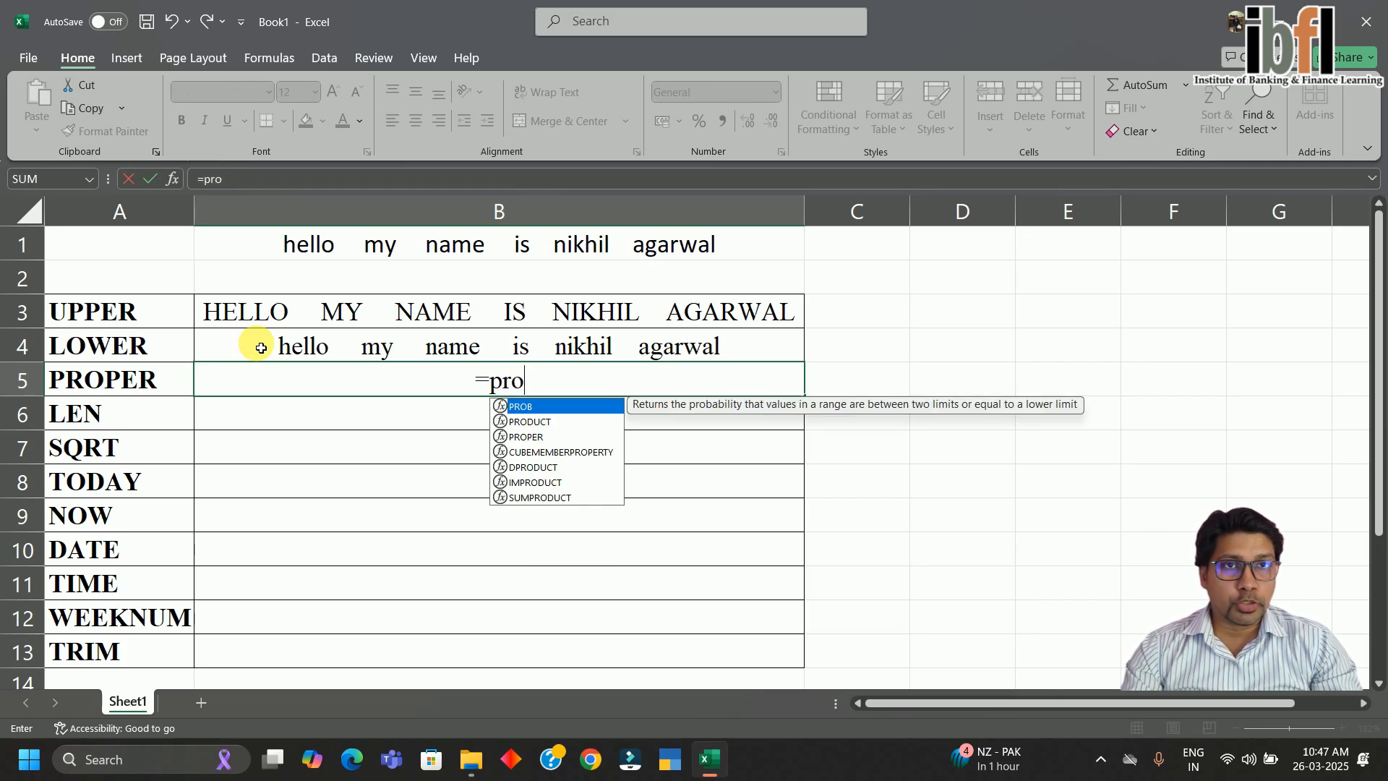
pyautogui.press('Down')
pyautogui.press('Down')
pyautogui.press('Down')
pyautogui.press('Down')
pyautogui.press('Down')
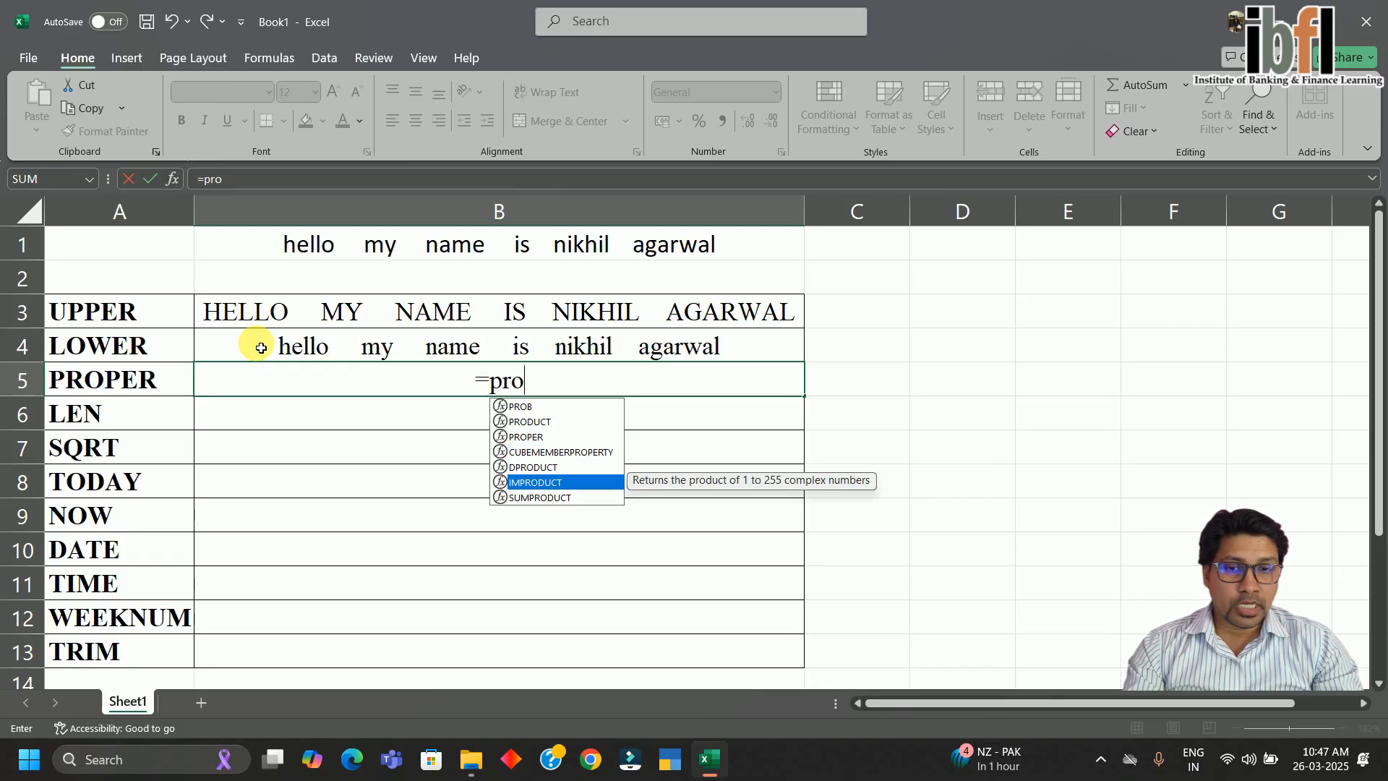
pyautogui.press('Up')
pyautogui.press('Up')
pyautogui.press('Up')
pyautogui.press('Down')
pyautogui.press('Down')
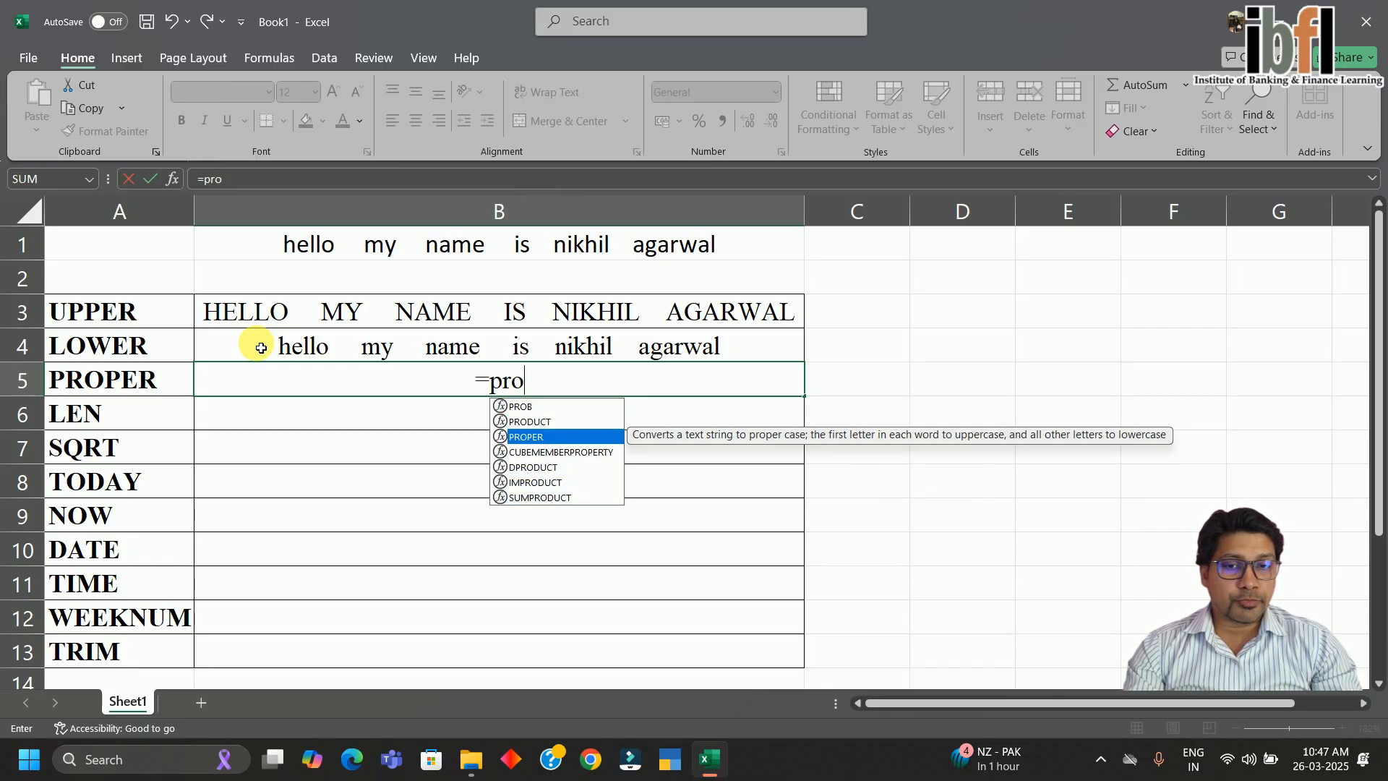
pyautogui.press('Up')
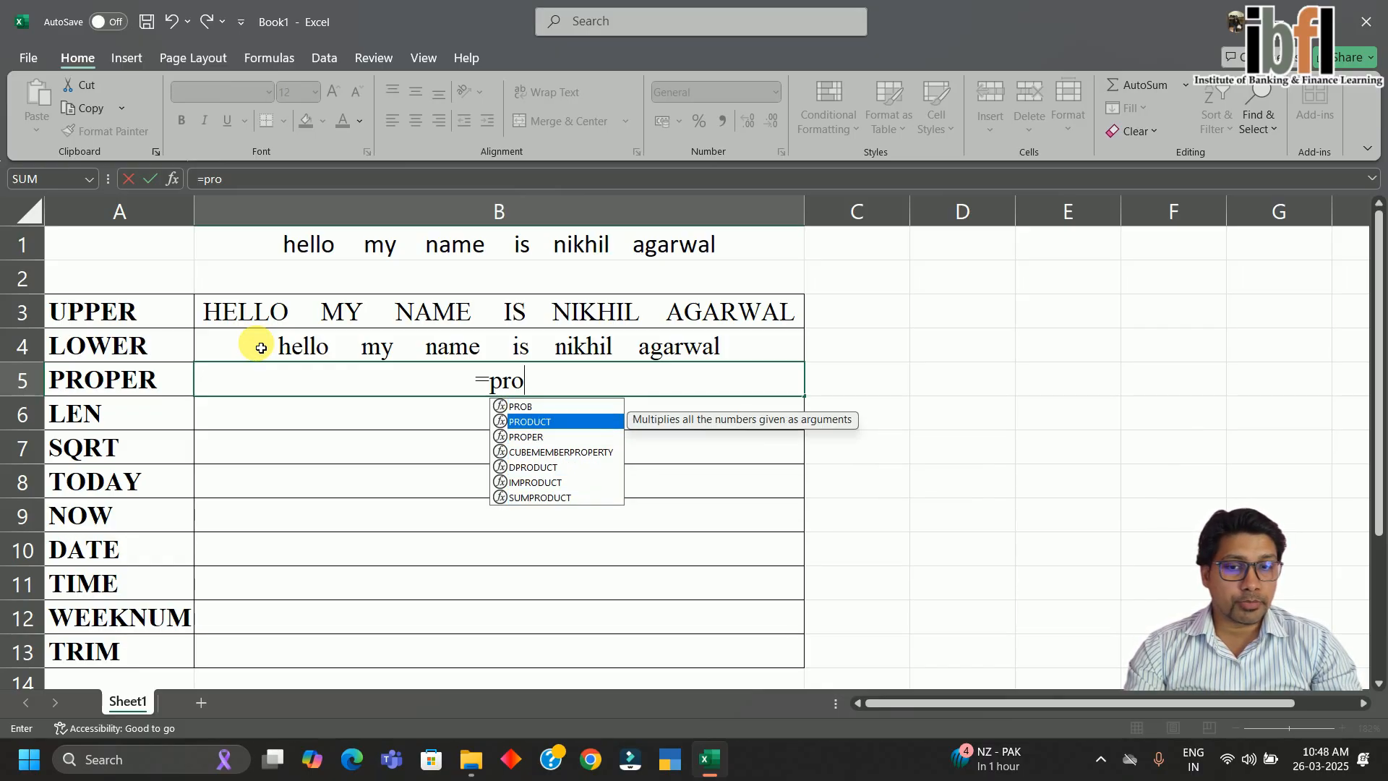
pyautogui.press('Down')
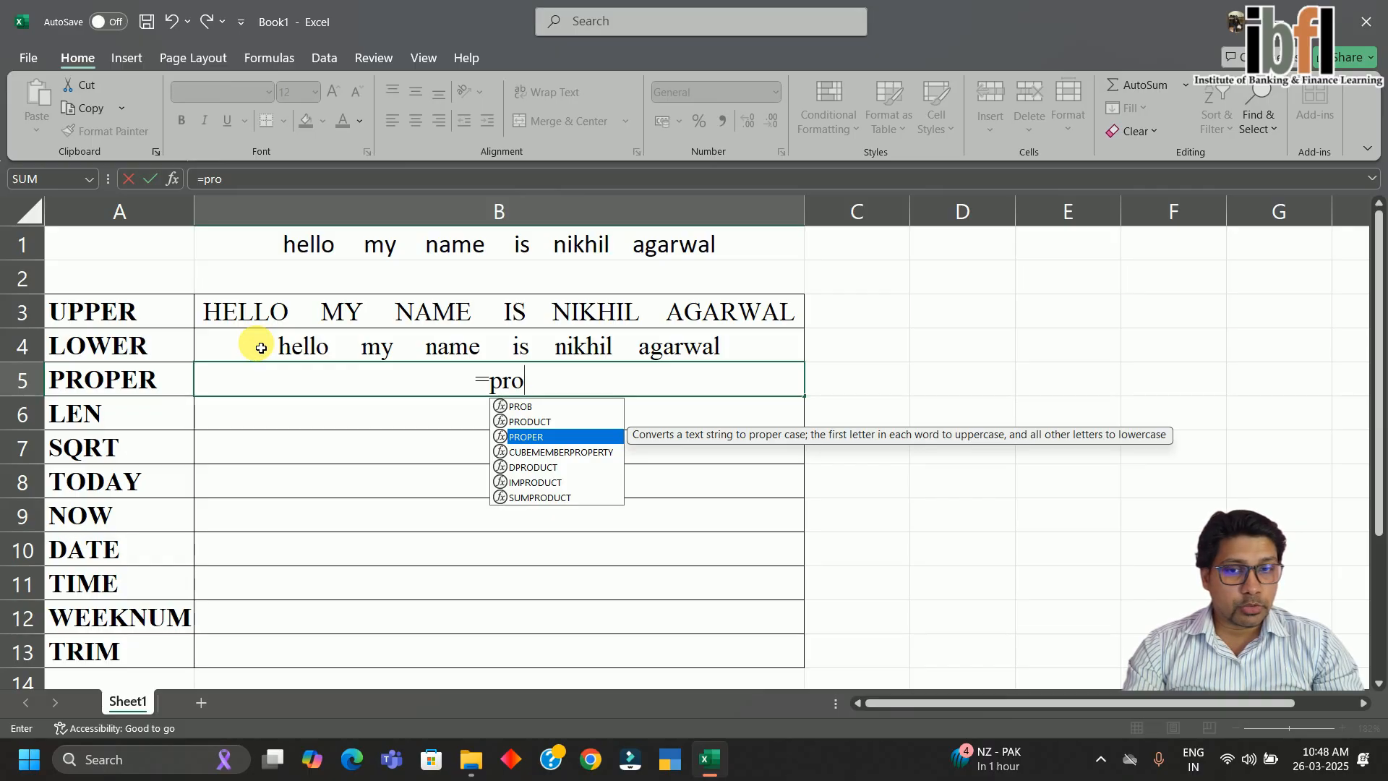
pyautogui.press('Tab')
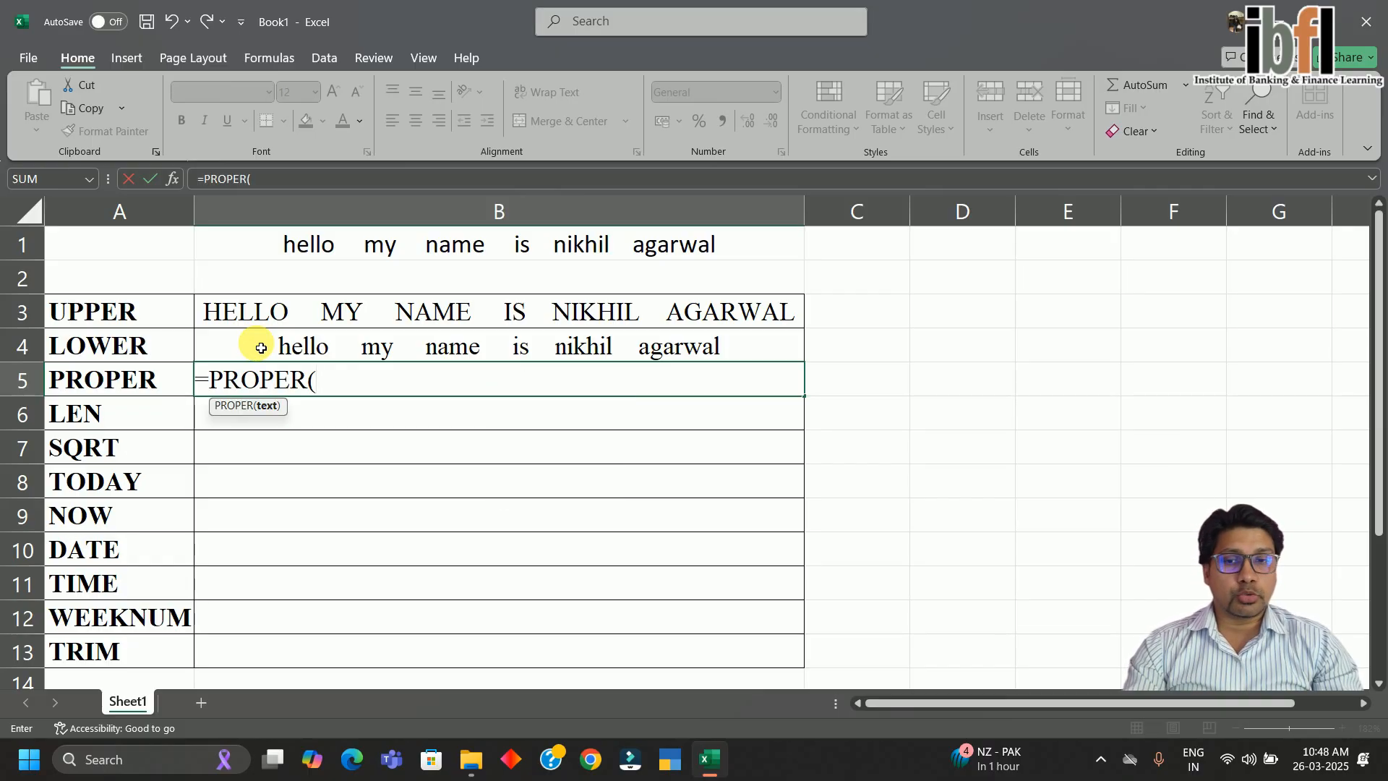
# Reference B4 in the PROPER formula and commit it, capitalising each word
pyautogui.press('Up')
pyautogui.press('Up')
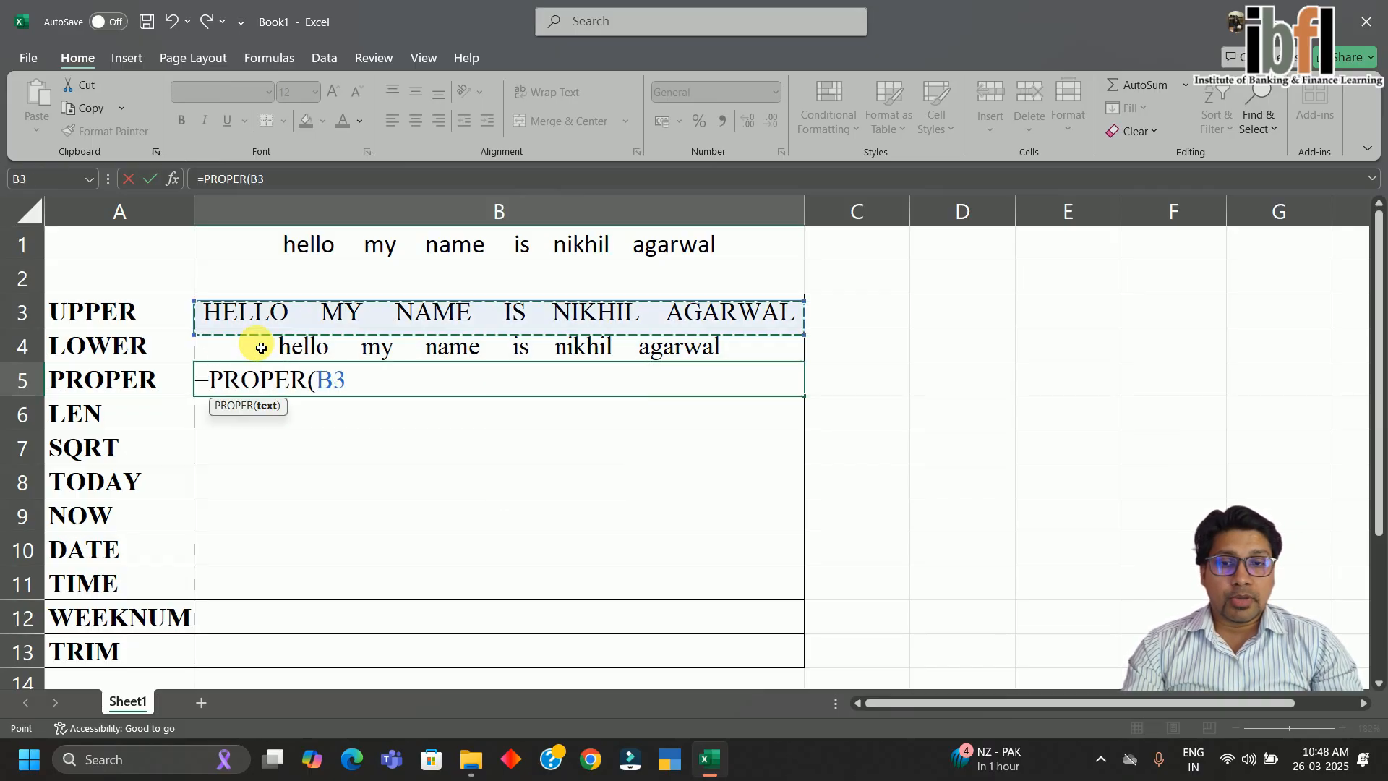
pyautogui.press('Down')
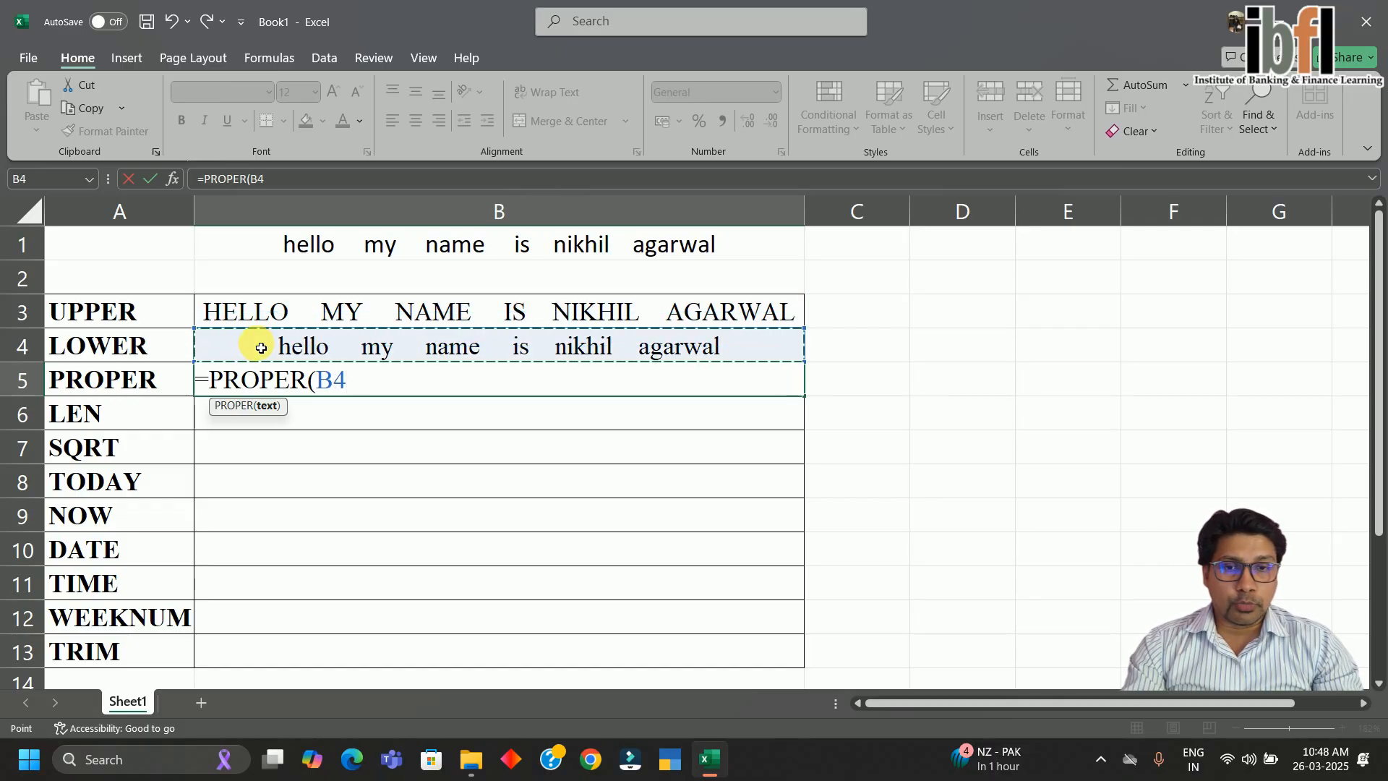
pyautogui.press('Up')
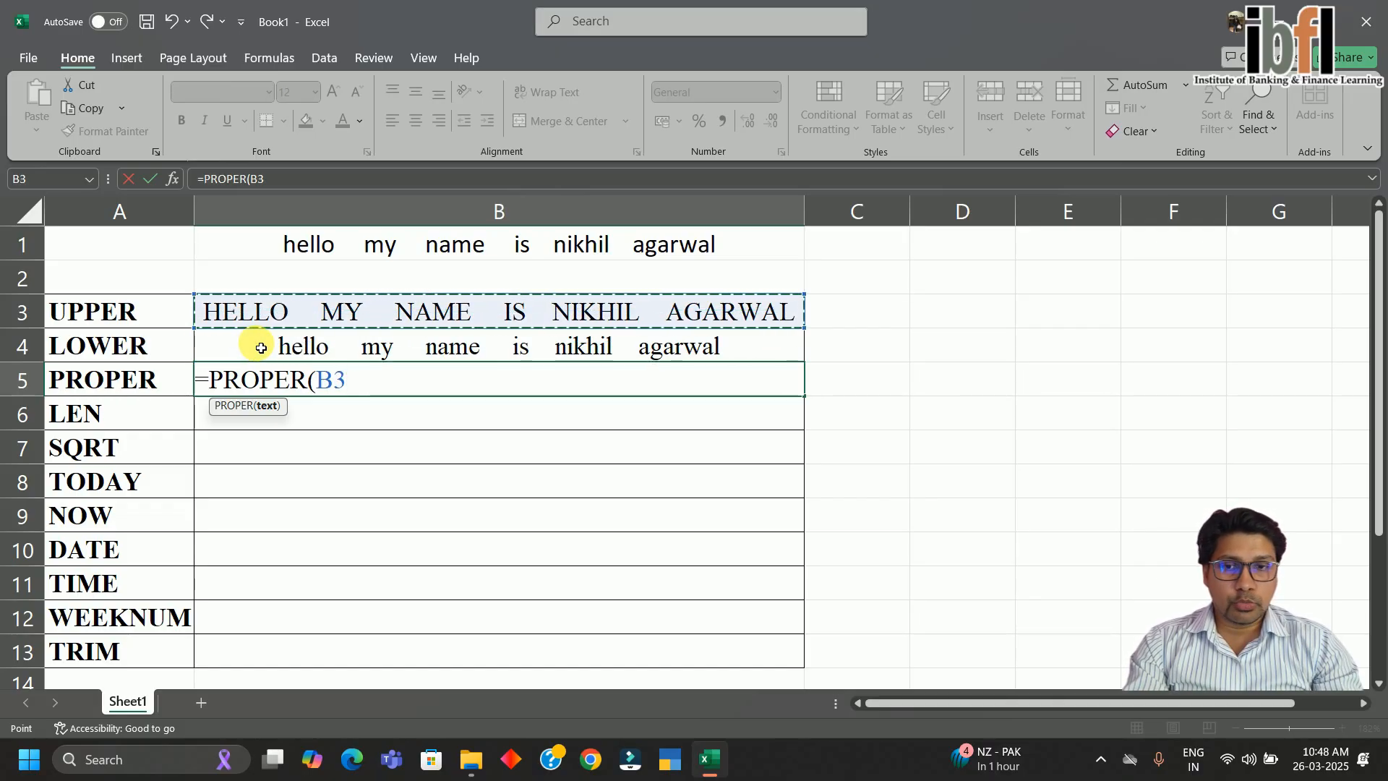
pyautogui.press('Down')
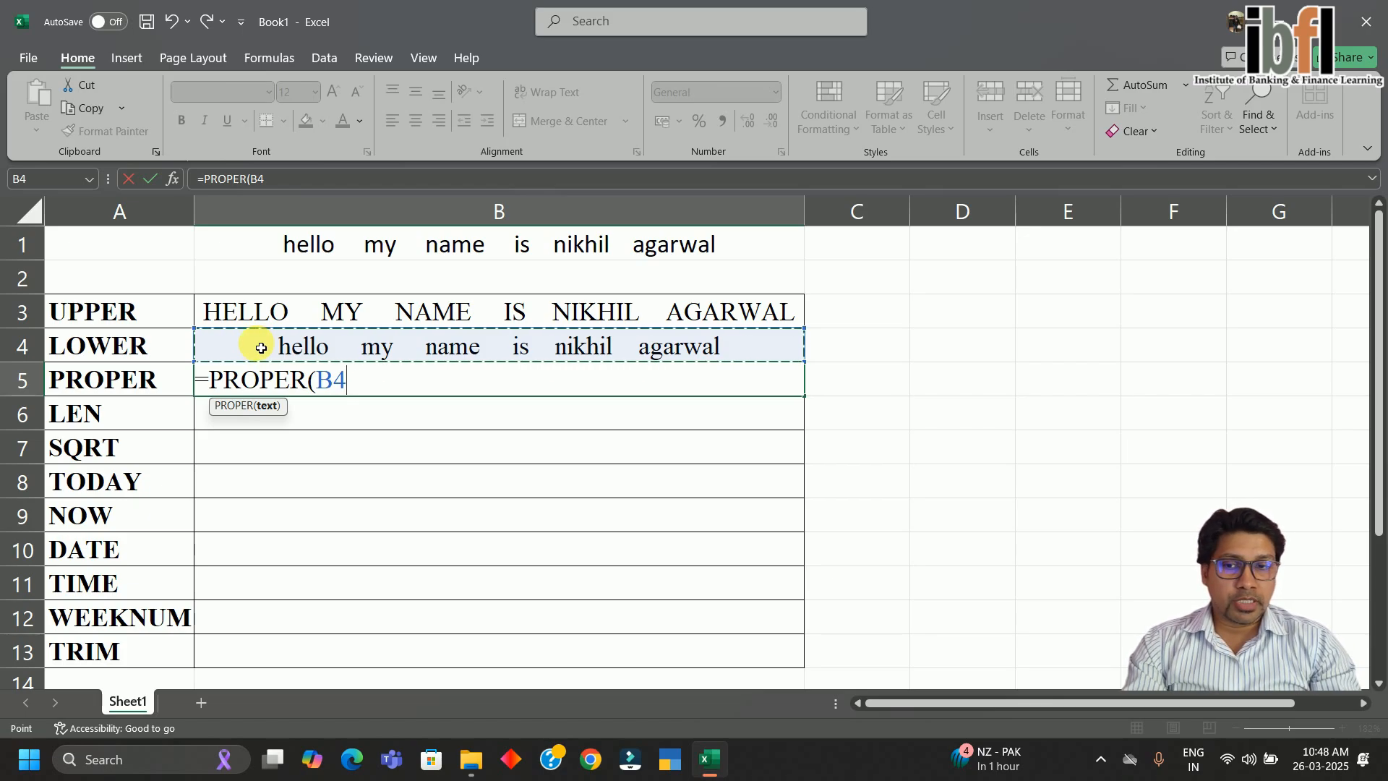
pyautogui.press('Return')
pyautogui.press('Up')
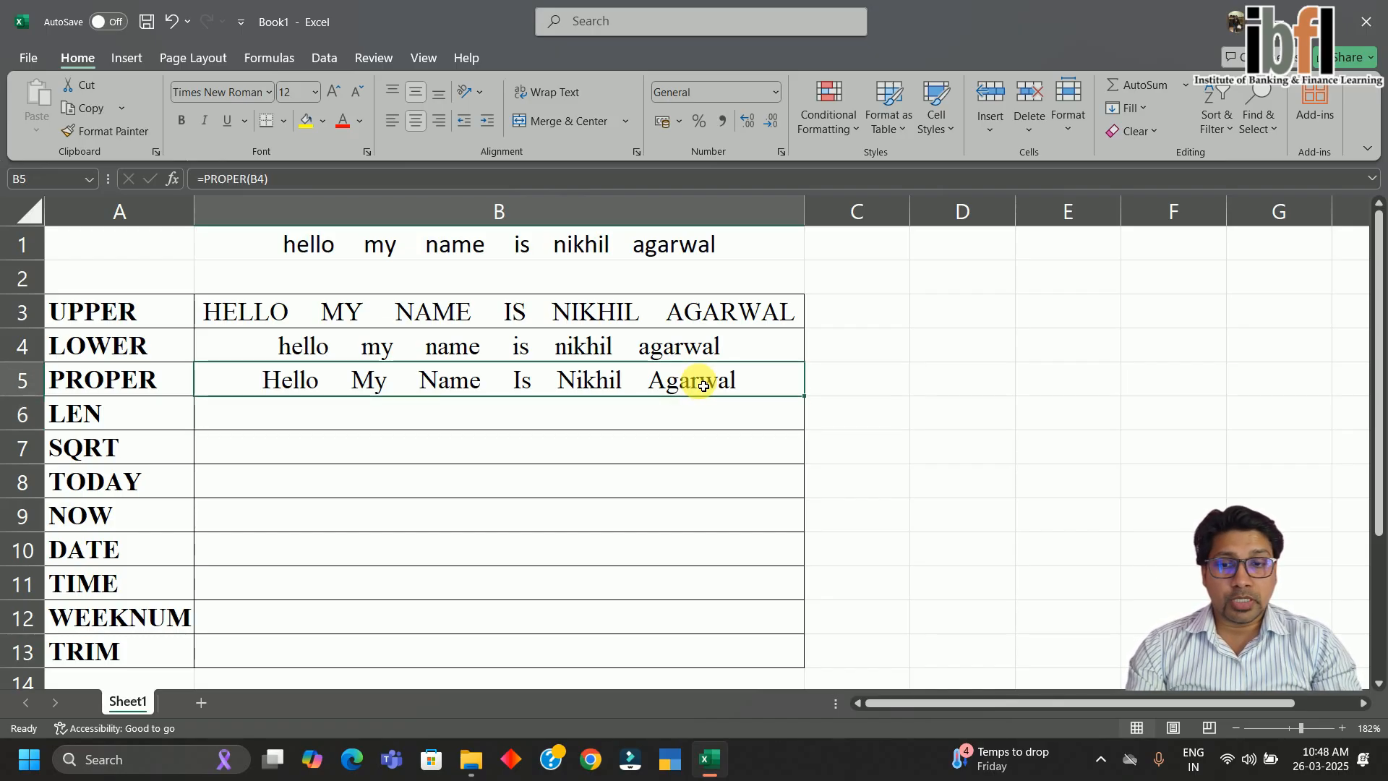
pyautogui.press('Down')
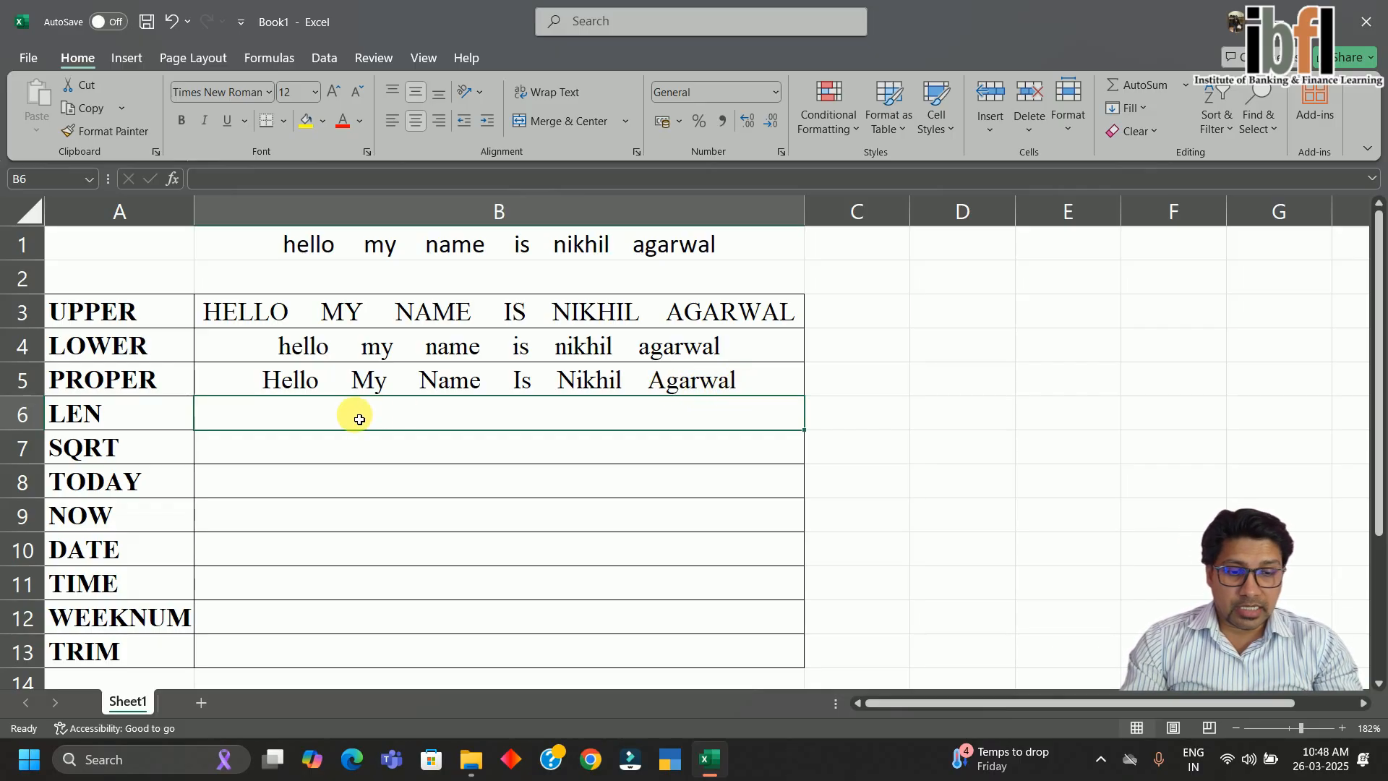
# Enter =LEN(B5) in B6, returning 49 characters
pyautogui.write('=le')
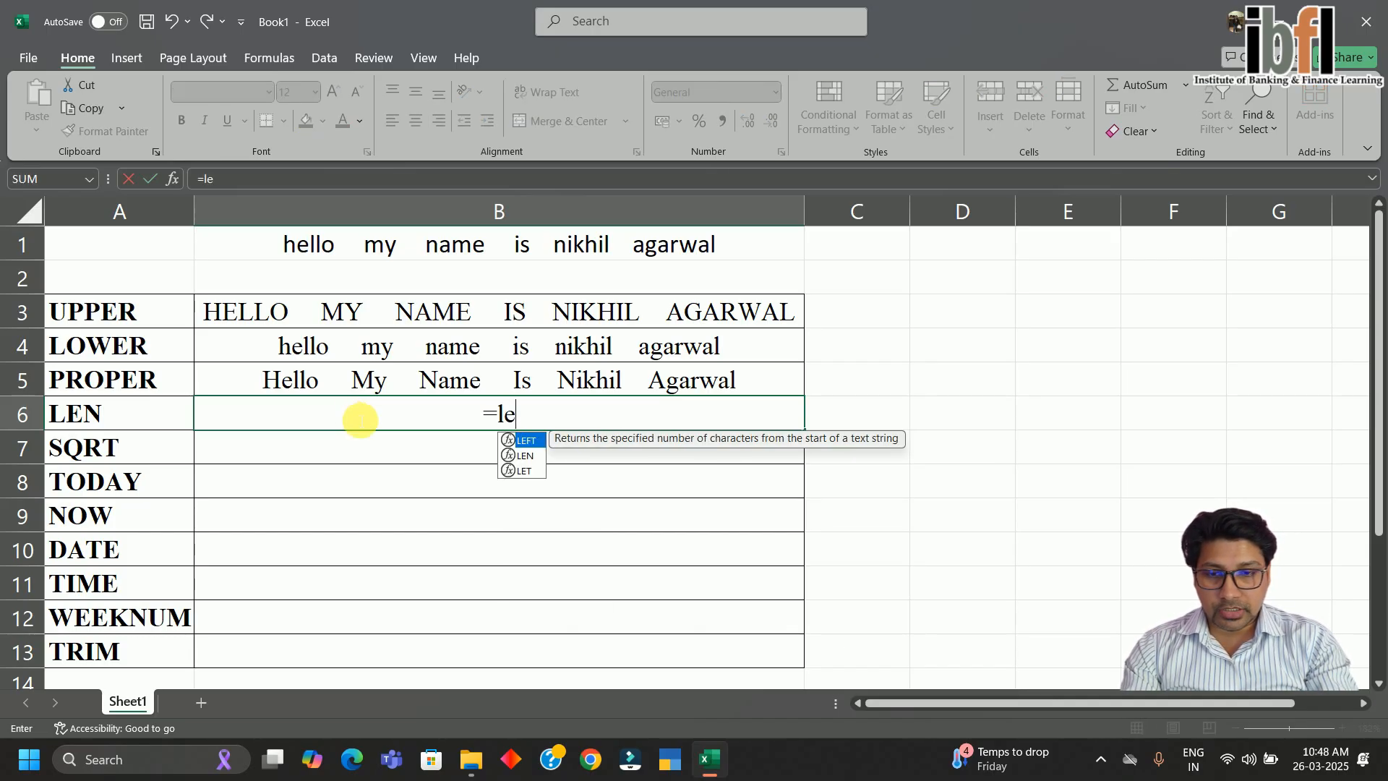
pyautogui.write('n')
pyautogui.press('Tab')
pyautogui.press('Up')
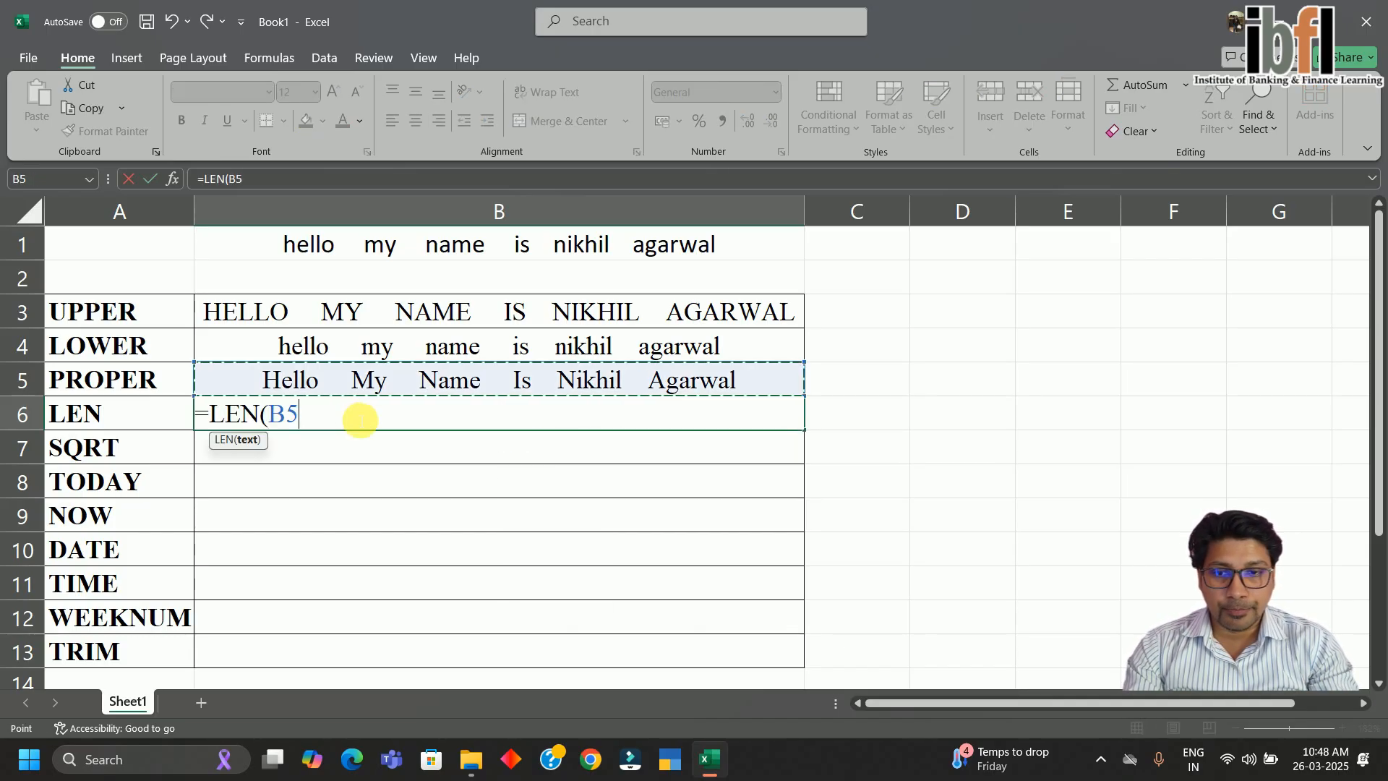
pyautogui.press('Up')
pyautogui.press('Up')
pyautogui.press('Up')
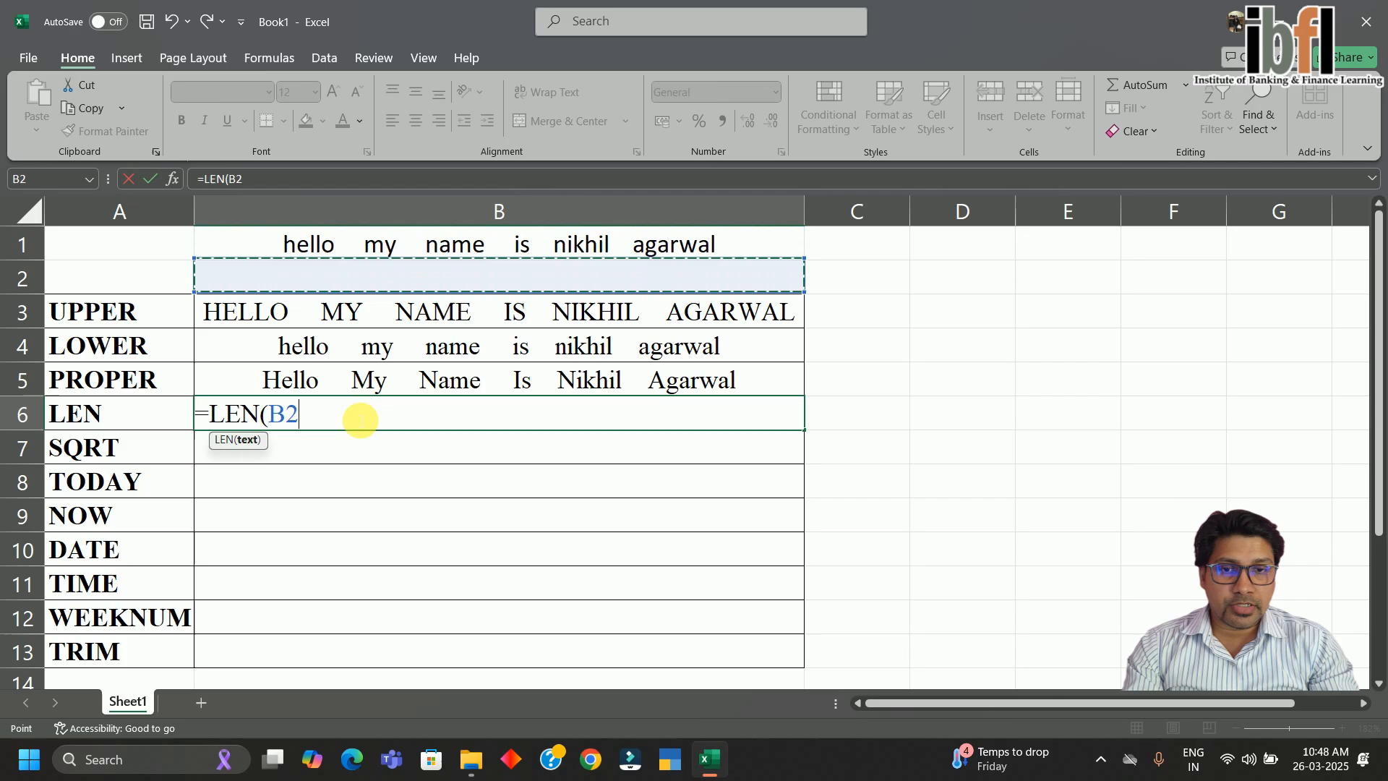
pyautogui.press('Down')
pyautogui.press('Down')
pyautogui.press('Down')
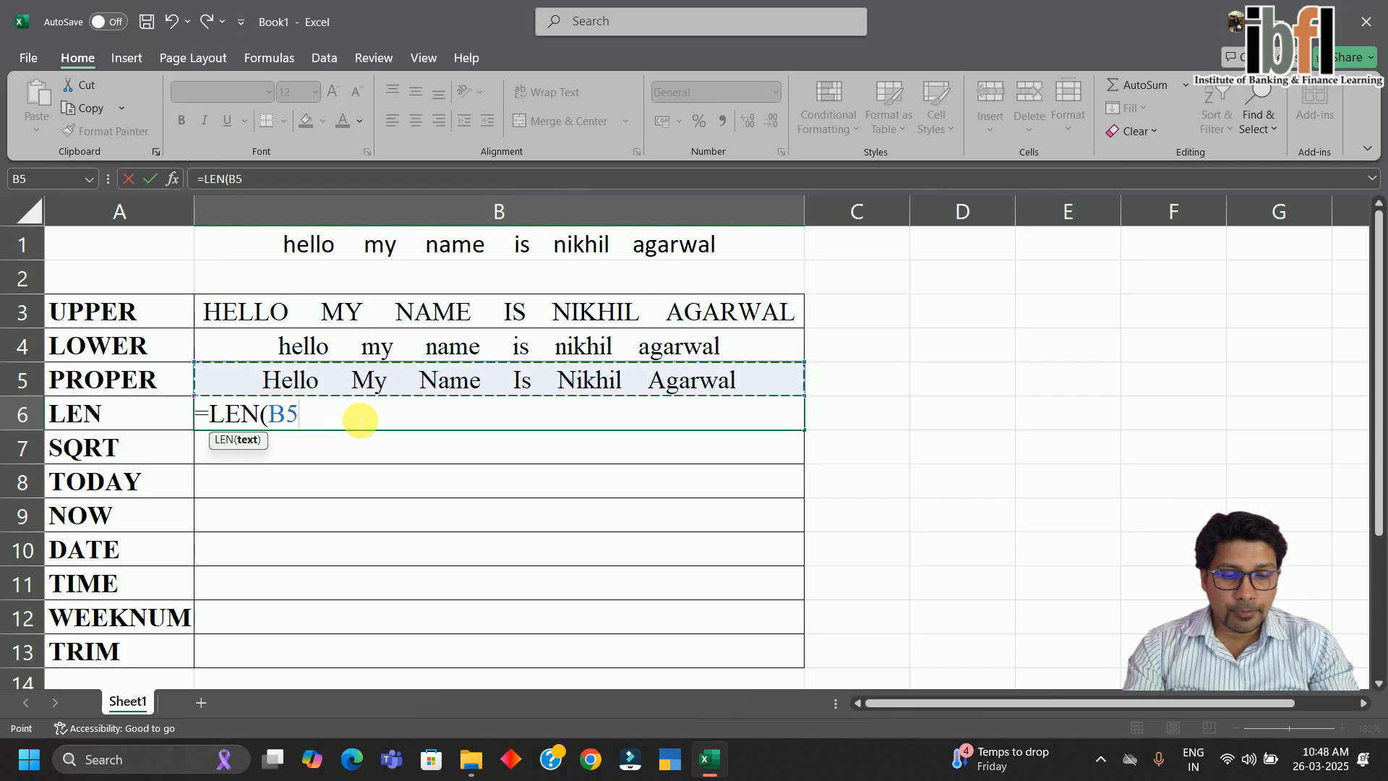
pyautogui.hotkey('ctrl', 'Return')
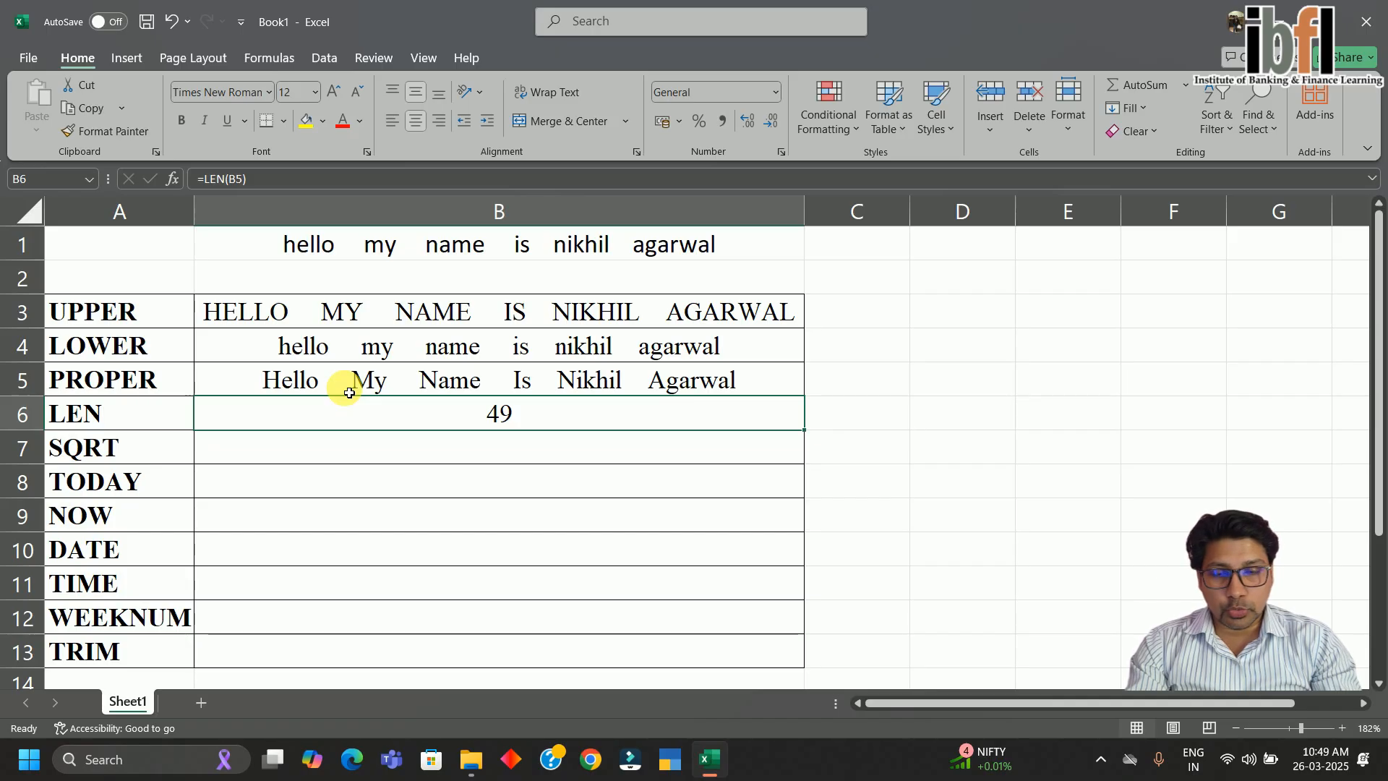
# Check the SQRT label and B6's LEN formula before settling on cell B7
pyautogui.press('Down')
pyautogui.press('Left')
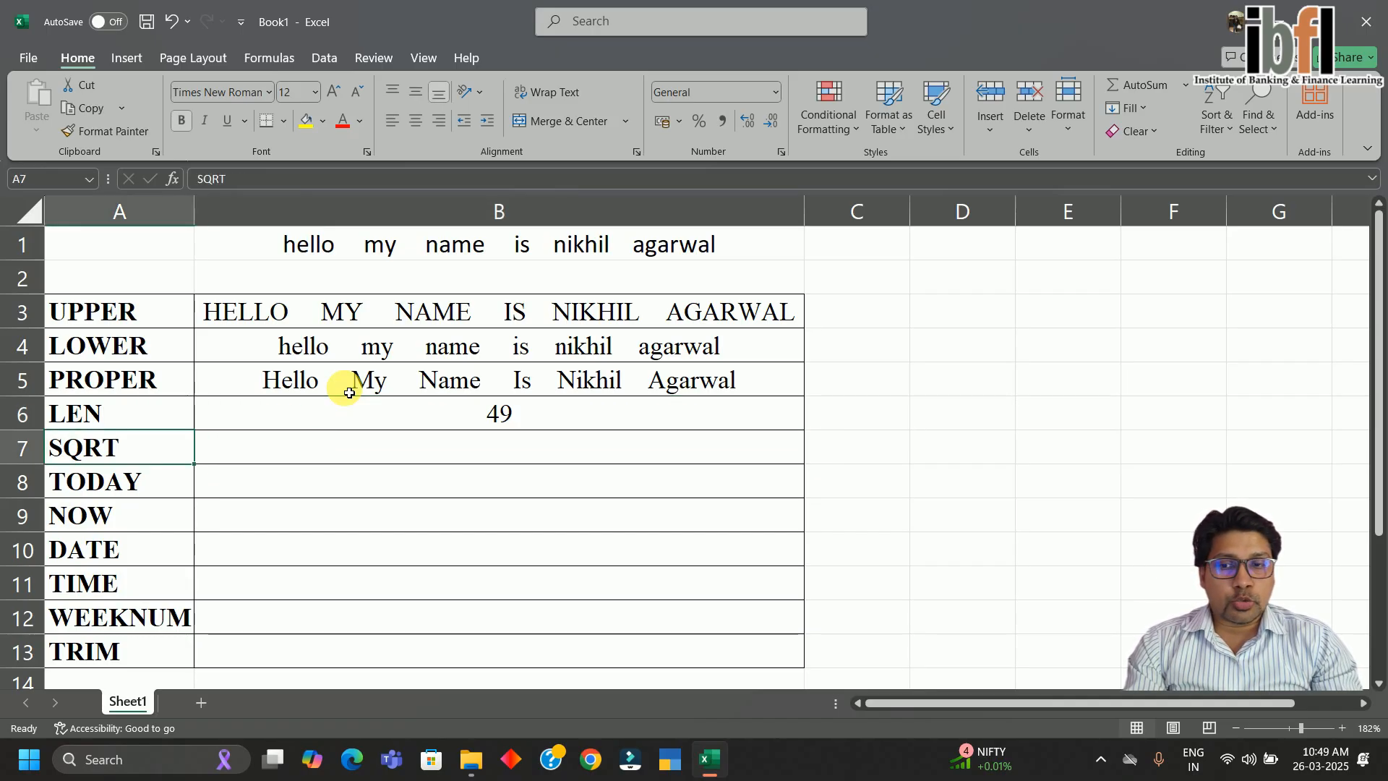
pyautogui.press('Right')
pyautogui.press('Left')
pyautogui.press('Right')
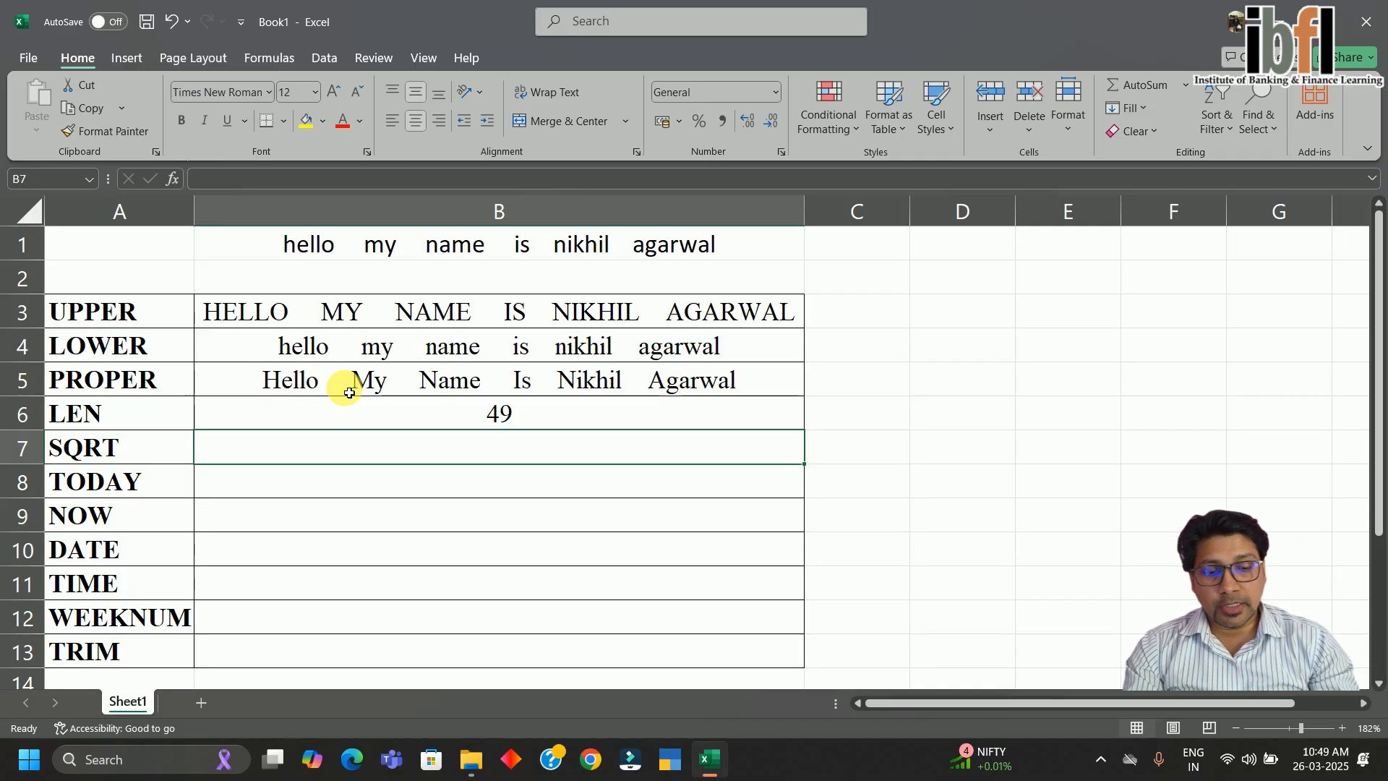
pyautogui.press('Up')
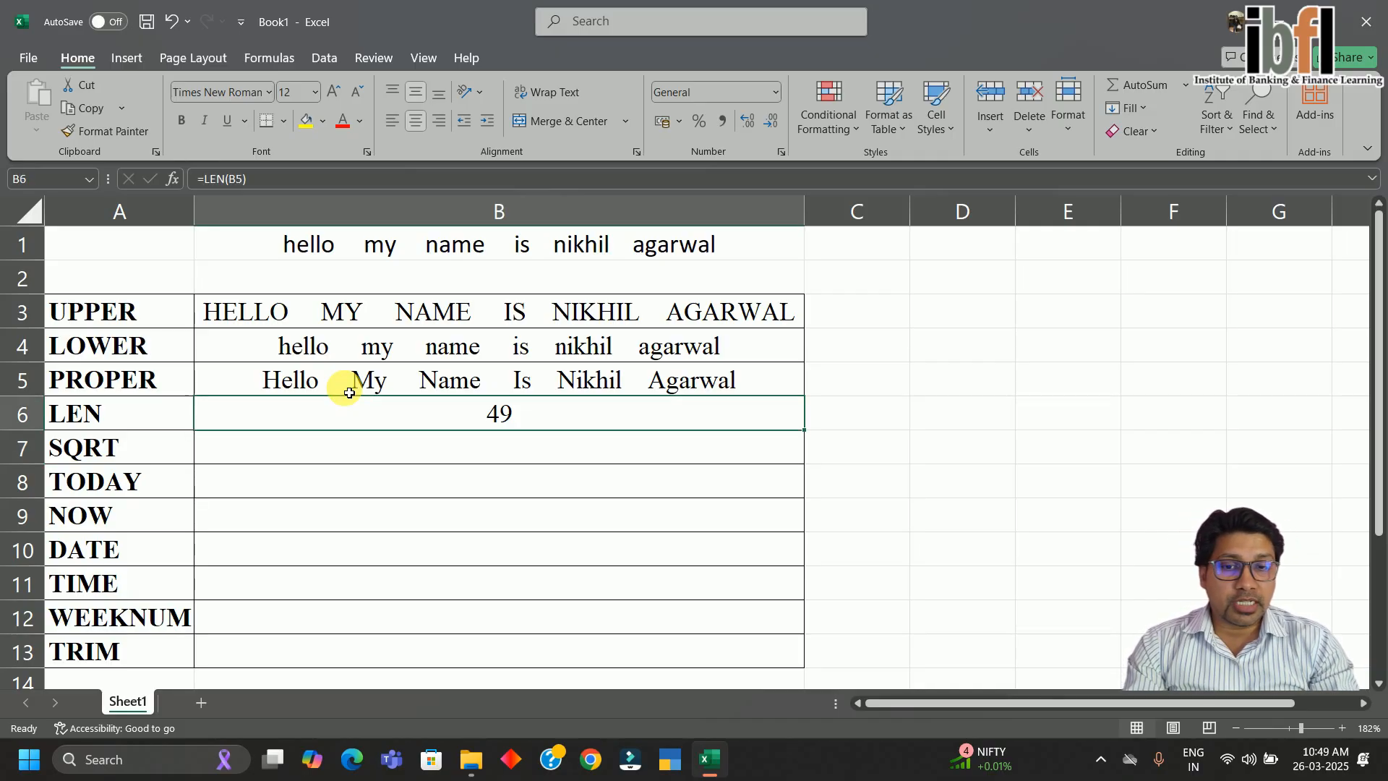
pyautogui.press('Down')
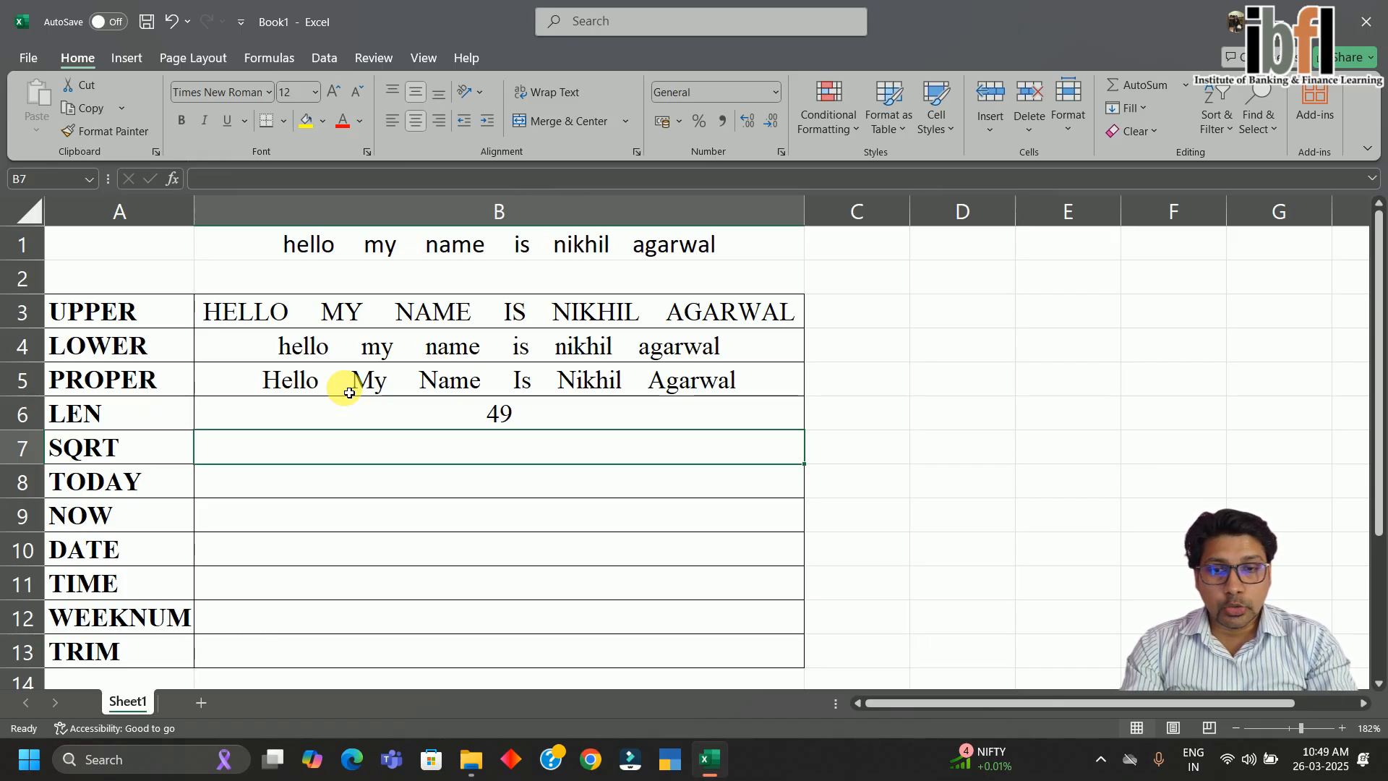
# Enter =SQRT(B6) in B7, returning 7
pyautogui.write('=sqr')
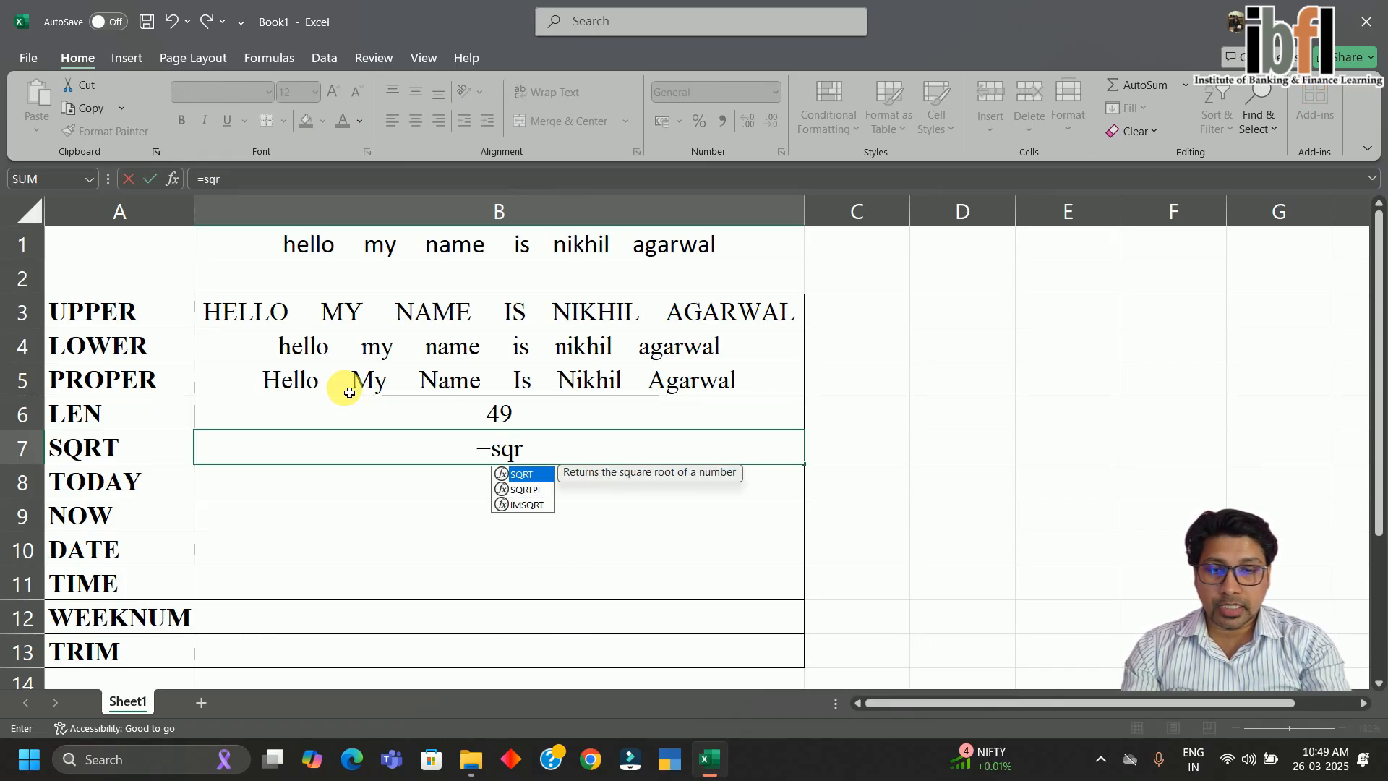
pyautogui.write('t')
pyautogui.press('Tab')
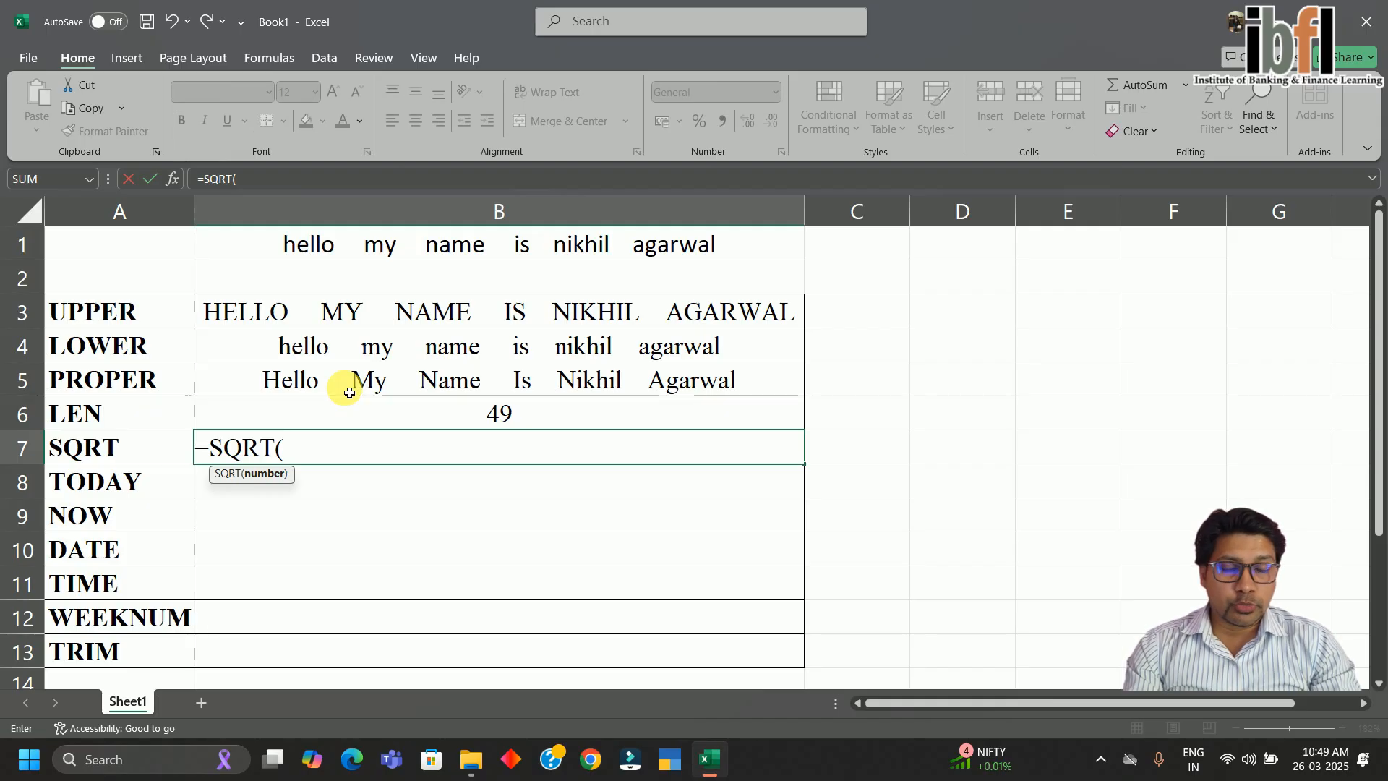
pyautogui.press('Up')
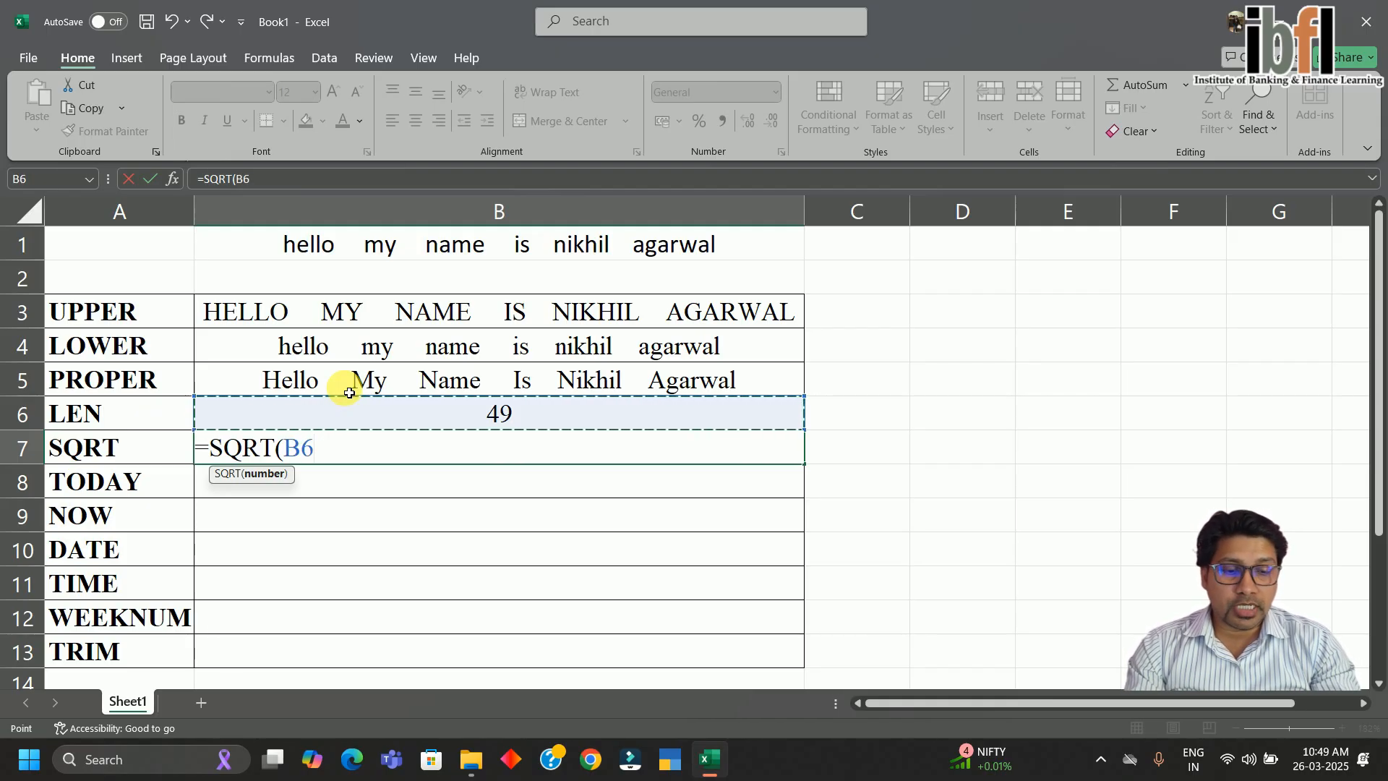
pyautogui.press('Return')
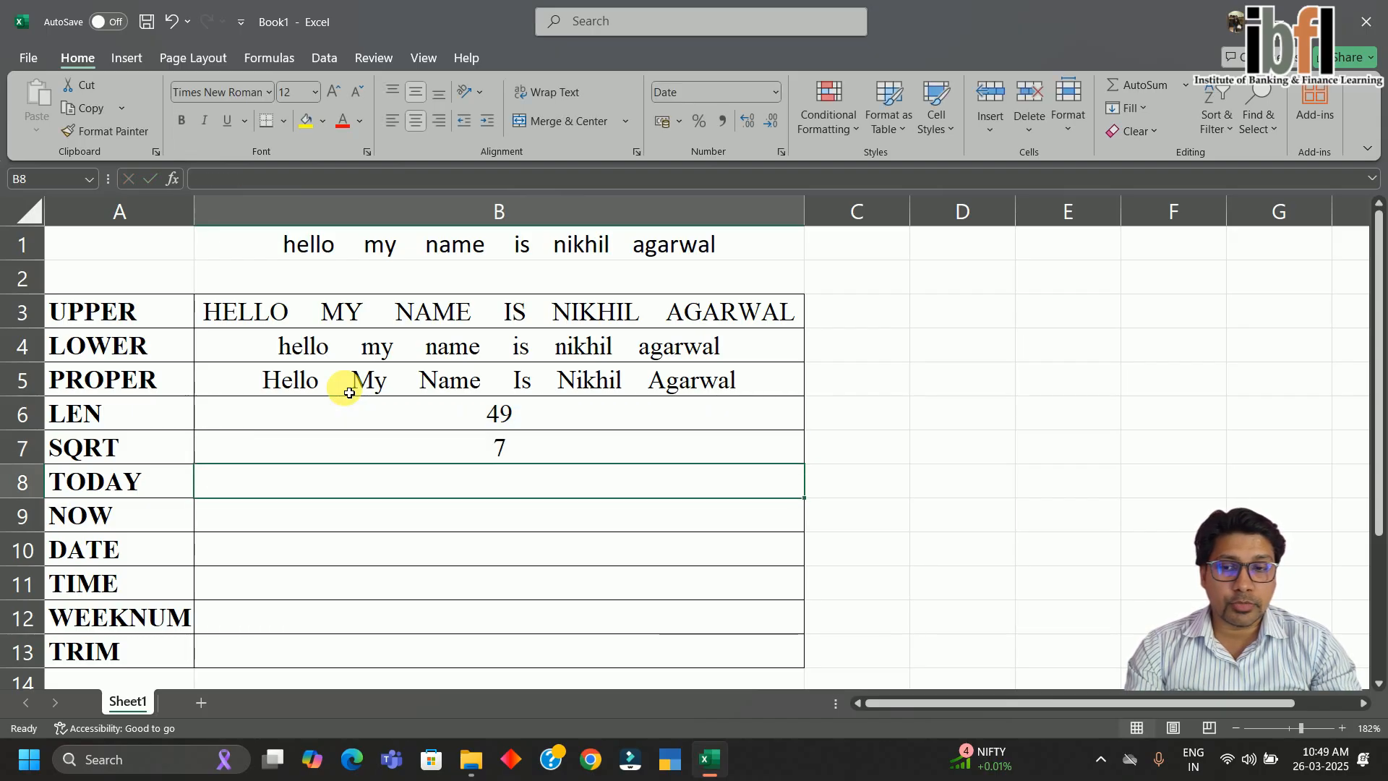
pyautogui.press('Up')
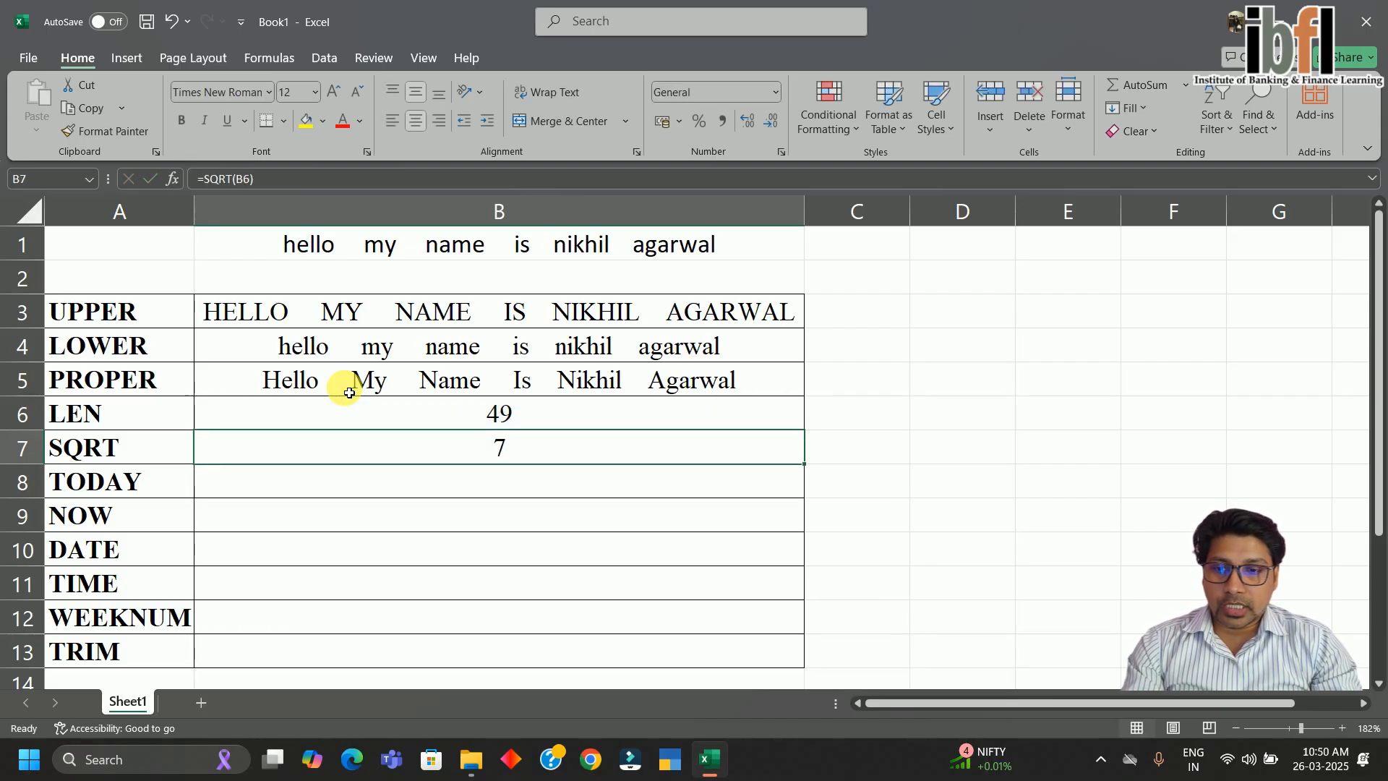
pyautogui.press('Down')
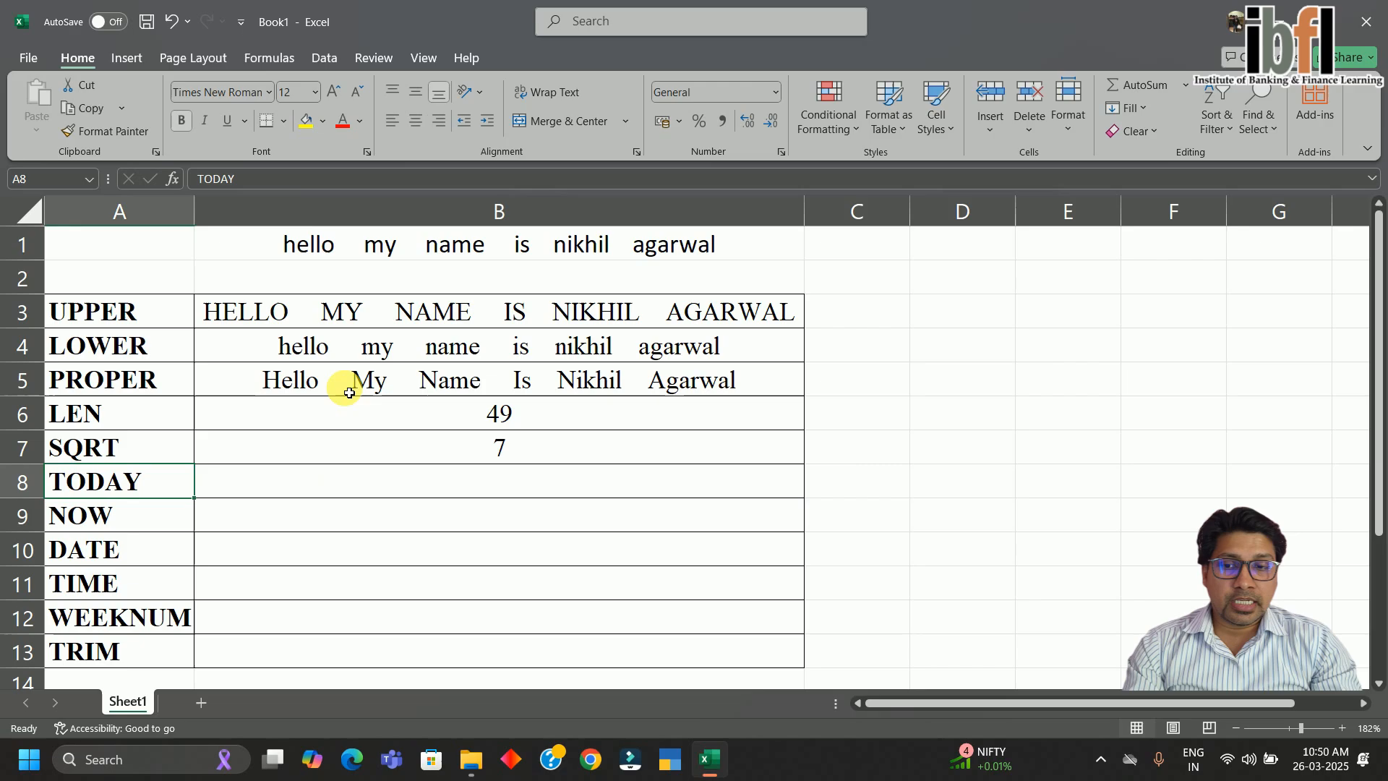
# Enter =TODAY() in B8, showing 26-03-2025
pyautogui.write('=toda')
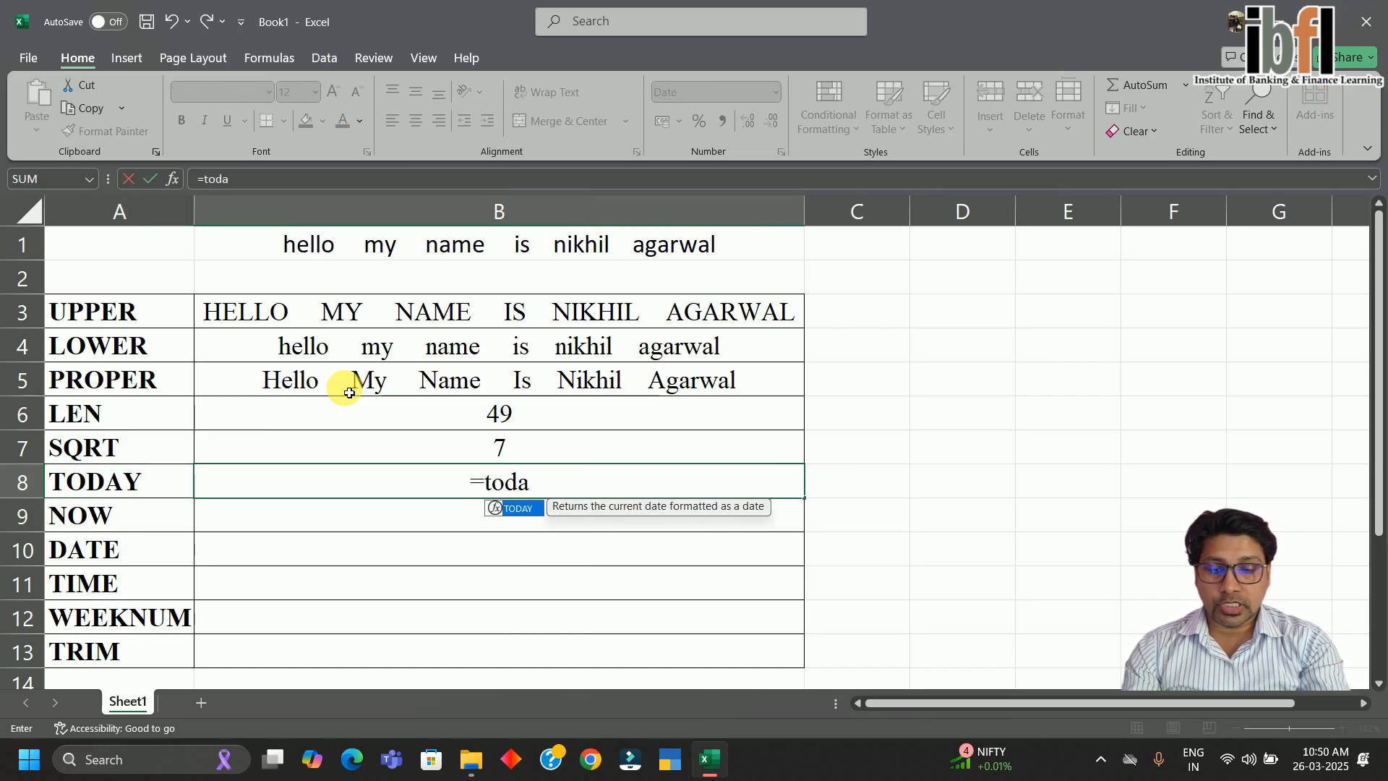
pyautogui.press('Tab')
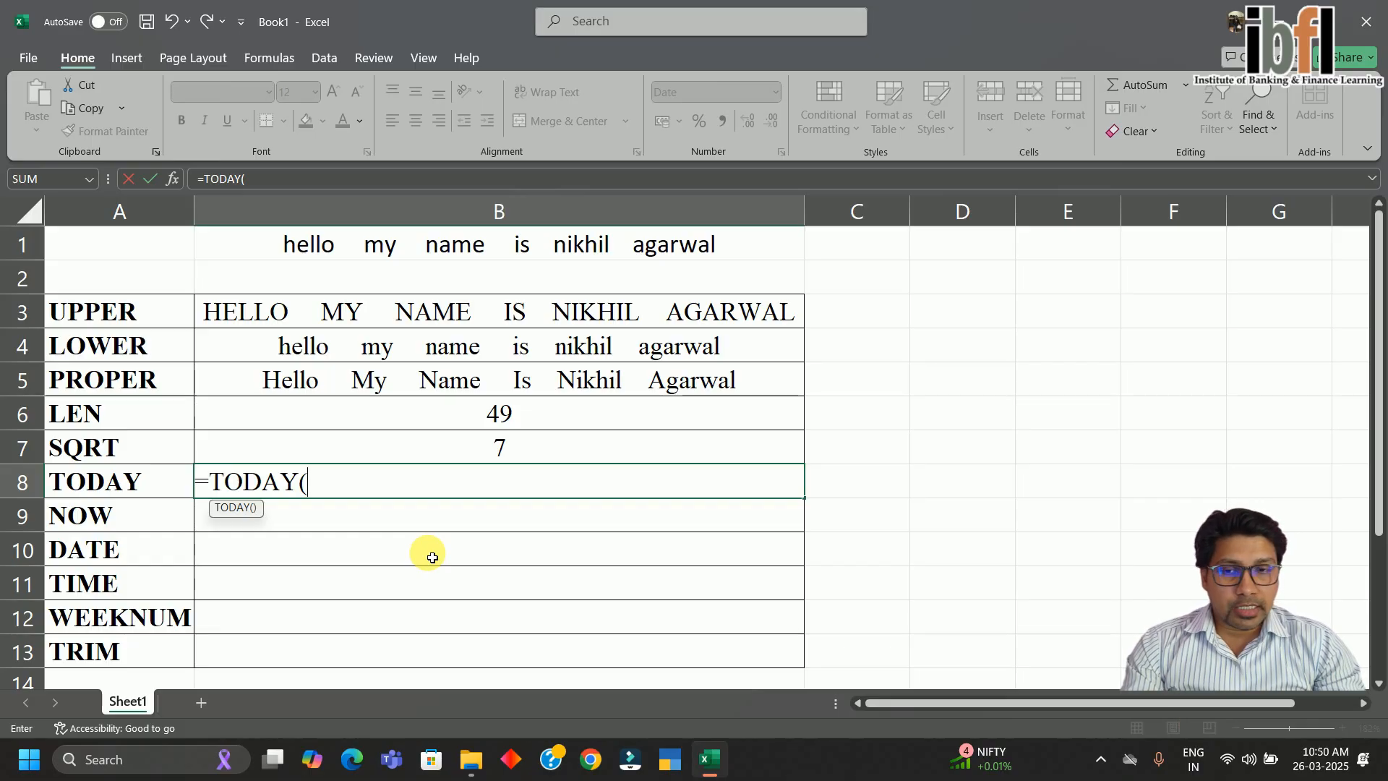
pyautogui.press('Return')
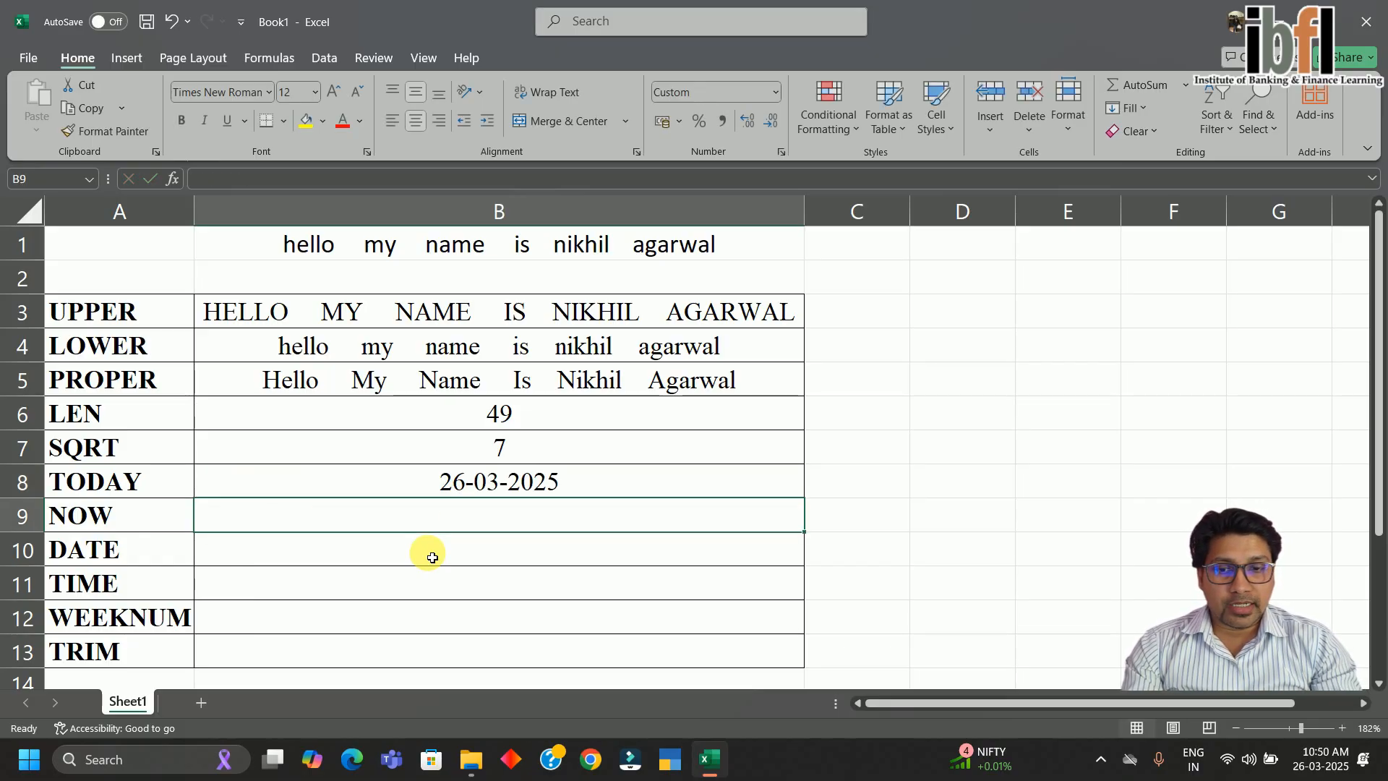
pyautogui.press('Up')
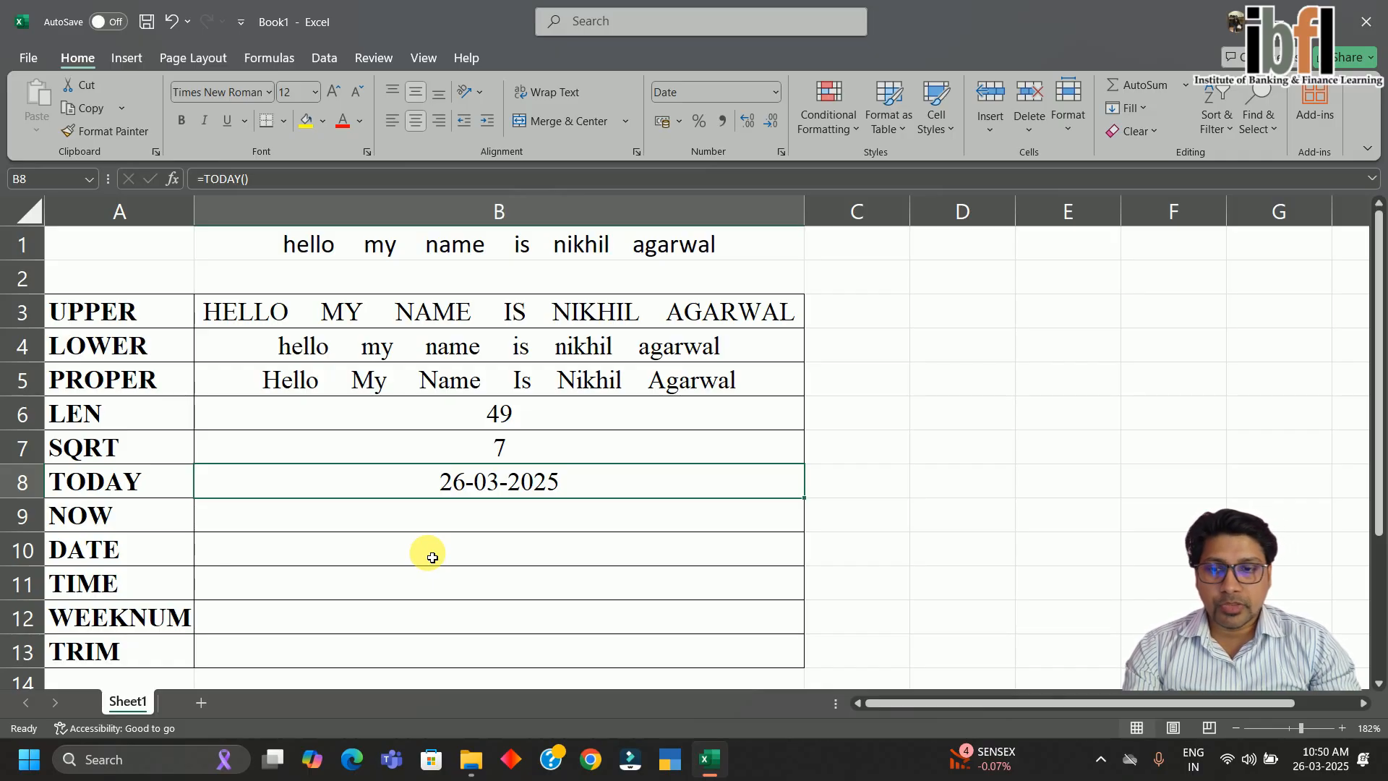
pyautogui.press('Down')
pyautogui.write('=now')
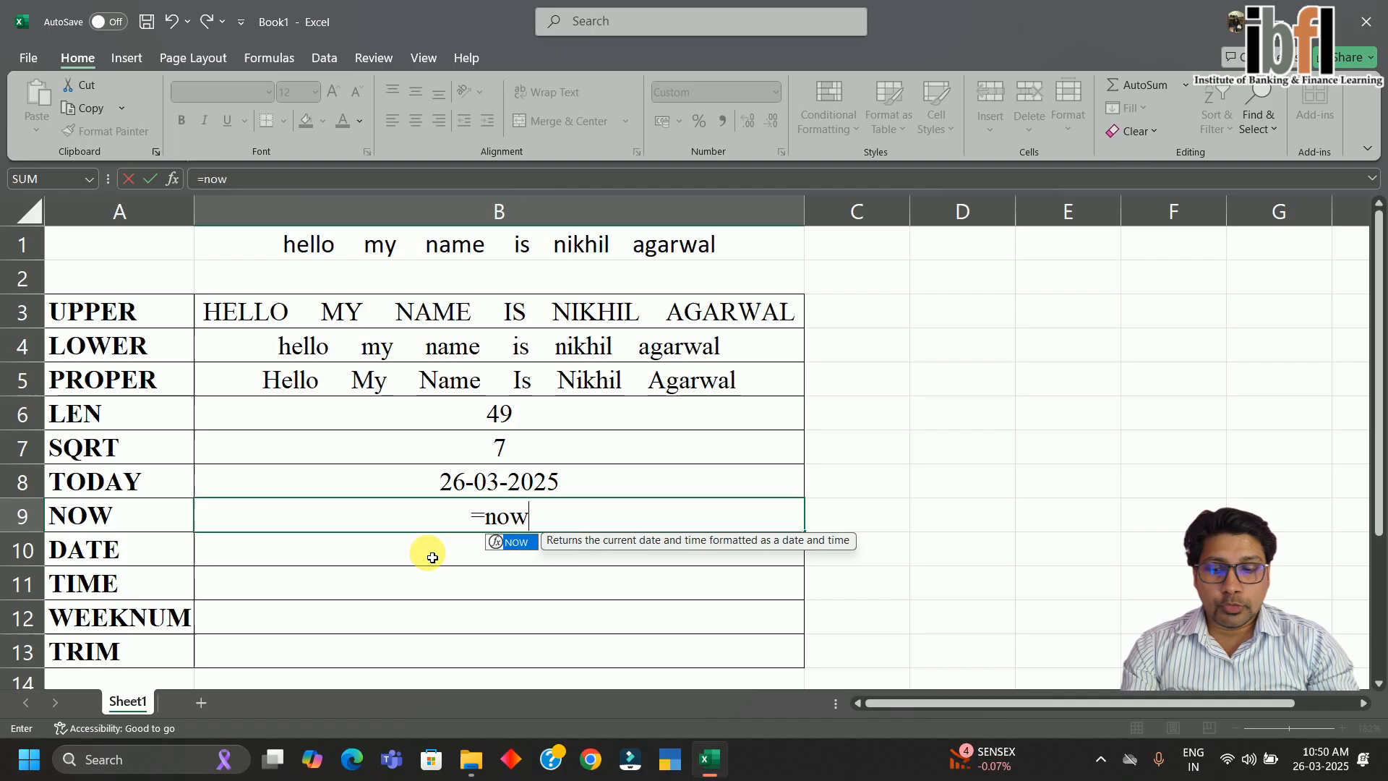
pyautogui.press('Tab')
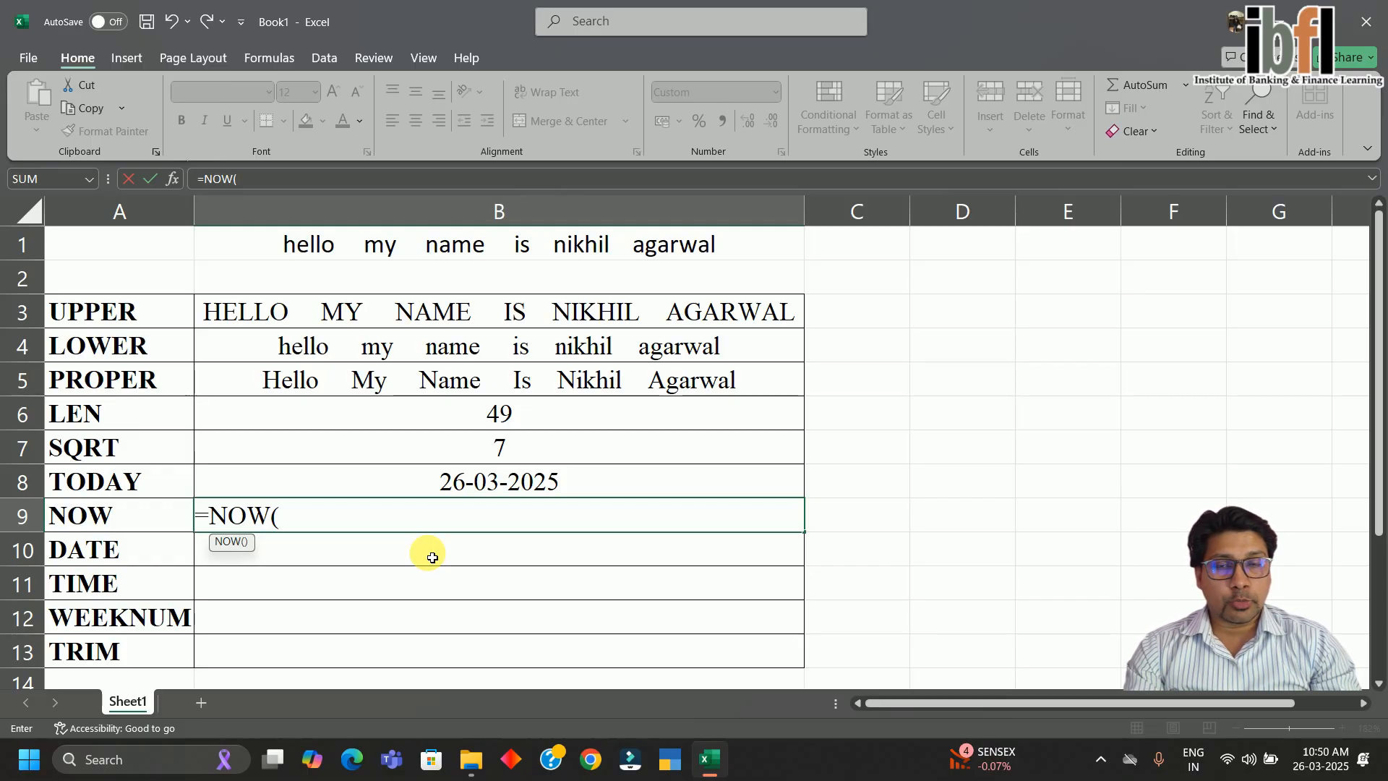
pyautogui.press('Return')
pyautogui.press('Up')
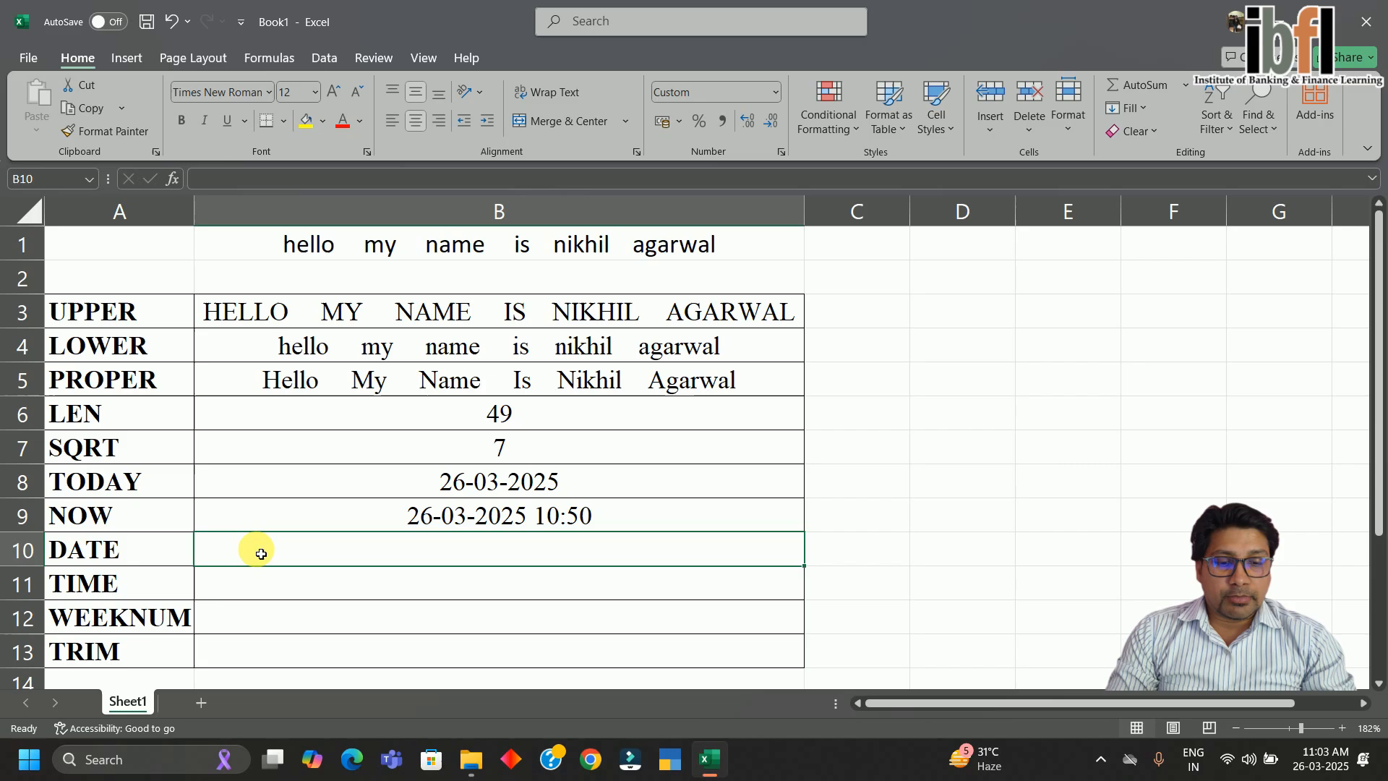
pyautogui.write('=date')
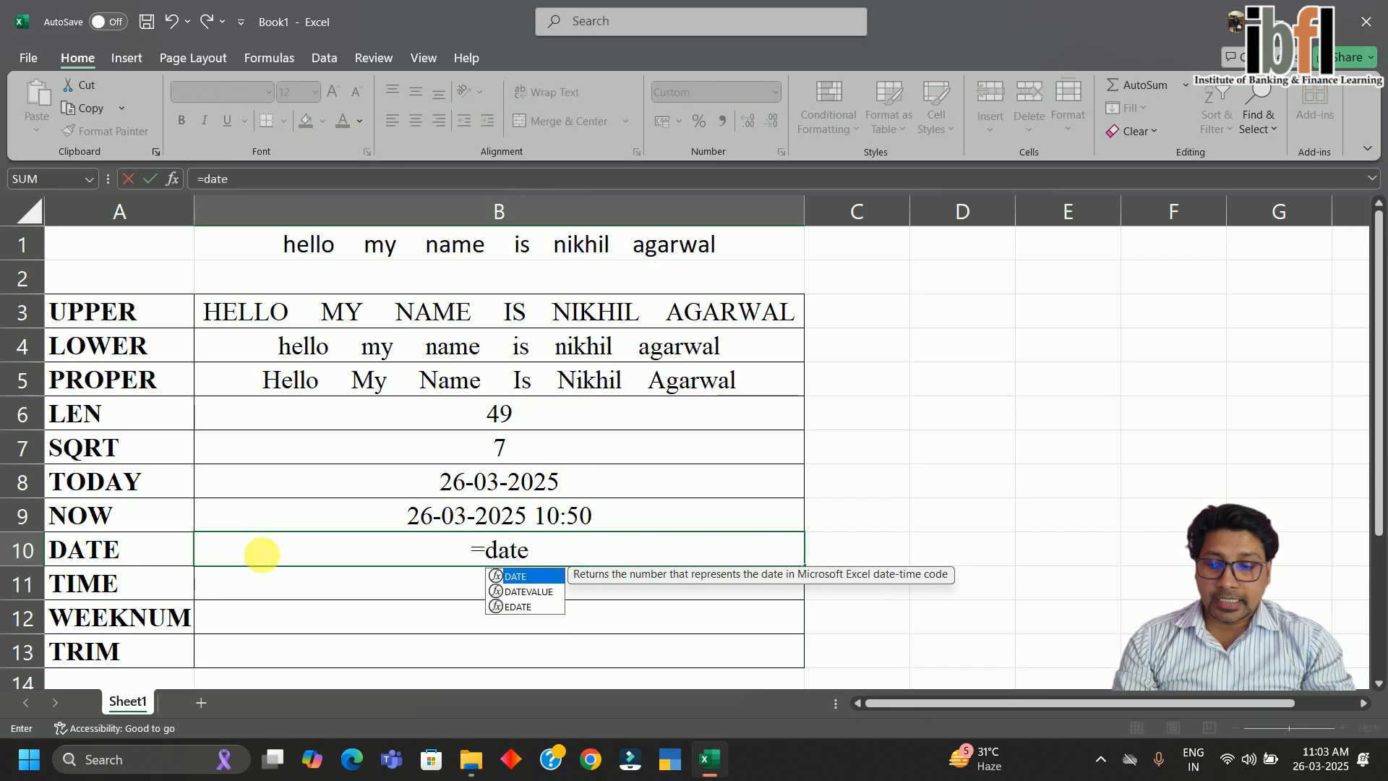
pyautogui.press('Tab')
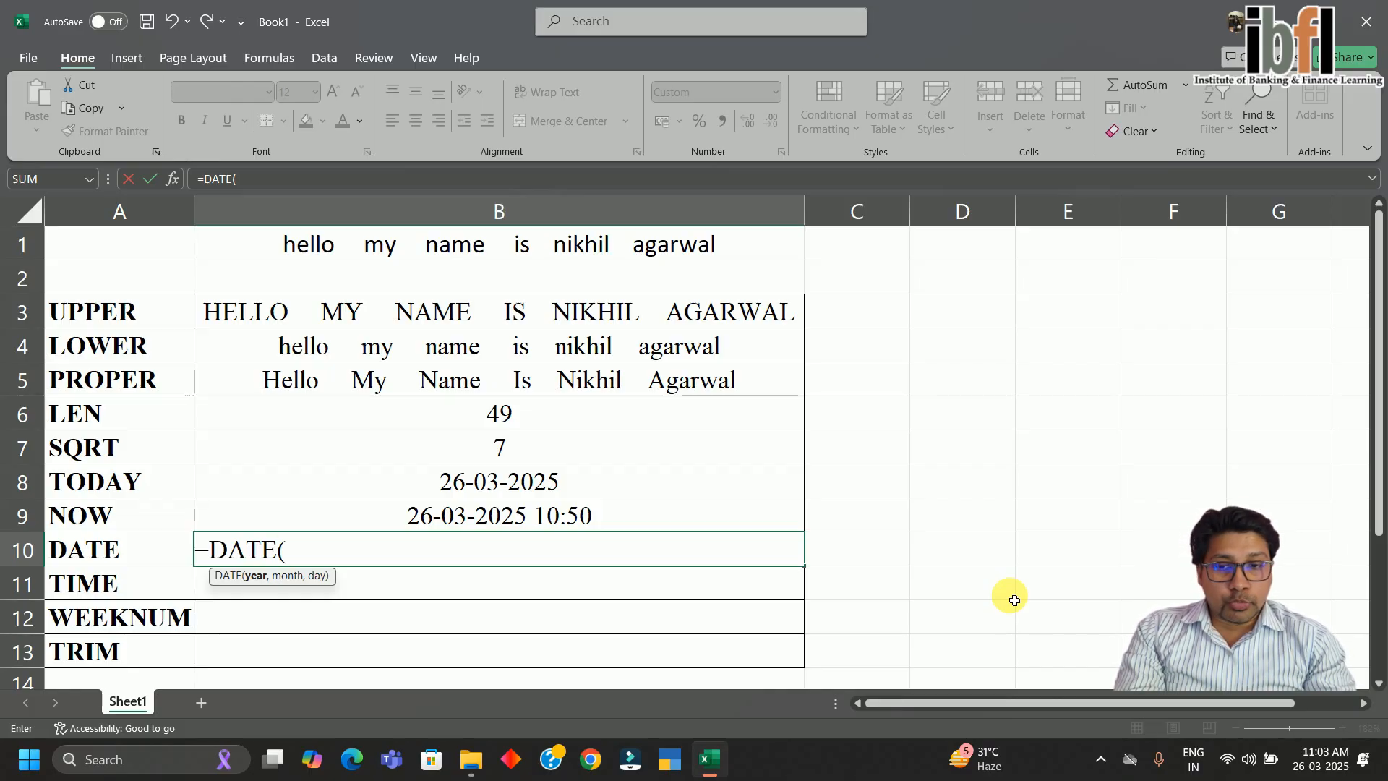
pyautogui.write('2002')
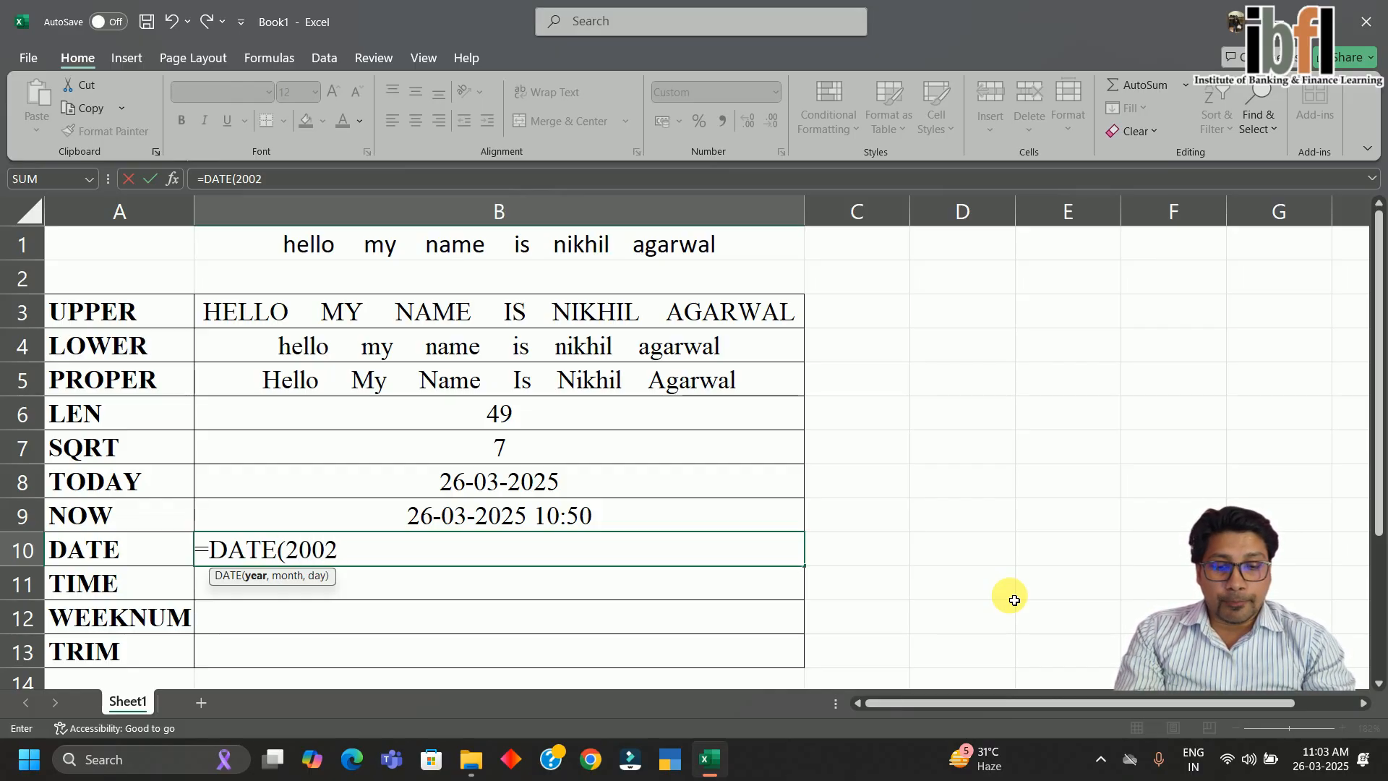
pyautogui.write(',5,')
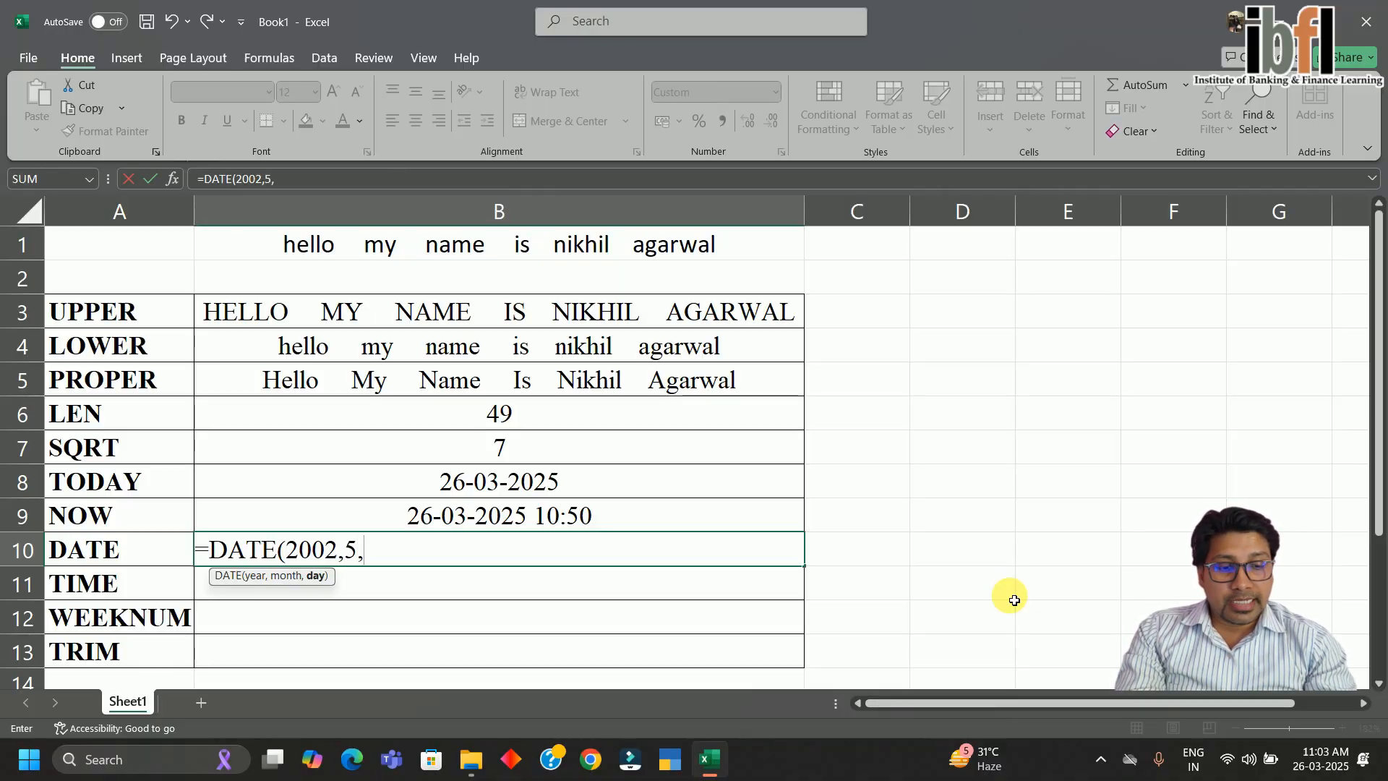
pyautogui.write('8')
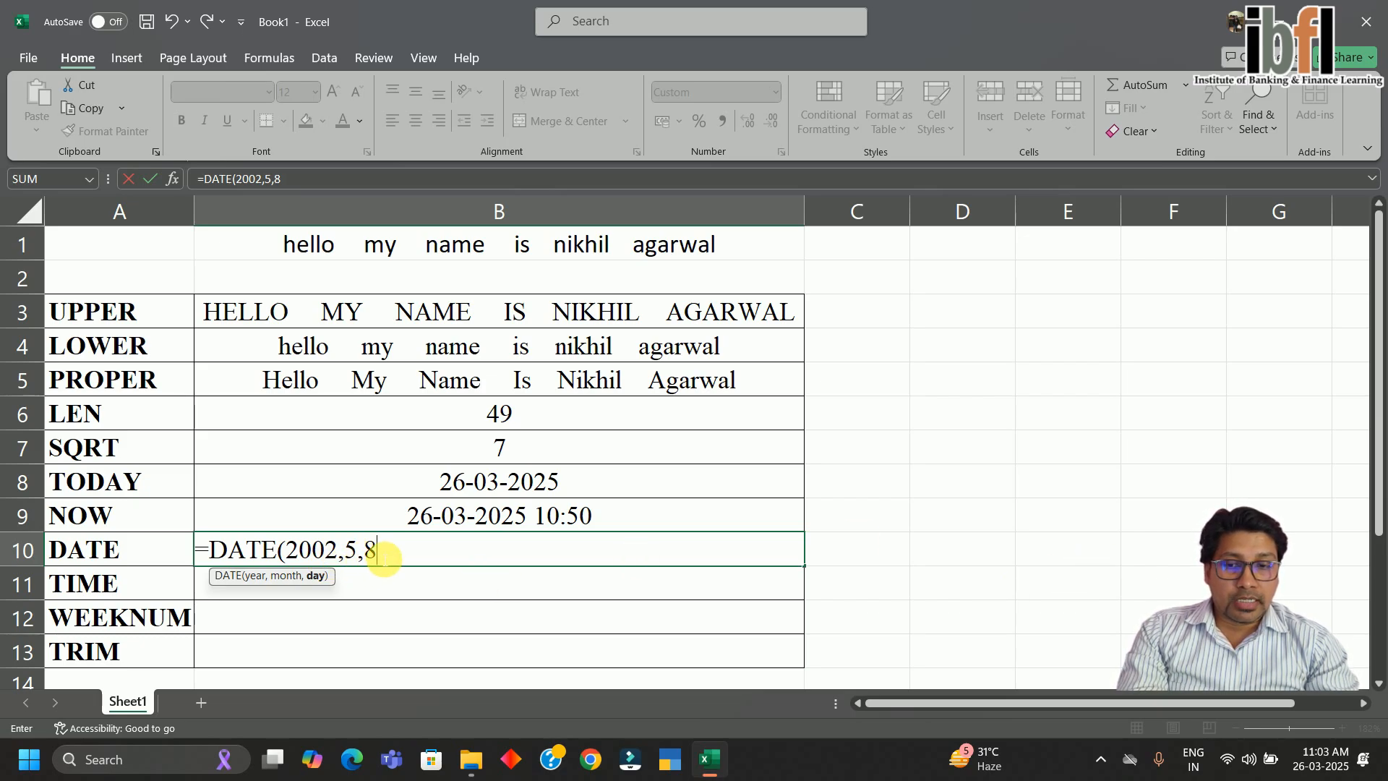
pyautogui.press('Return')
pyautogui.press('Up')
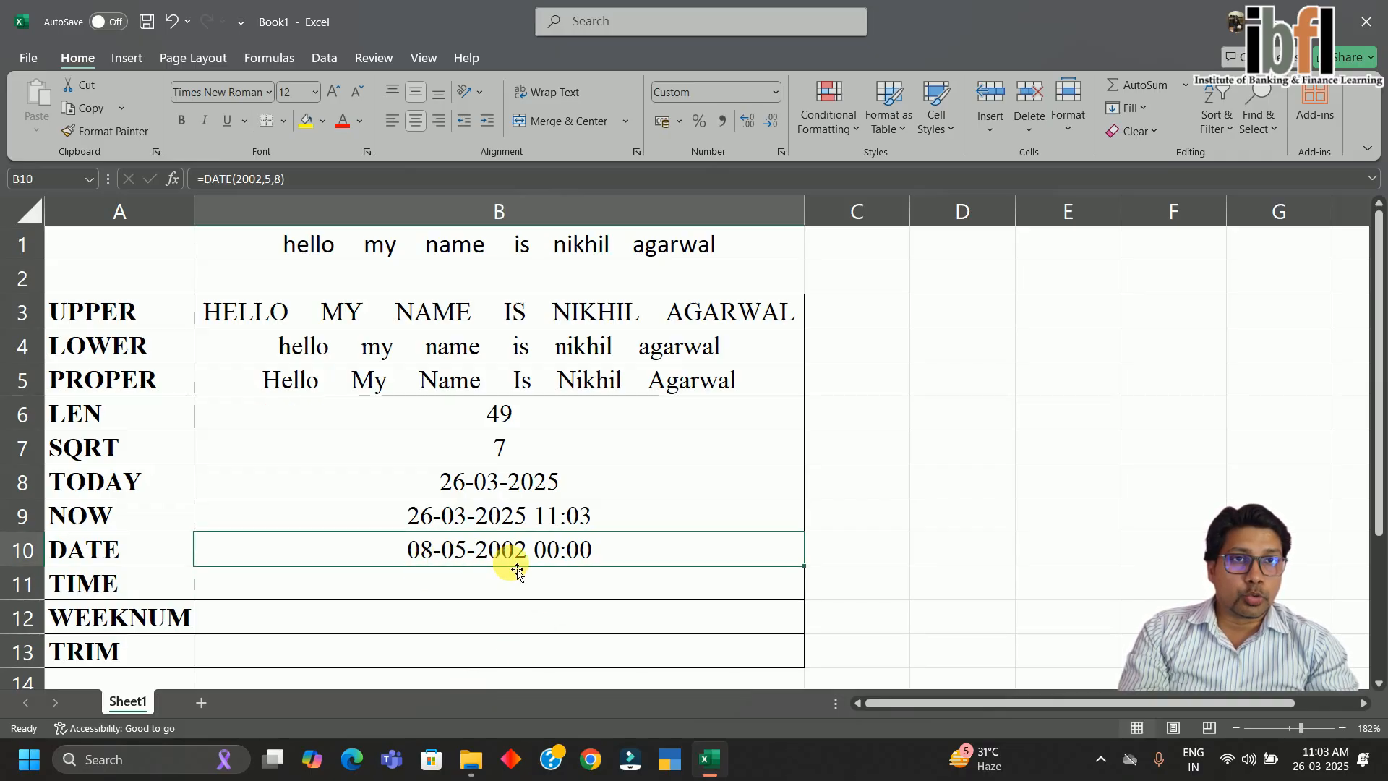
# Enter =TIME(13,45,42) in B11, displaying 01:45 PM
pyautogui.click(497, 584)
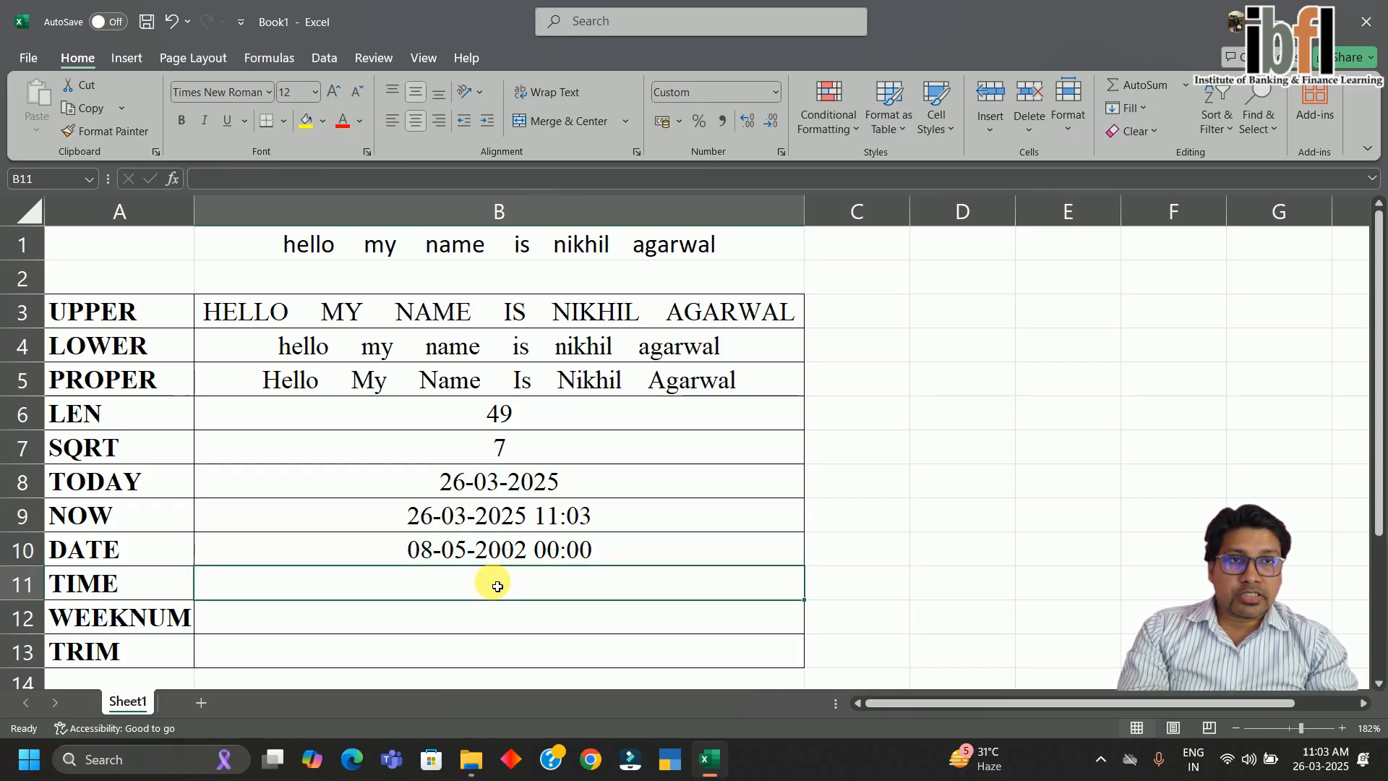
pyautogui.write('=')
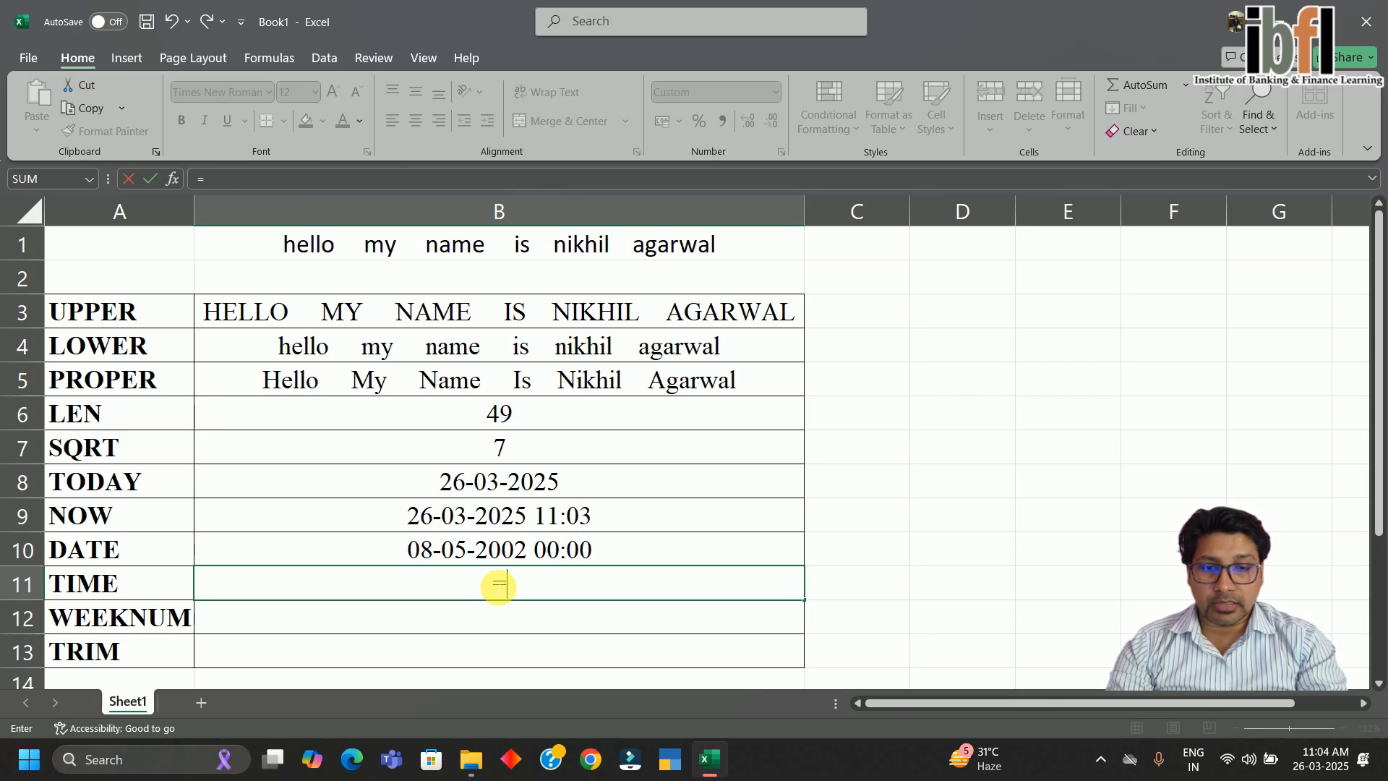
pyautogui.write('ti')
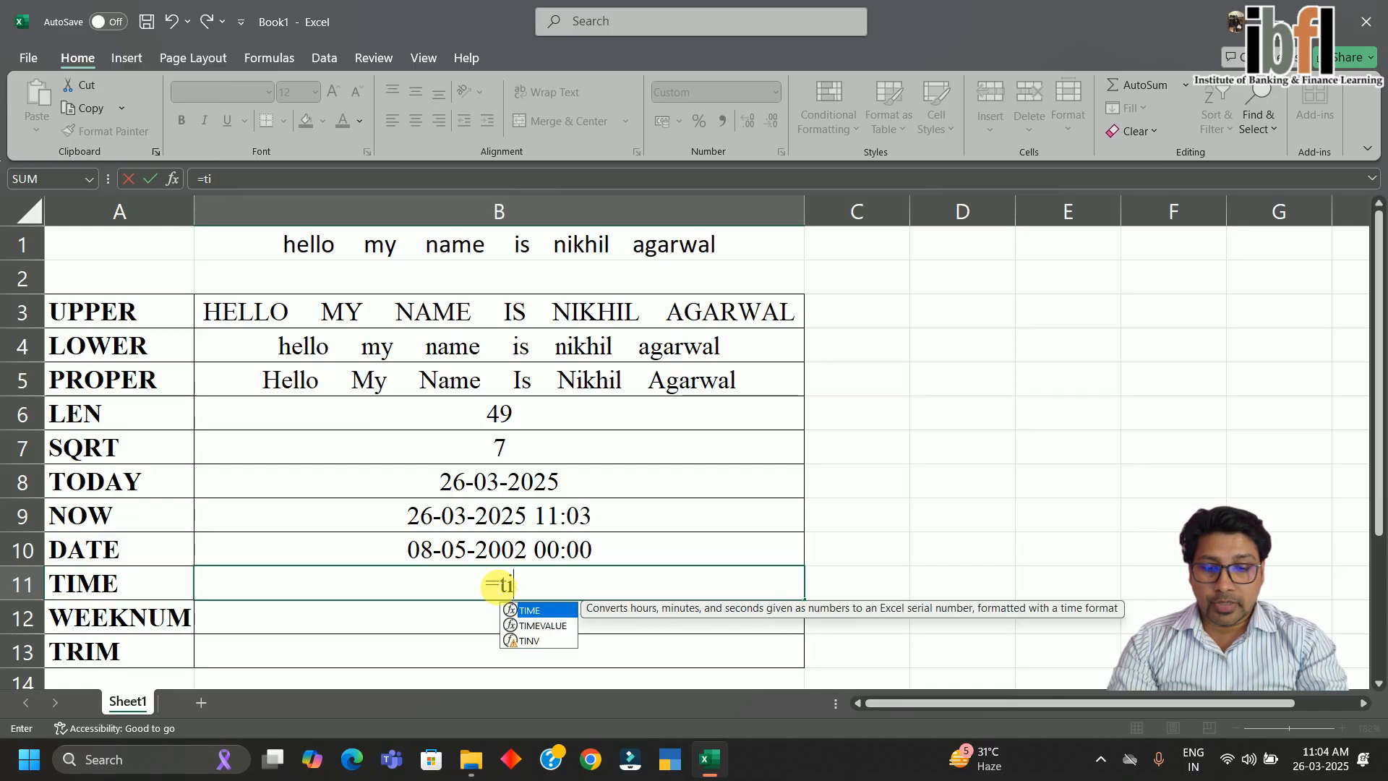
pyautogui.write('me')
pyautogui.press('Tab')
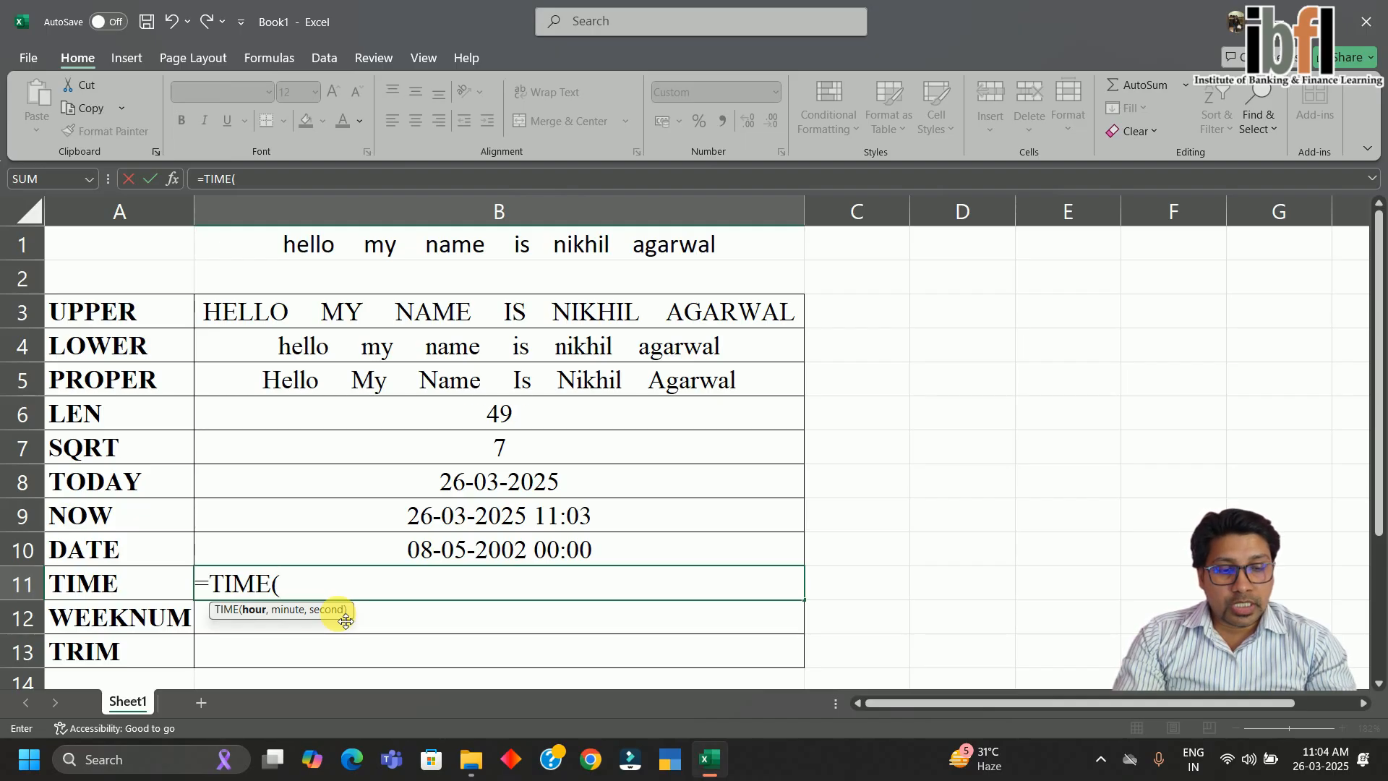
pyautogui.write('13')
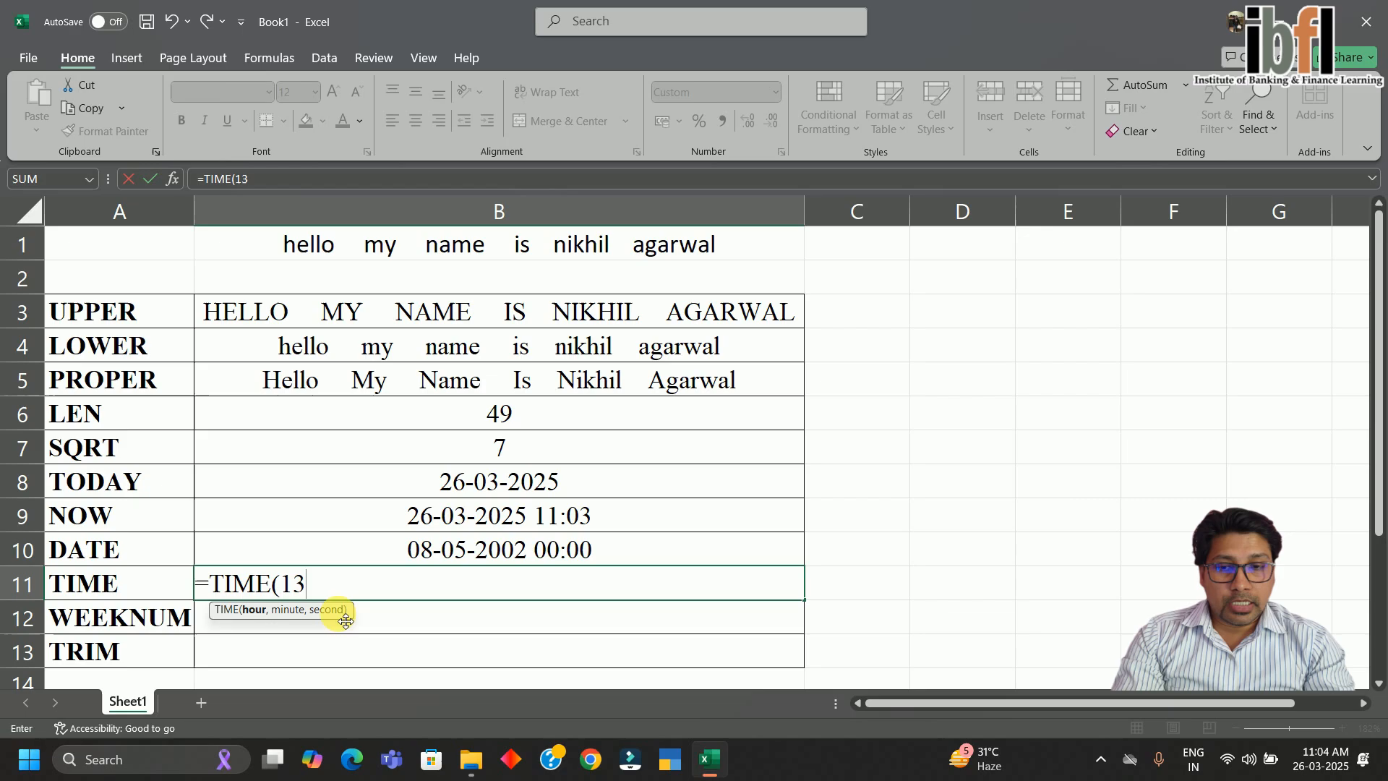
pyautogui.write(',')
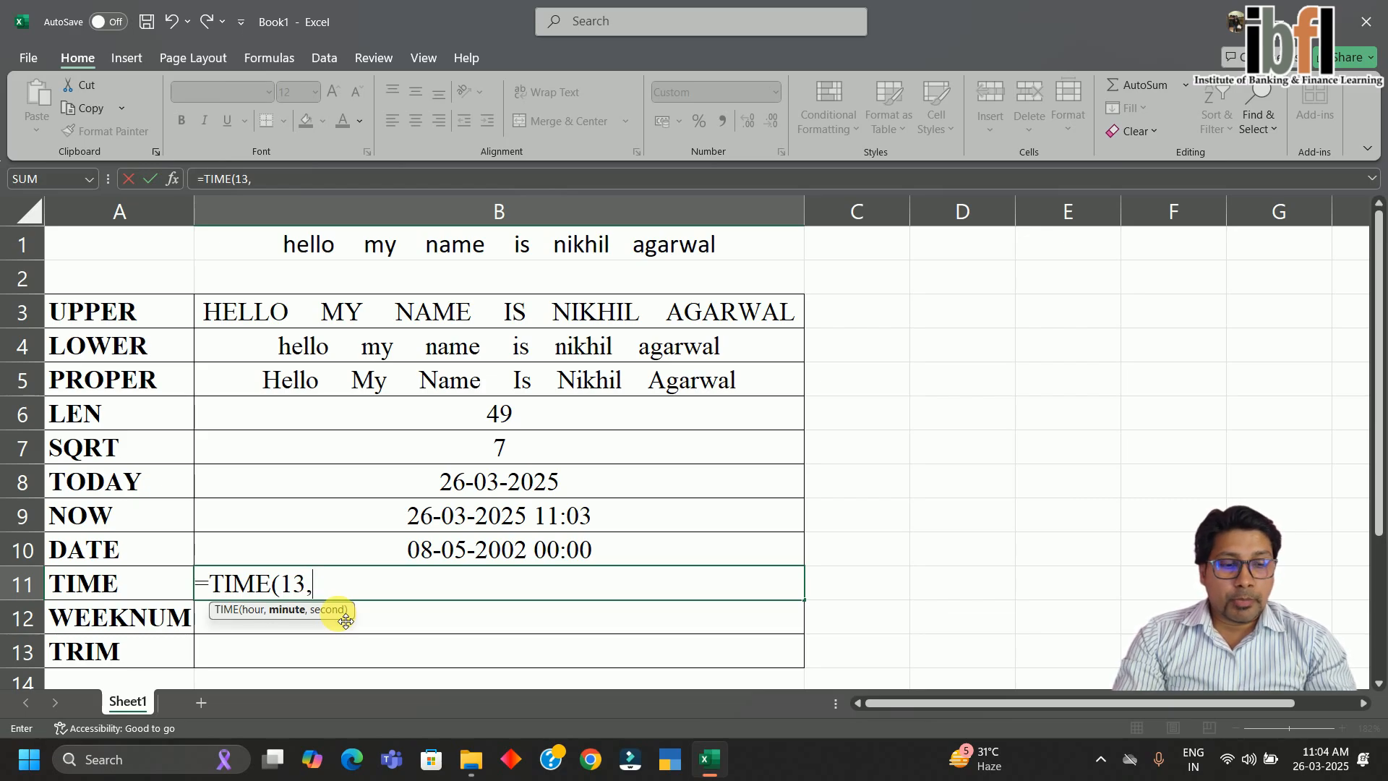
pyautogui.write('45,')
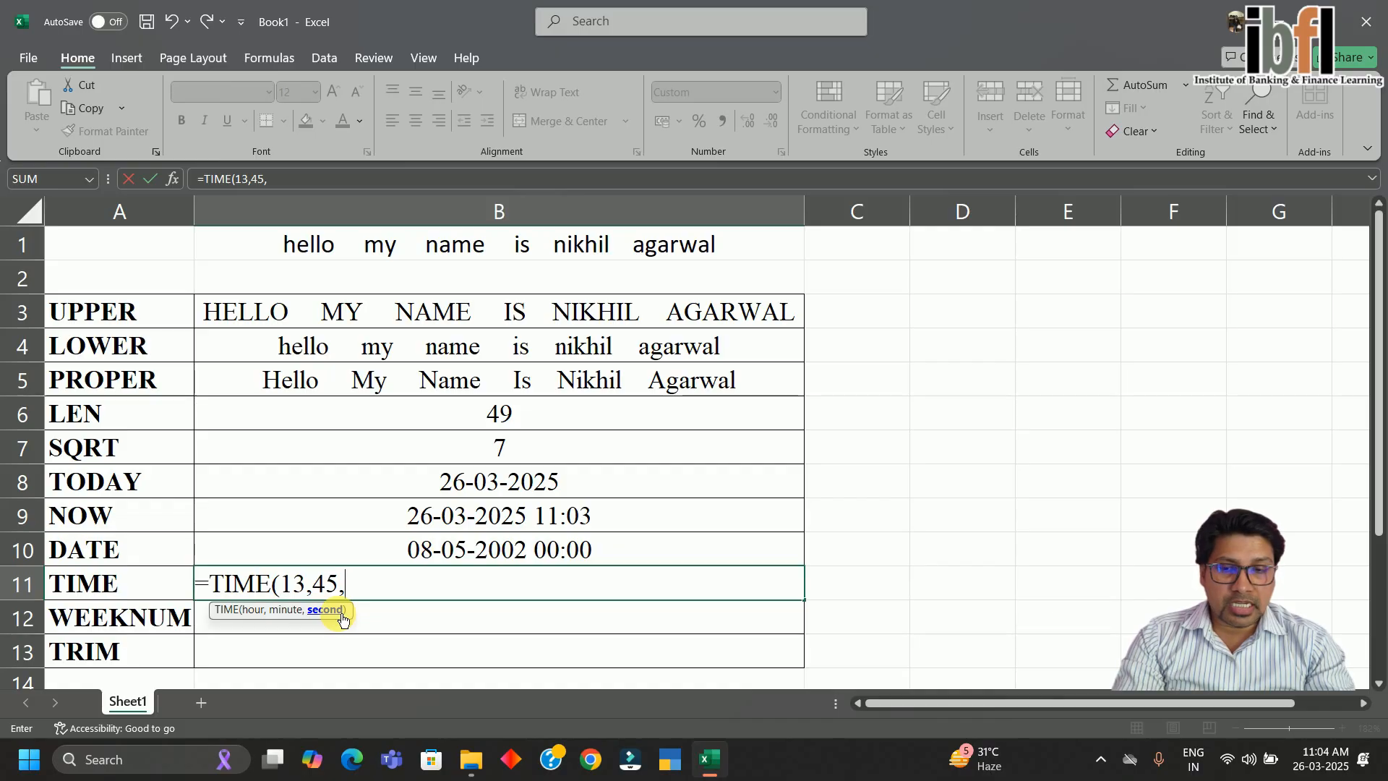
pyautogui.write('42')
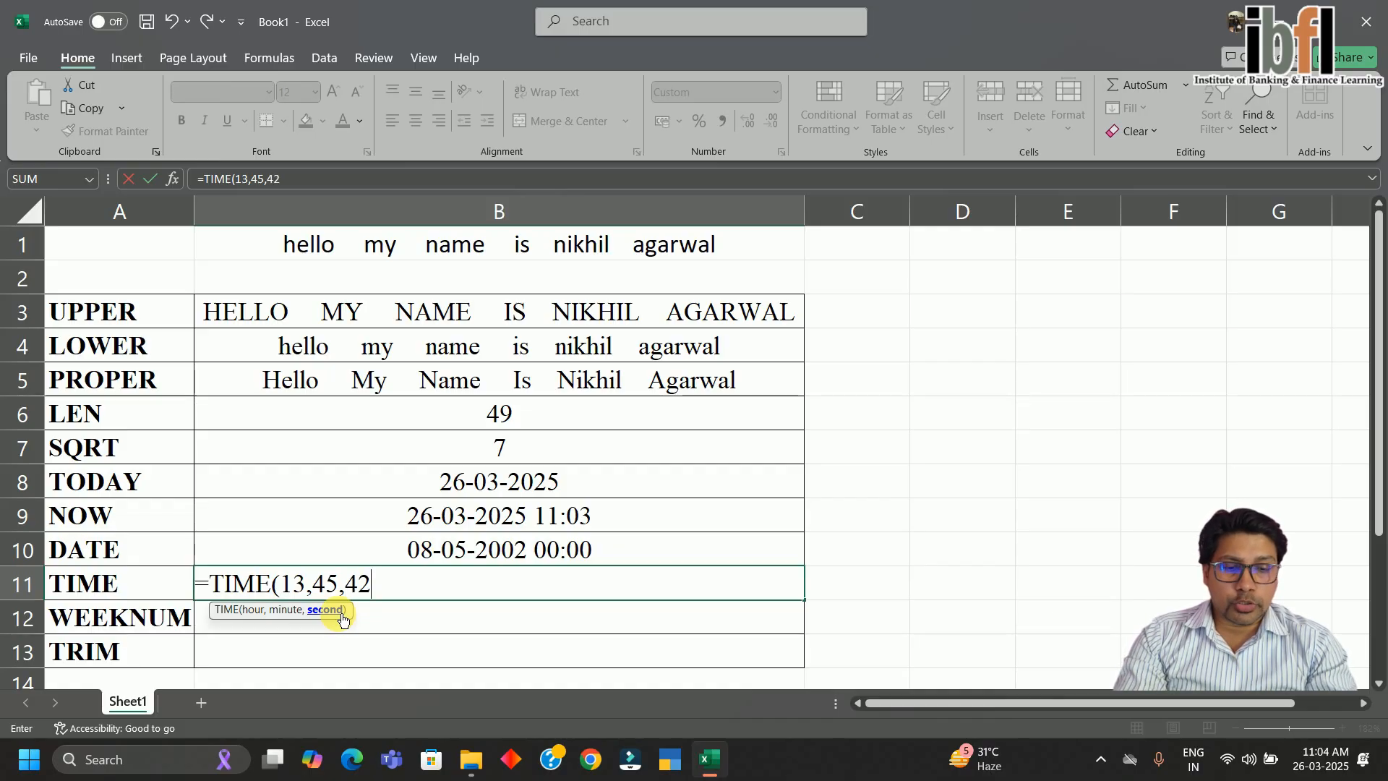
pyautogui.hotkey('ctrl', 'Return')
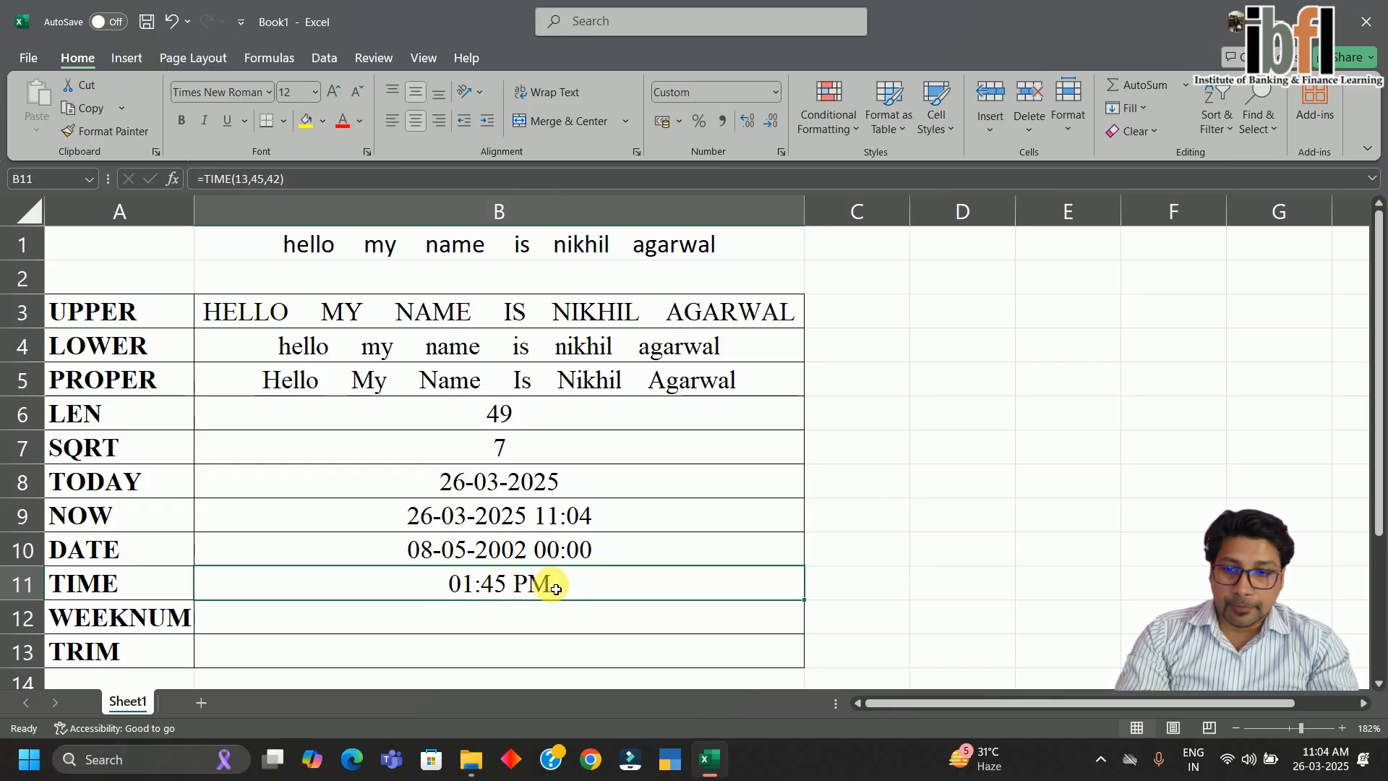
pyautogui.click(527, 616)
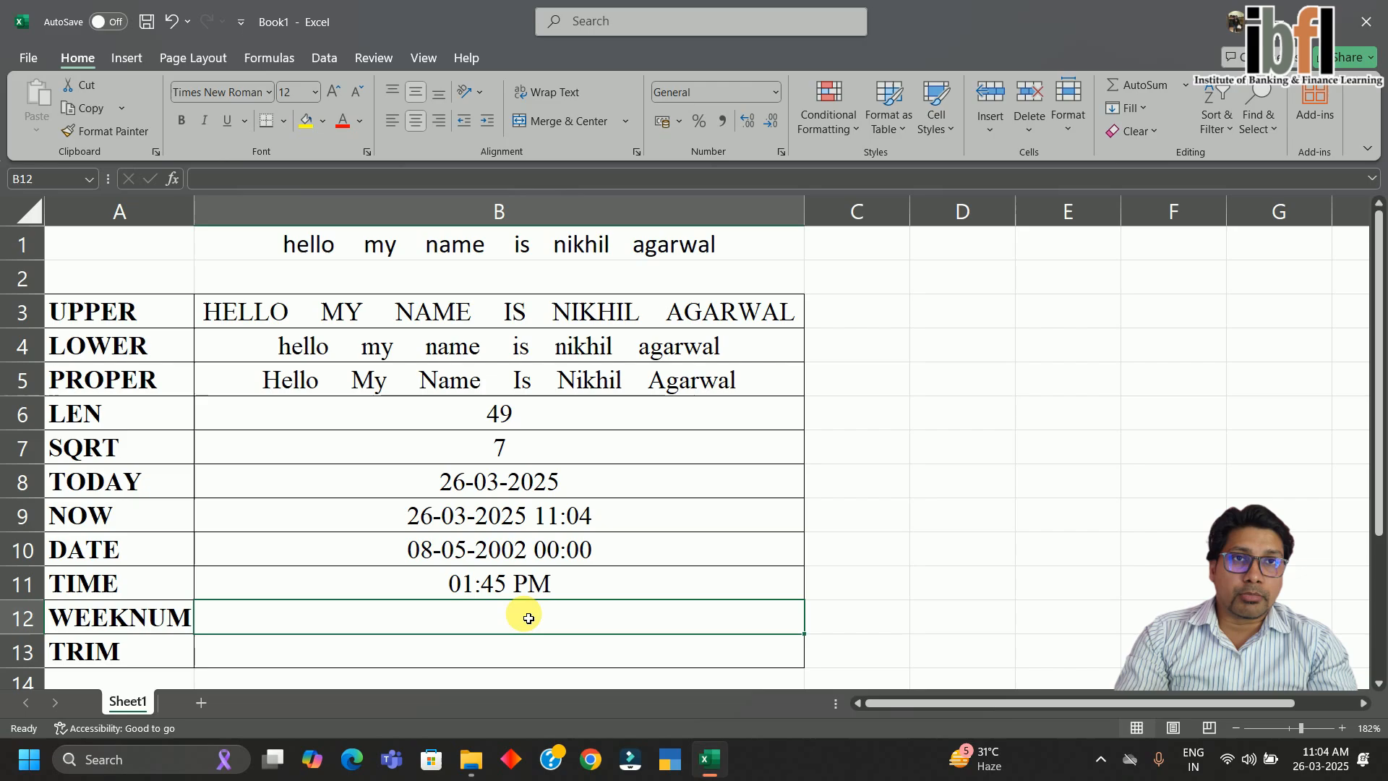
# Enter =WEEKNUM(B8) in B12 so it returns week 13 for today's date
pyautogui.write('=')
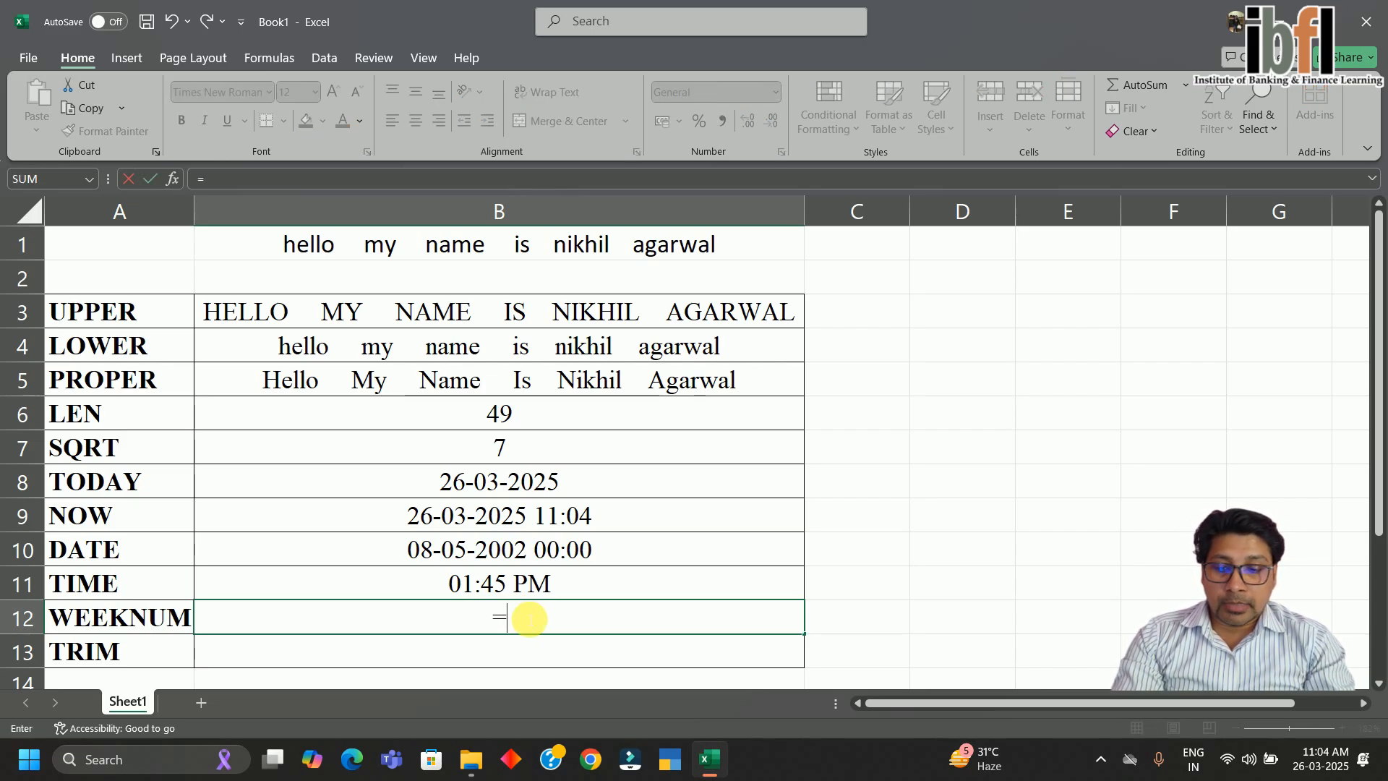
pyautogui.write('weeknum')
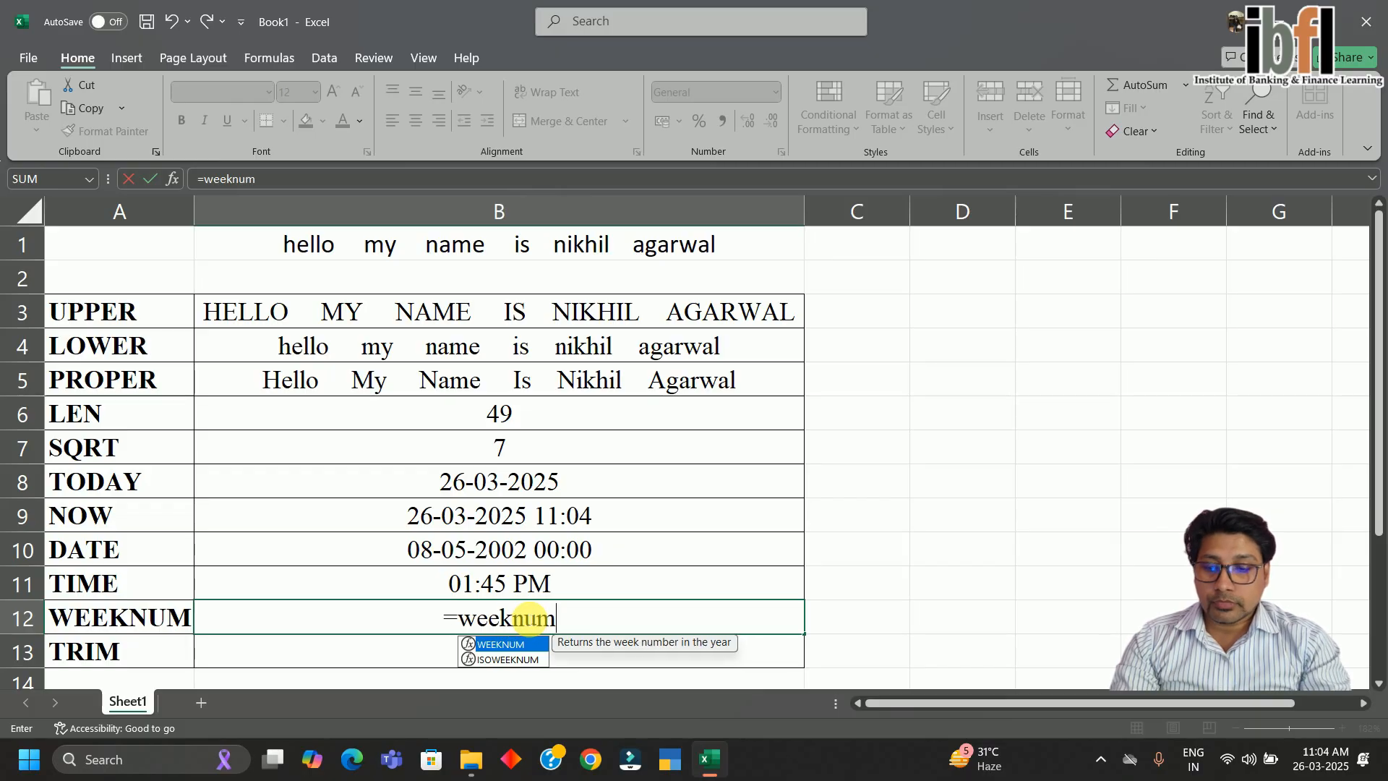
pyautogui.press('Tab')
pyautogui.press('Up')
pyautogui.press('Up')
pyautogui.press('Up')
pyautogui.press('Up')
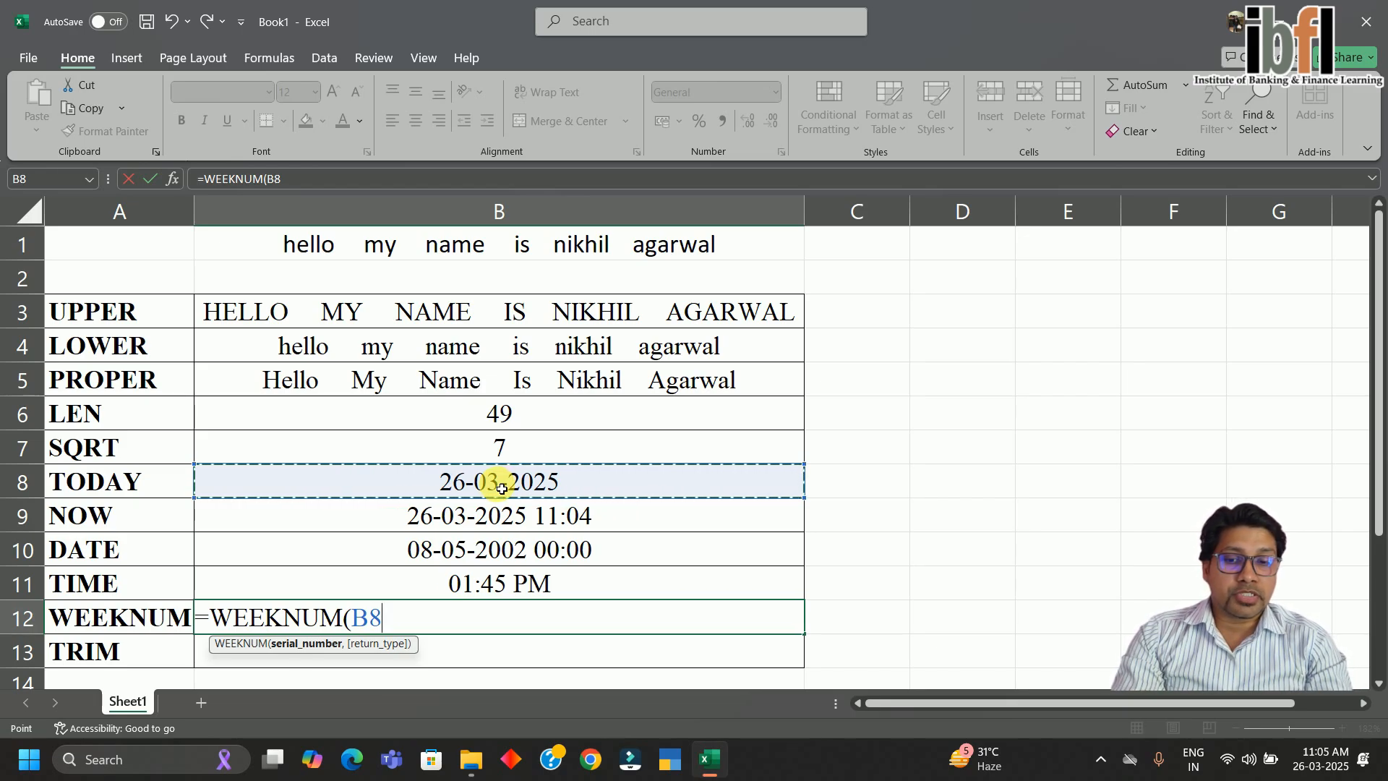
pyautogui.press('Return')
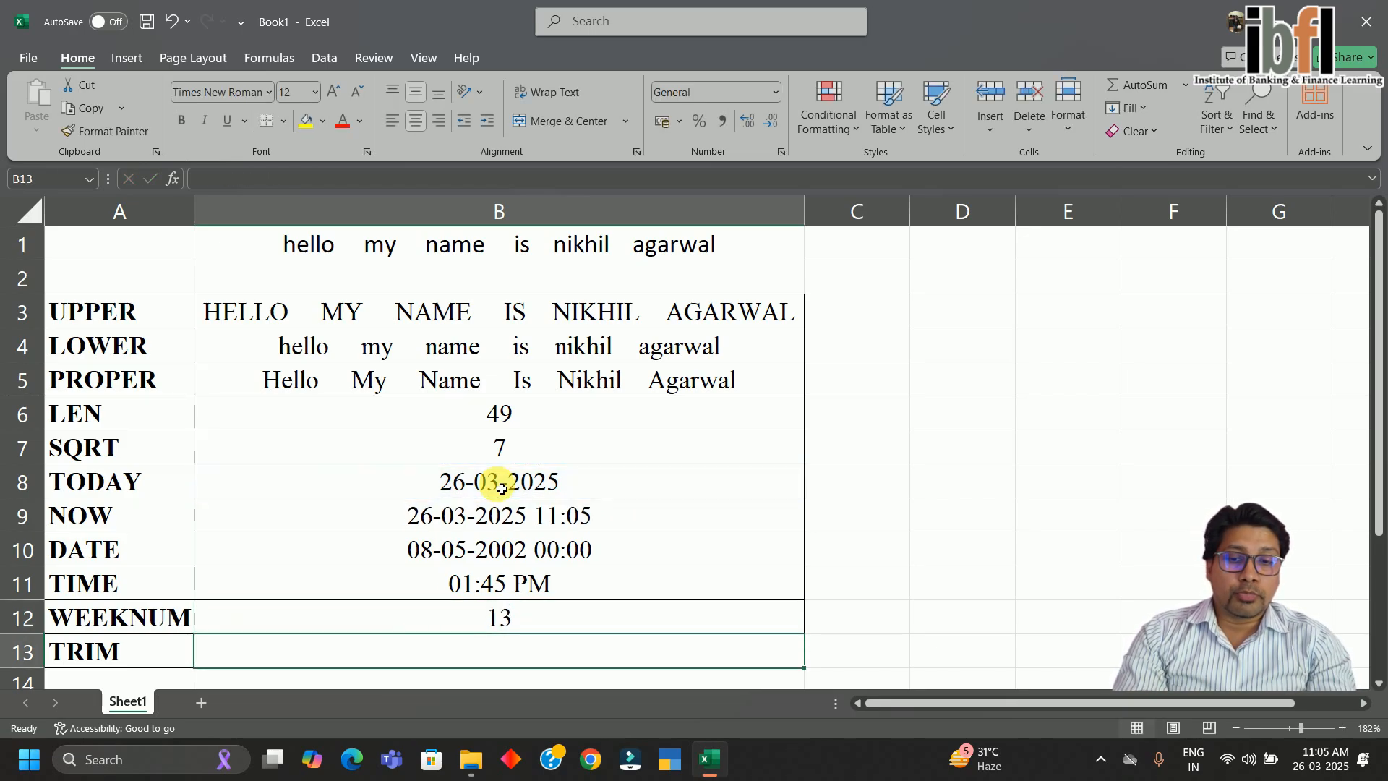
pyautogui.click(506, 627)
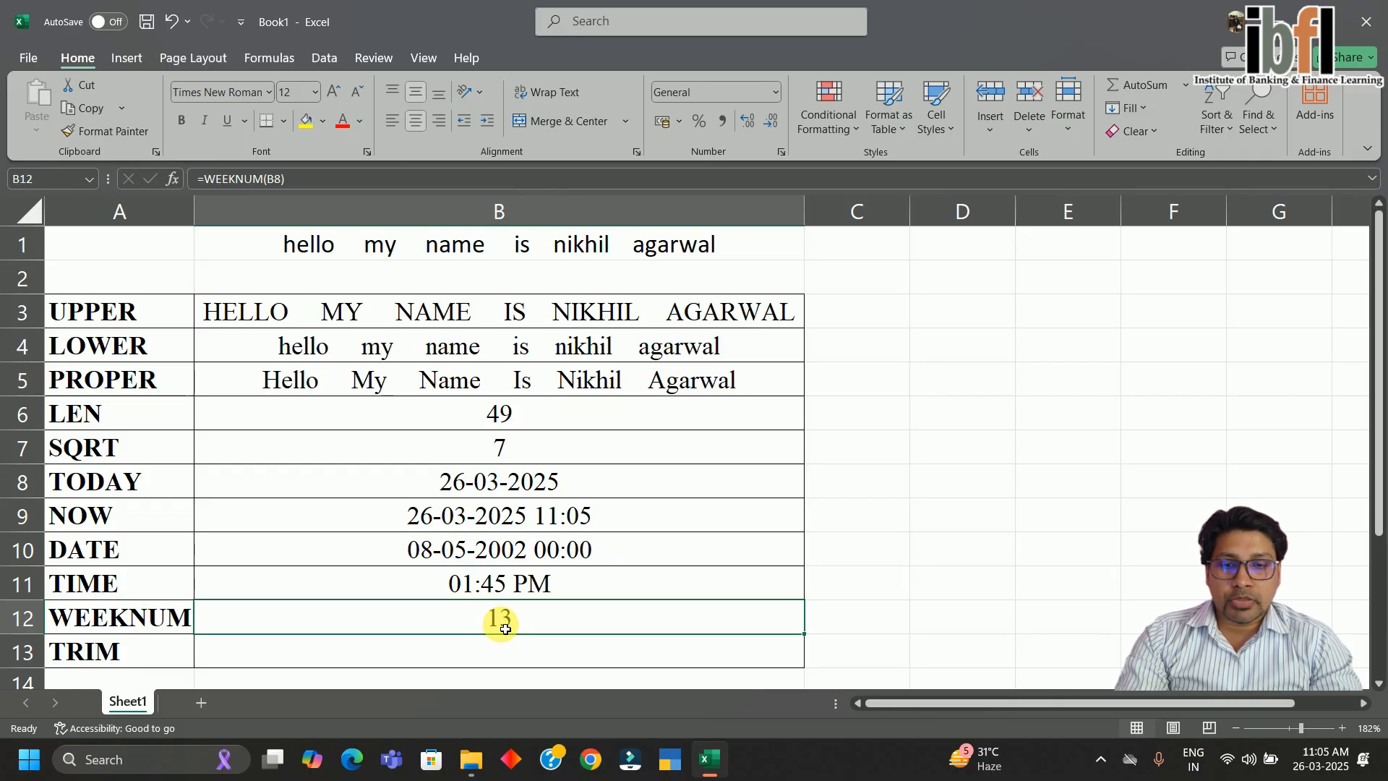
pyautogui.press('Down')
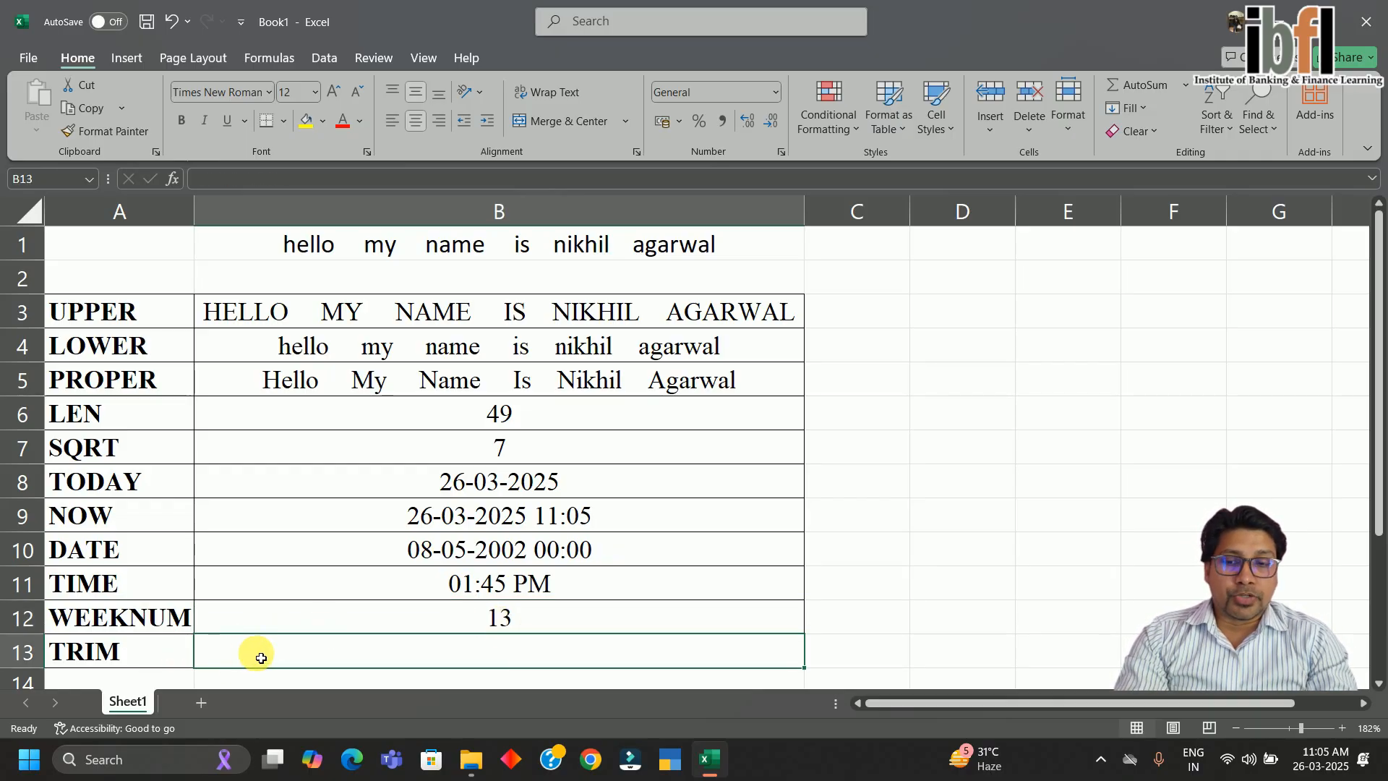
pyautogui.click(613, 381)
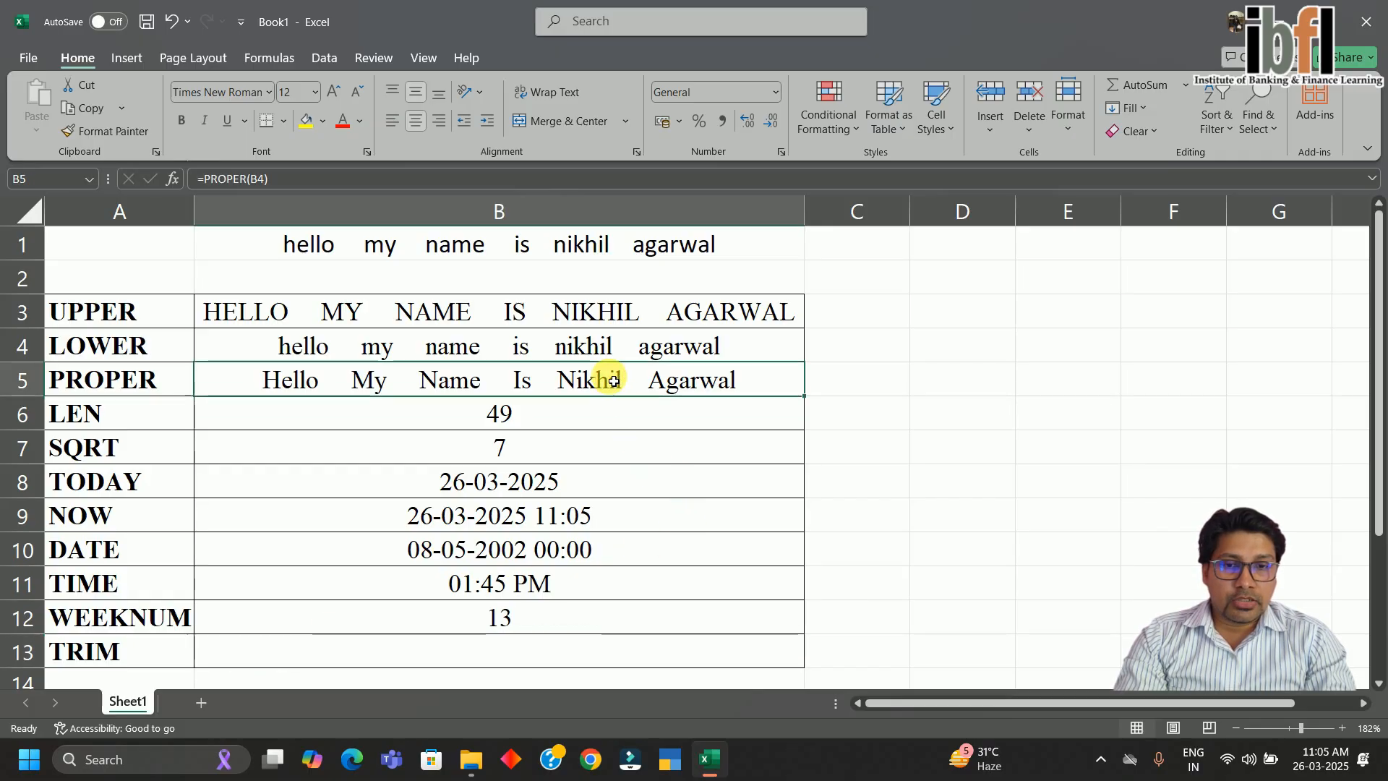
pyautogui.moveTo(613, 381)
pyautogui.mouseDown()
pyautogui.moveTo(610, 267)
pyautogui.moveTo(607, 378)
pyautogui.mouseUp()
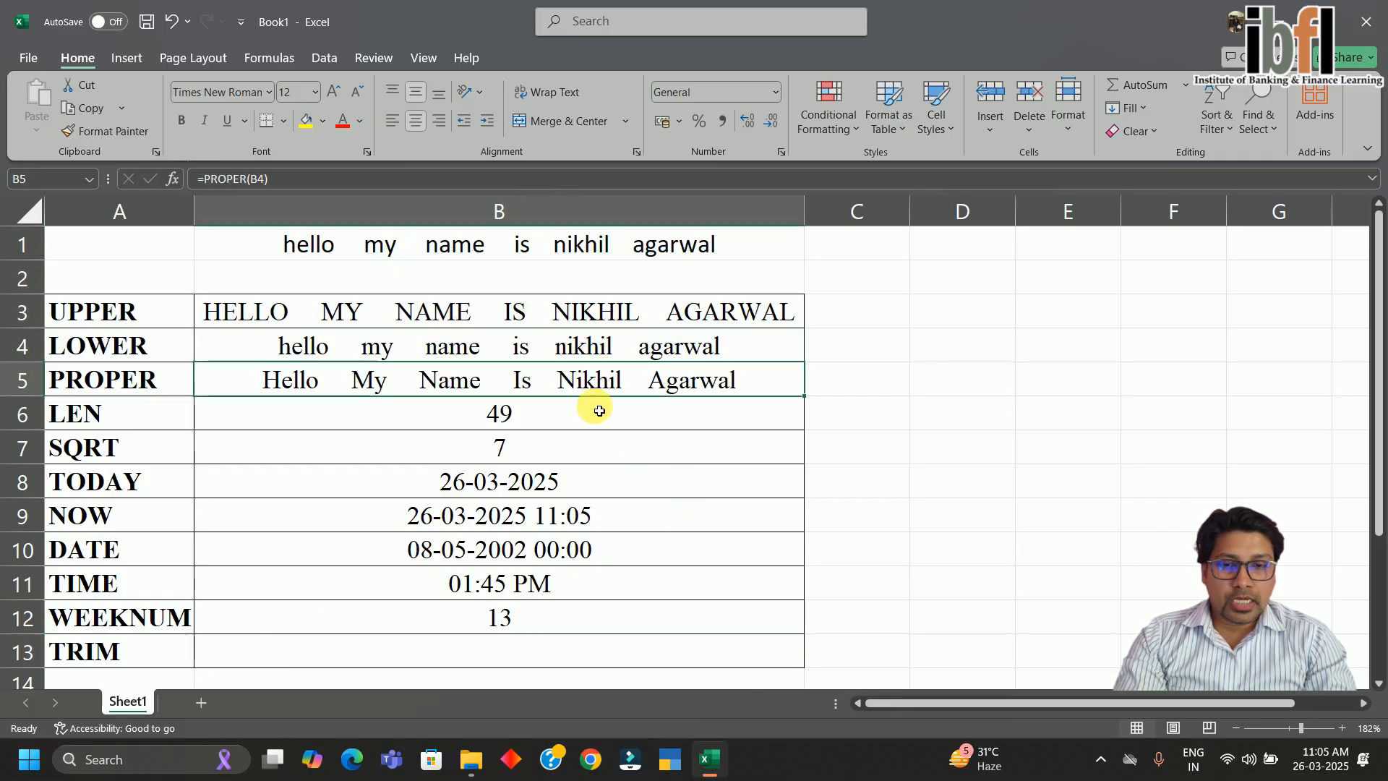
pyautogui.click(550, 654)
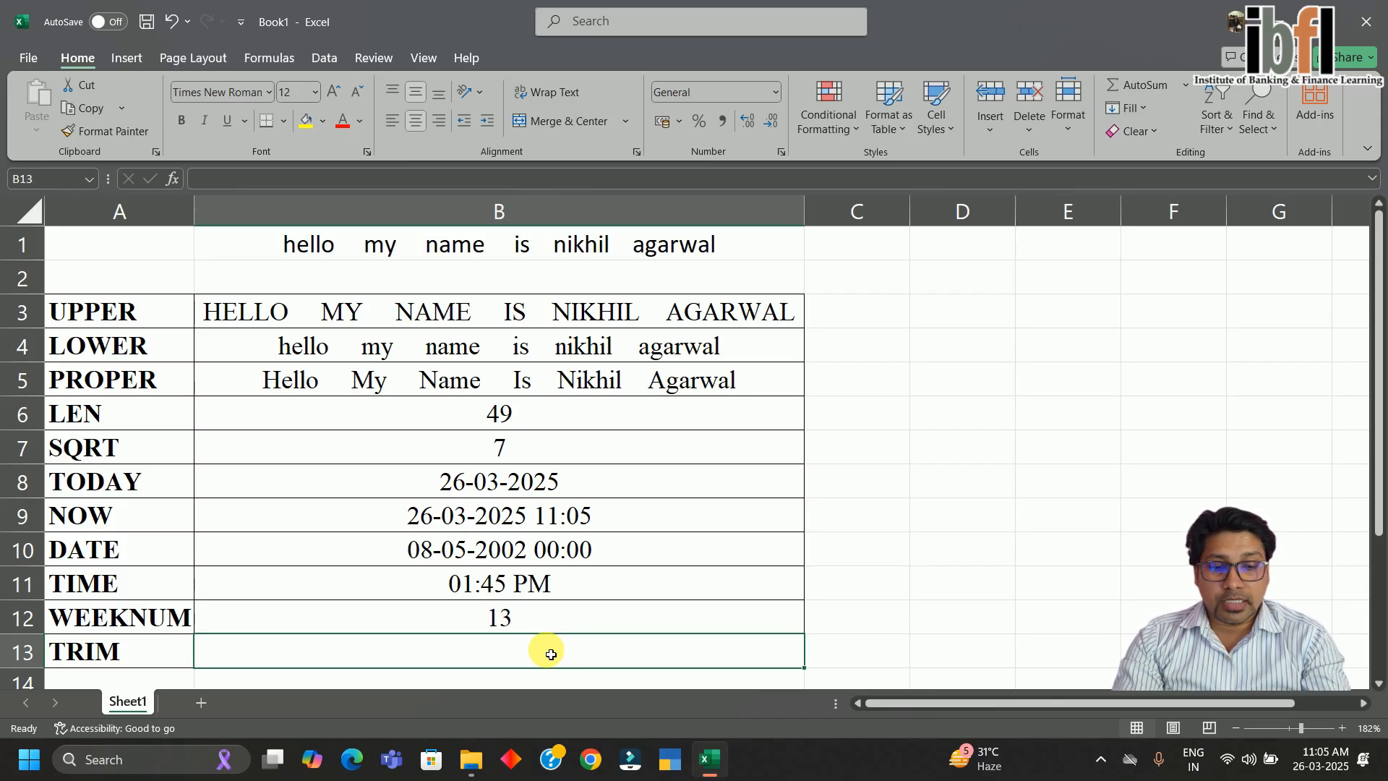
pyautogui.write('=trim')
pyautogui.press('Tab')
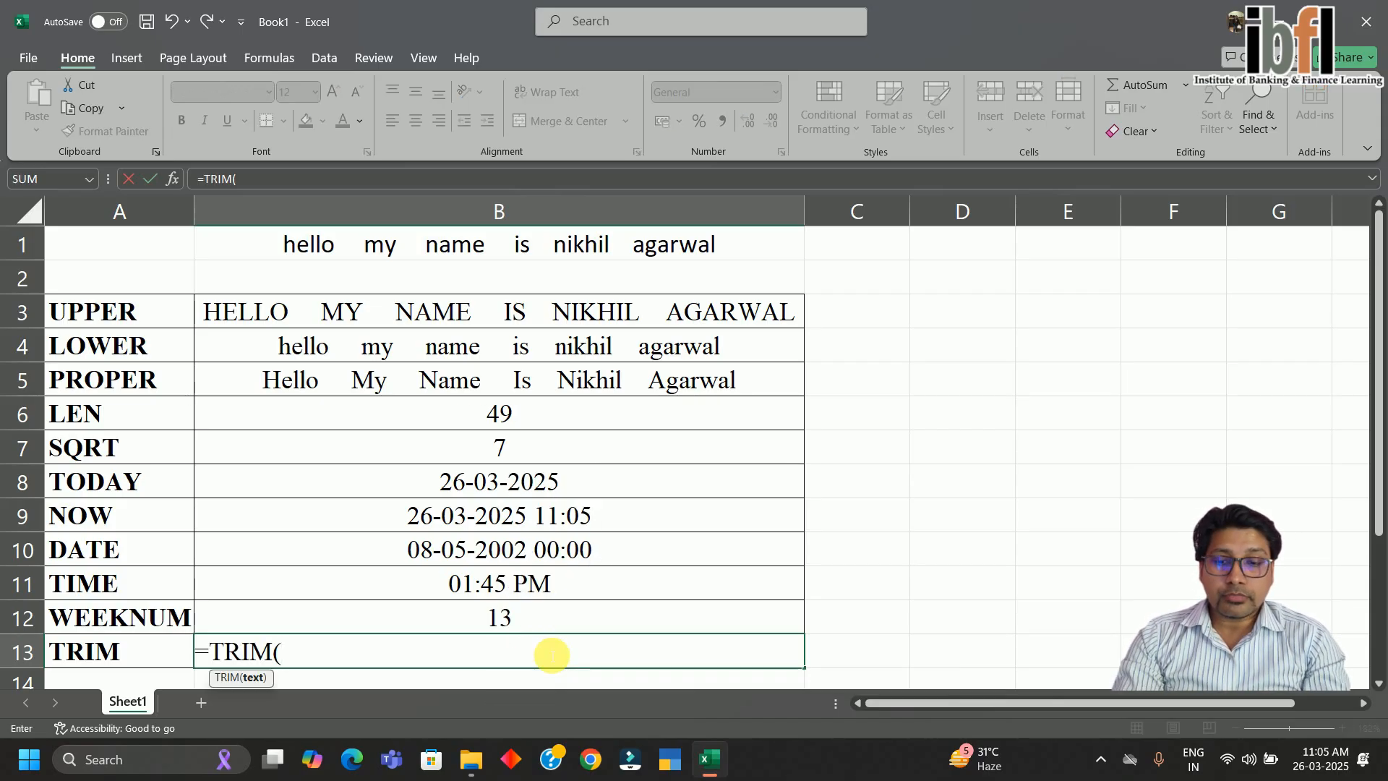
pyautogui.press('Up')
pyautogui.press('Up')
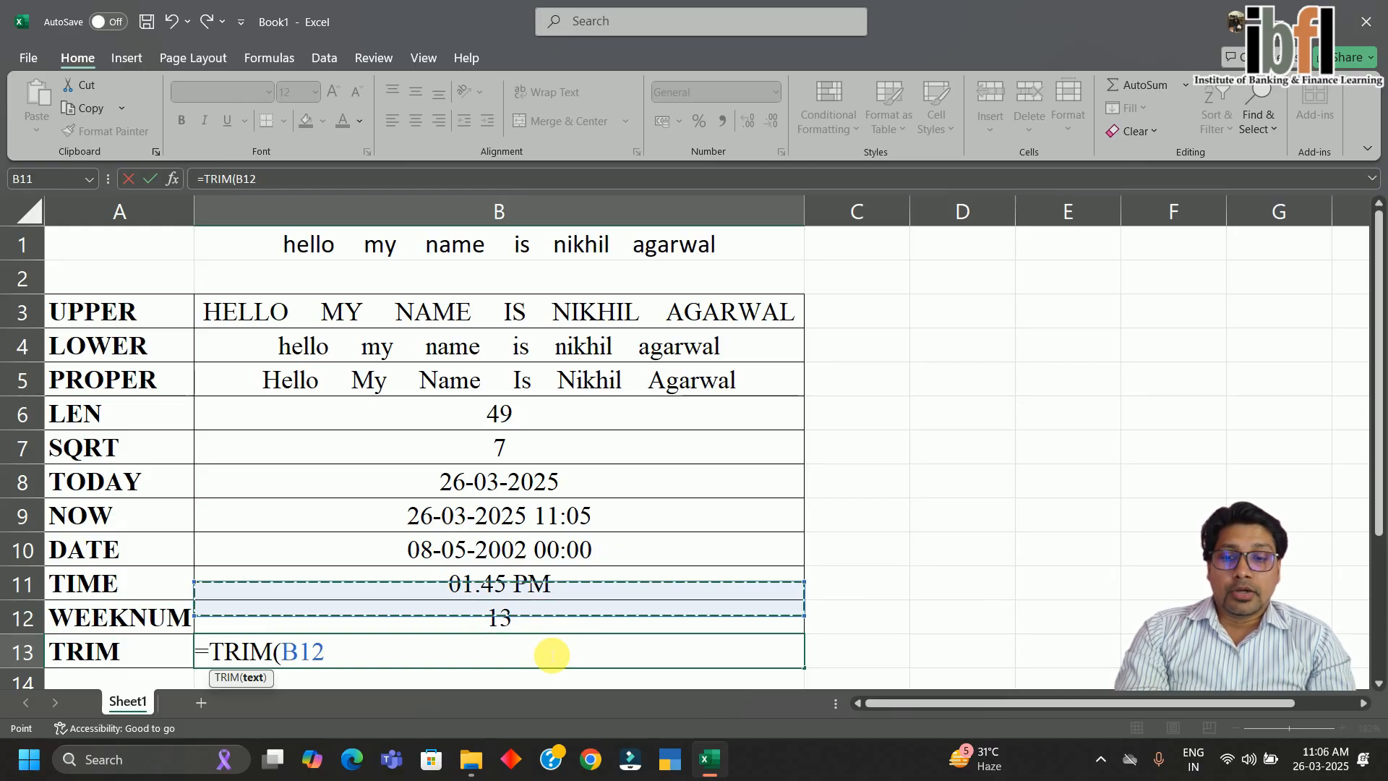
pyautogui.press('Up')
pyautogui.press('Up')
pyautogui.press('Up')
pyautogui.press('Up')
pyautogui.press('Up')
pyautogui.press('Up')
pyautogui.press('Up')
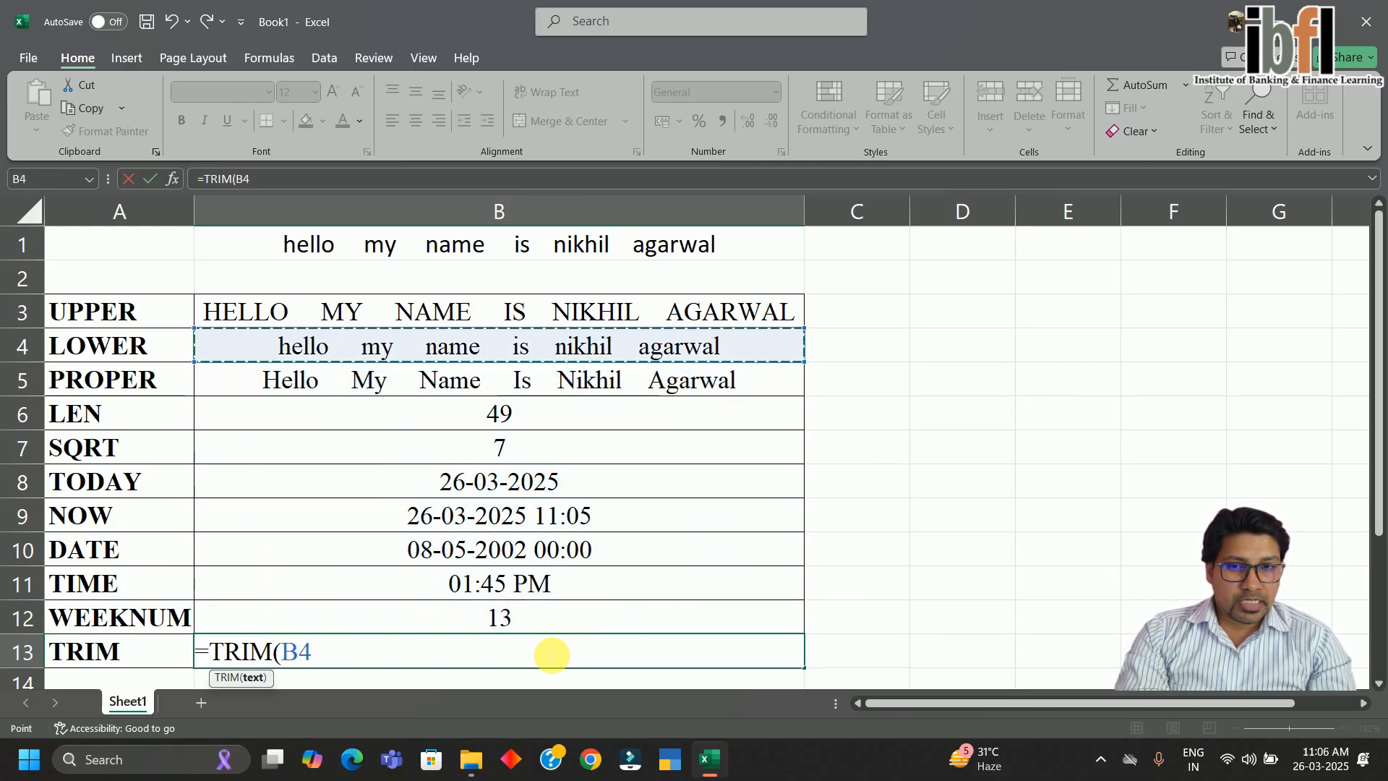
pyautogui.press('Up')
pyautogui.press('Up')
pyautogui.press('Up')
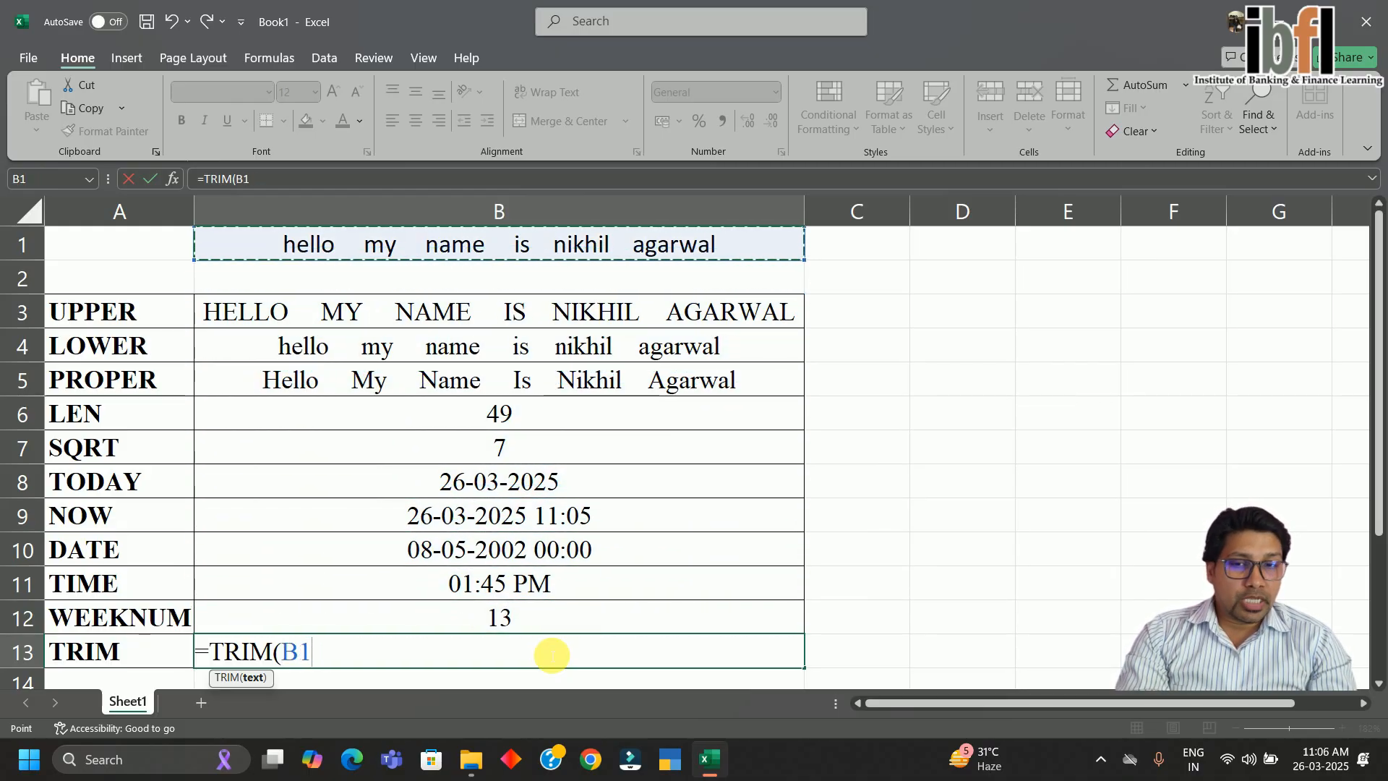
pyautogui.press('Down')
pyautogui.press('Down')
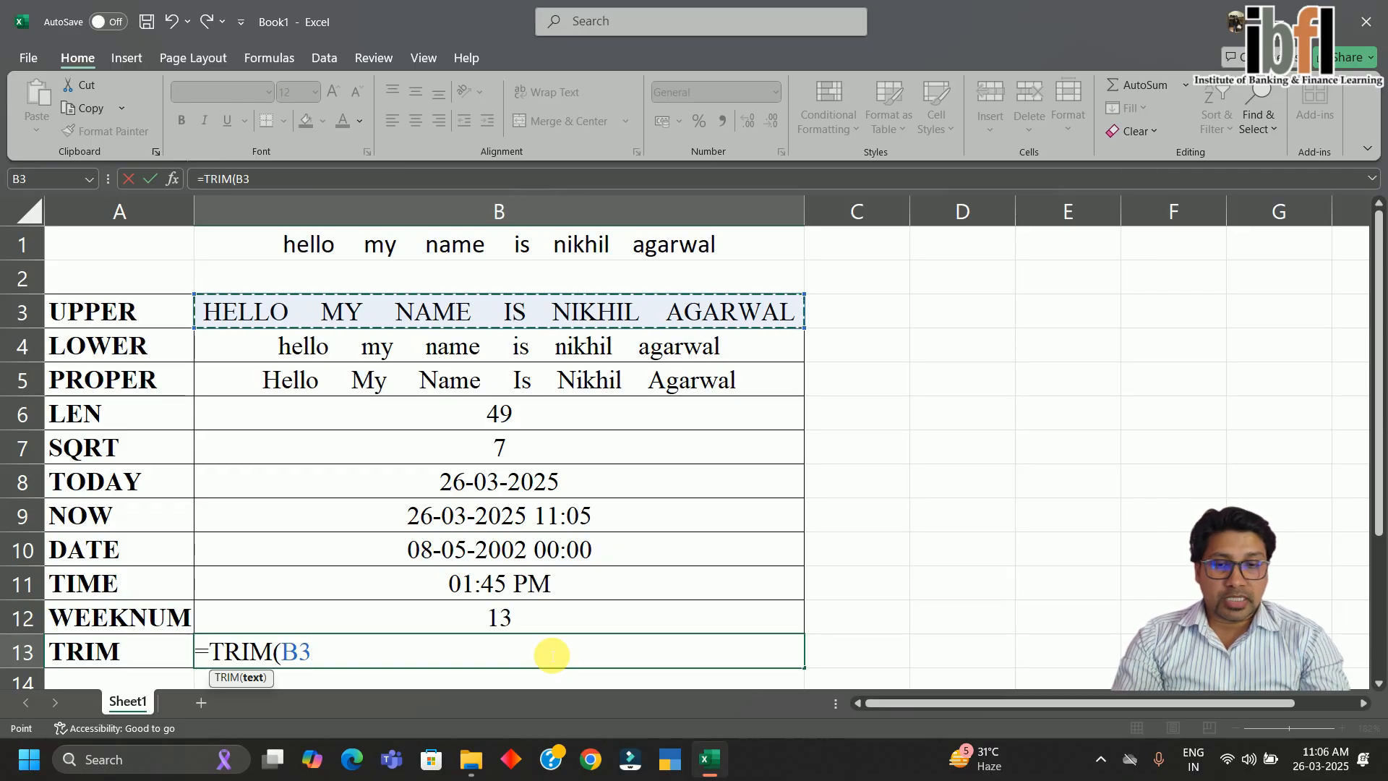
pyautogui.press('Return')
pyautogui.press('Up')
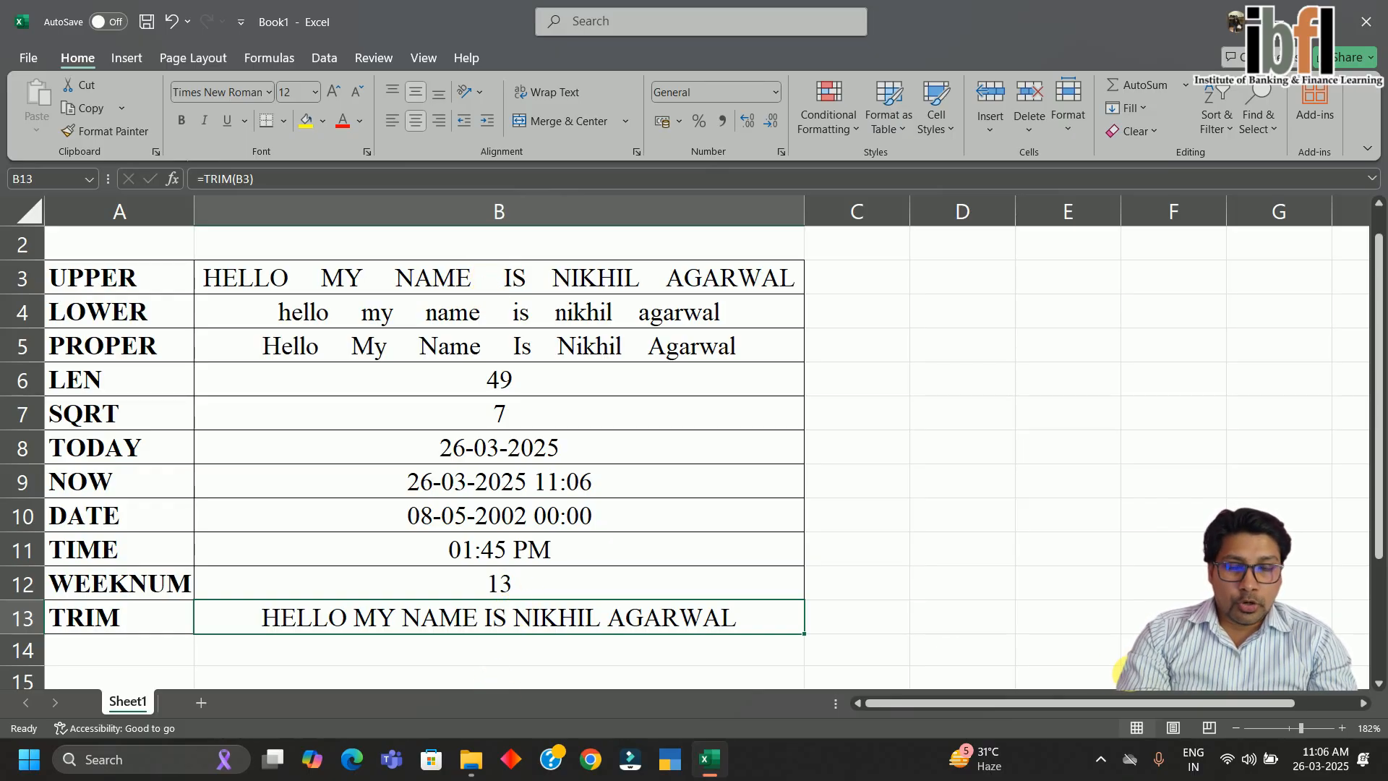
# Enter =LEN(B13) in C13, returning 31 characters for the trimmed sentence
pyautogui.press('Up')
pyautogui.press('Up')
pyautogui.press('Up')
pyautogui.press('Up')
pyautogui.press('Up')
pyautogui.press('Up')
pyautogui.press('Up')
pyautogui.press('Up')
pyautogui.press('Up')
pyautogui.press('Up')
pyautogui.press('Up')
pyautogui.press('Up')
pyautogui.press('Down')
pyautogui.press('Down')
pyautogui.press('Down')
pyautogui.press('Down')
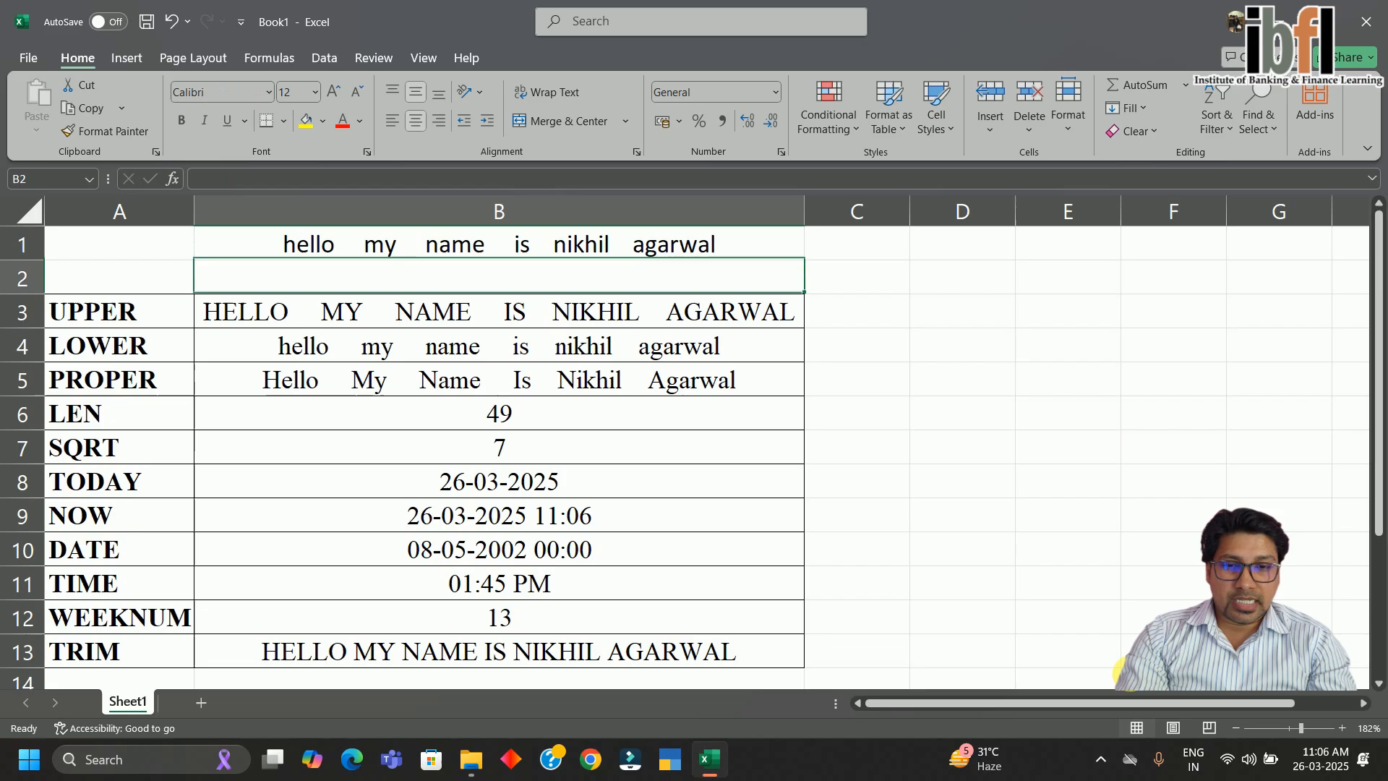
pyautogui.press('Down')
pyautogui.press('Up')
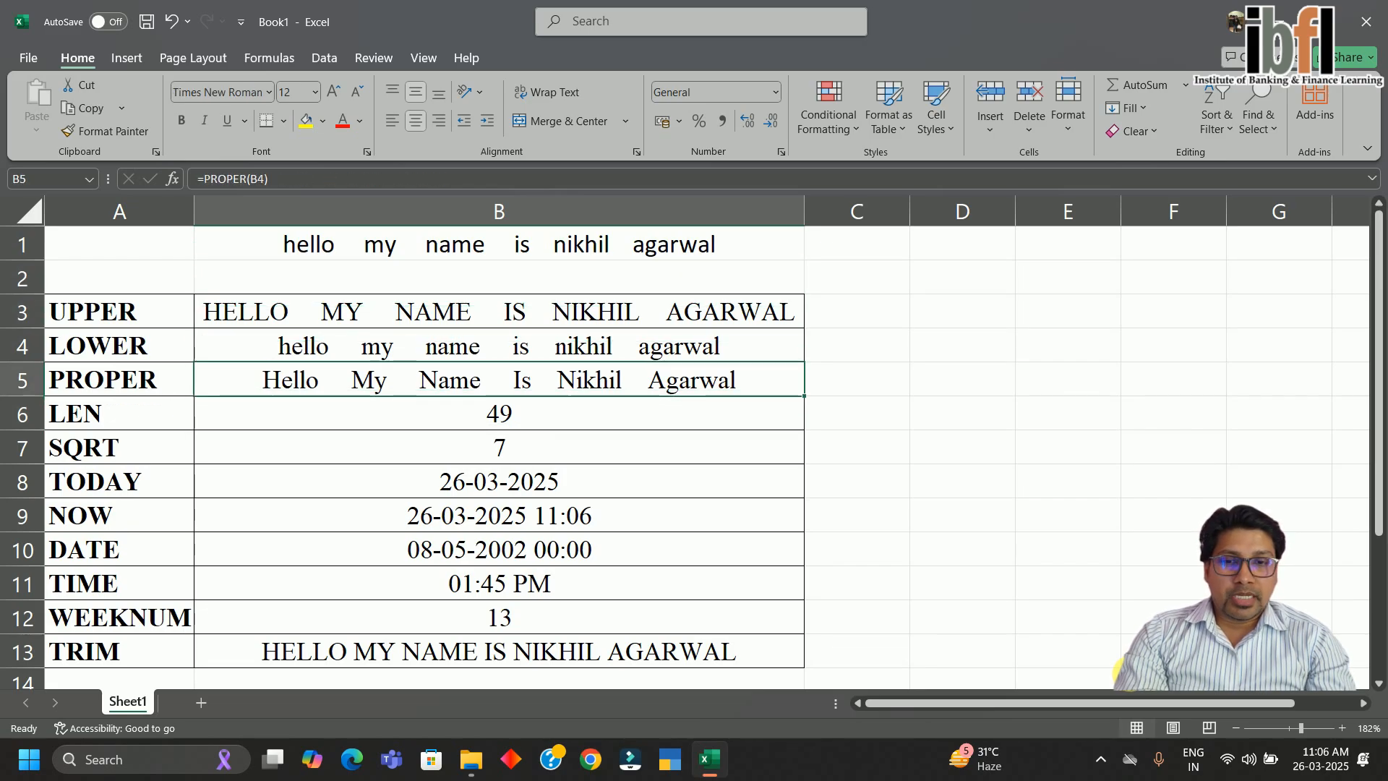
pyautogui.press('Down')
pyautogui.press('Left')
pyautogui.press('Right')
pyautogui.press('Right')
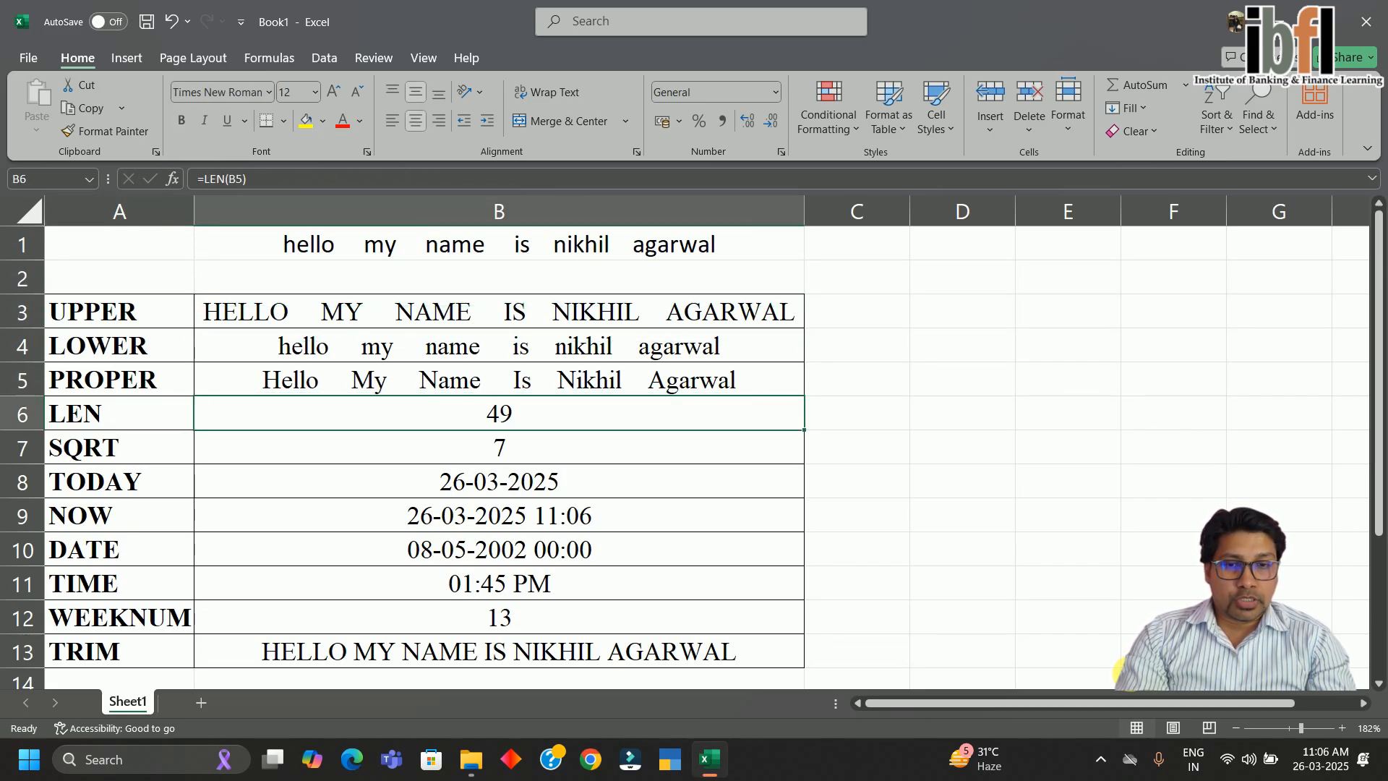
pyautogui.press('Down')
pyautogui.press('Down')
pyautogui.press('Down')
pyautogui.press('Down')
pyautogui.press('Down')
pyautogui.press('Down')
pyautogui.press('Down')
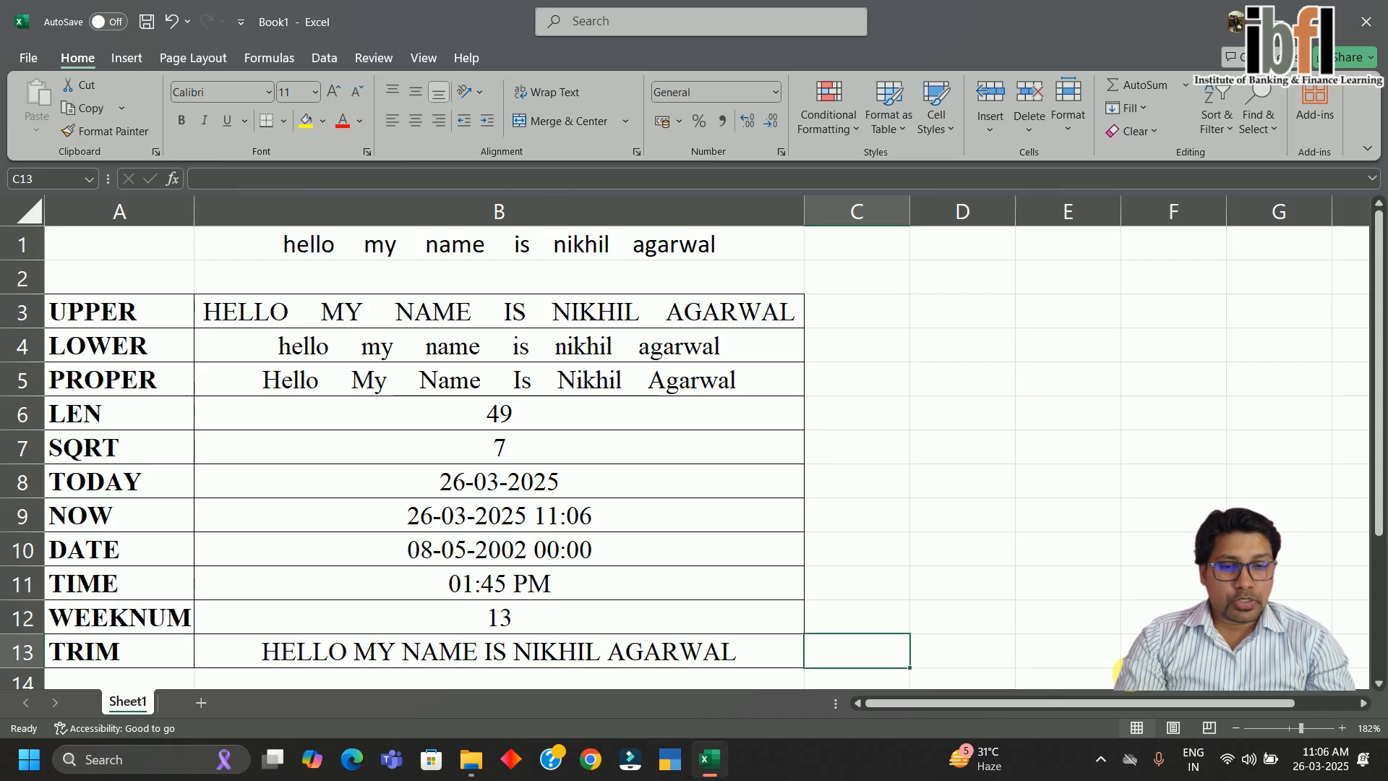
pyautogui.write('=len')
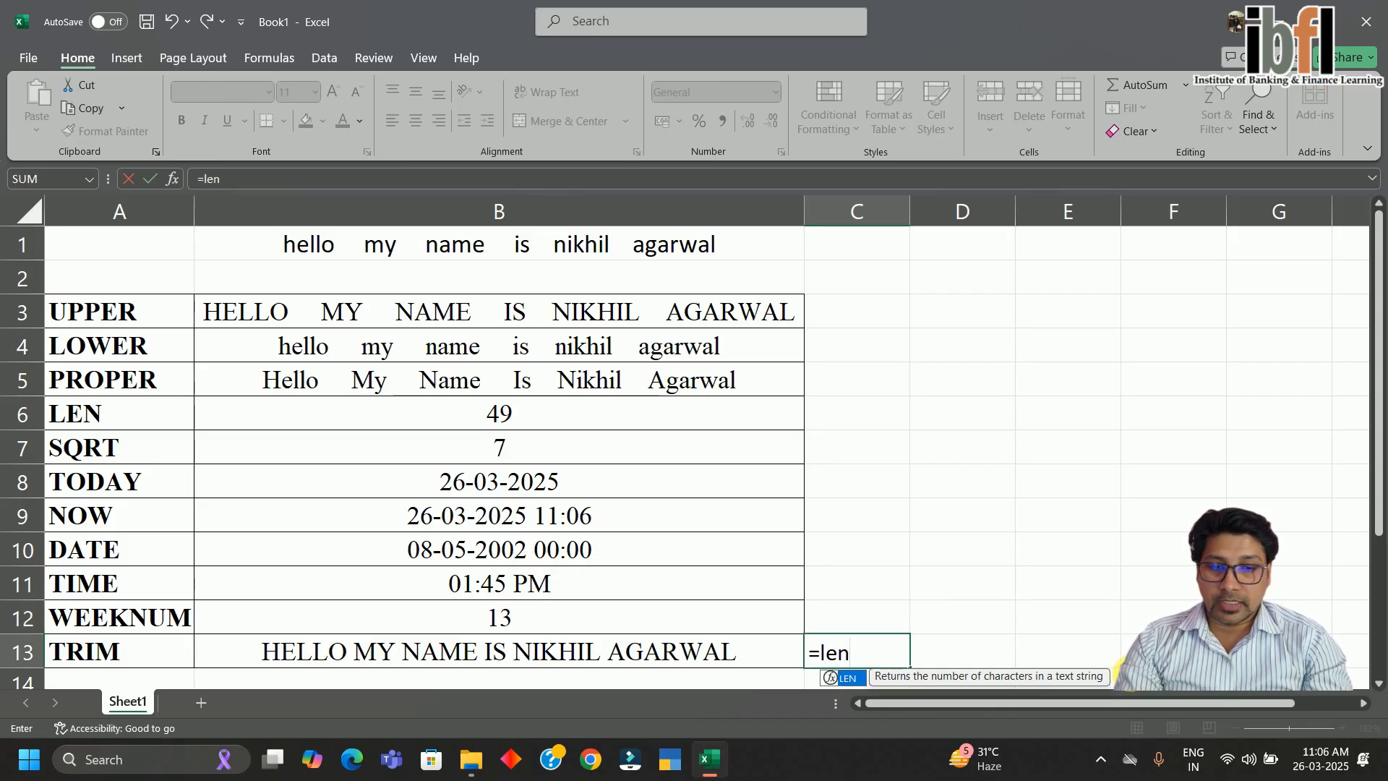
pyautogui.write('(')
pyautogui.press('Left')
pyautogui.press('Return')
pyautogui.press('Up')
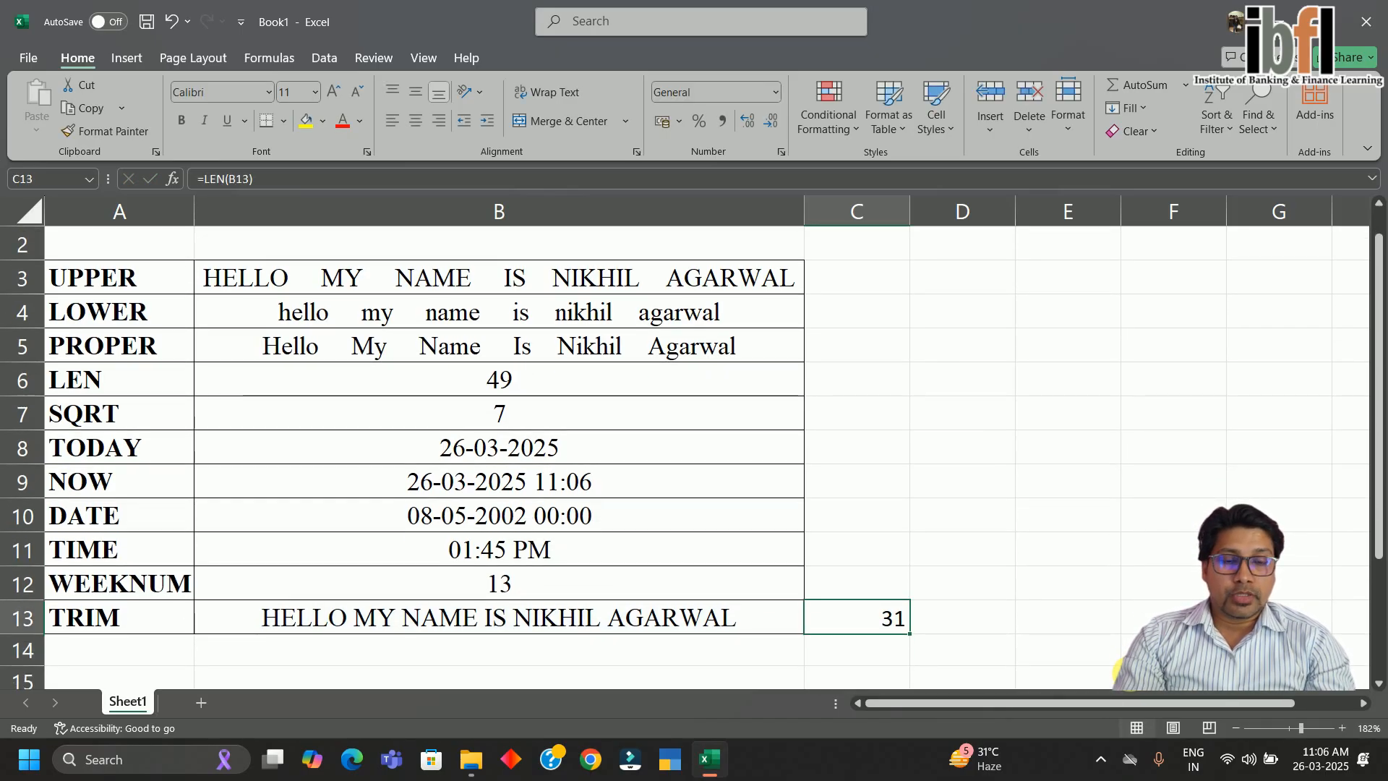
# Review the column B formulas from TRIM back up to UPPER
pyautogui.press('Left')
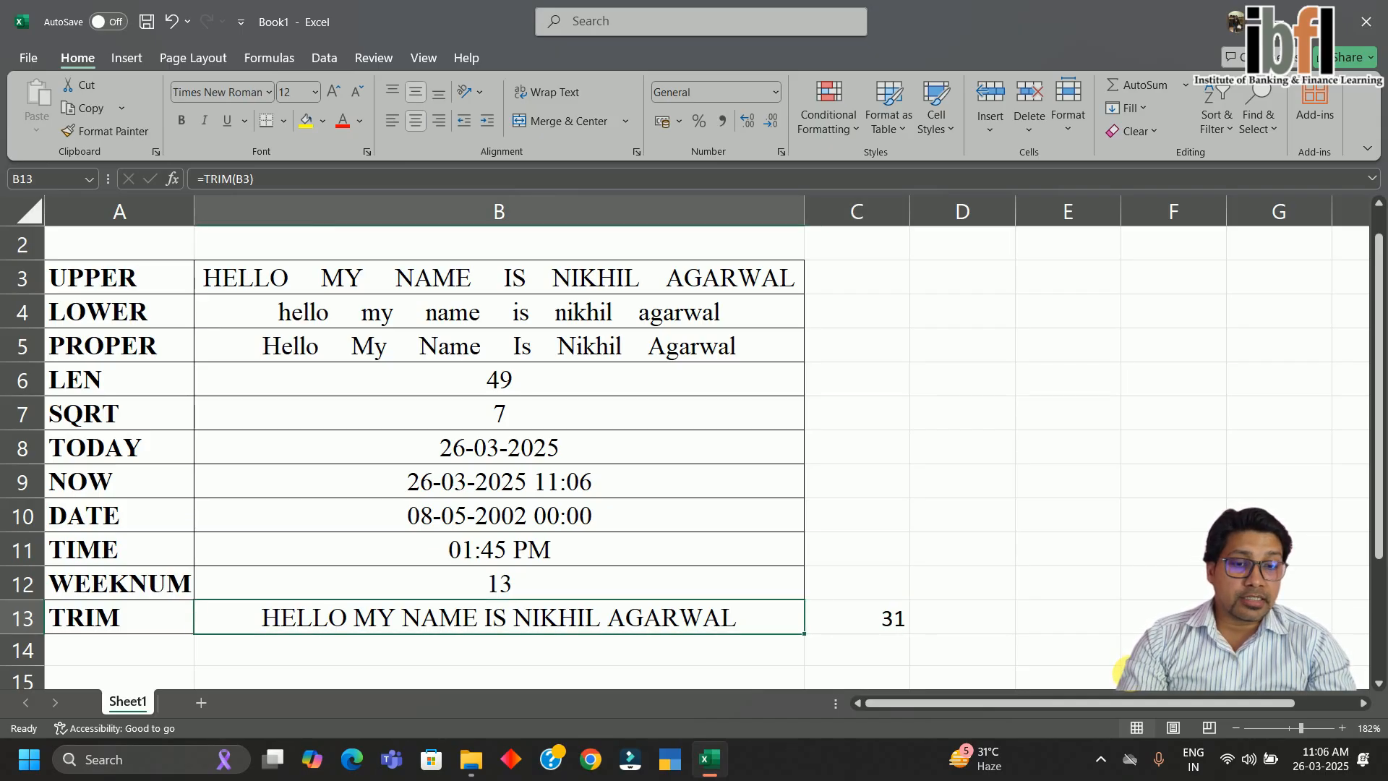
pyautogui.press('Right')
pyautogui.press('Up')
pyautogui.press('Up')
pyautogui.press('Up')
pyautogui.press('Up')
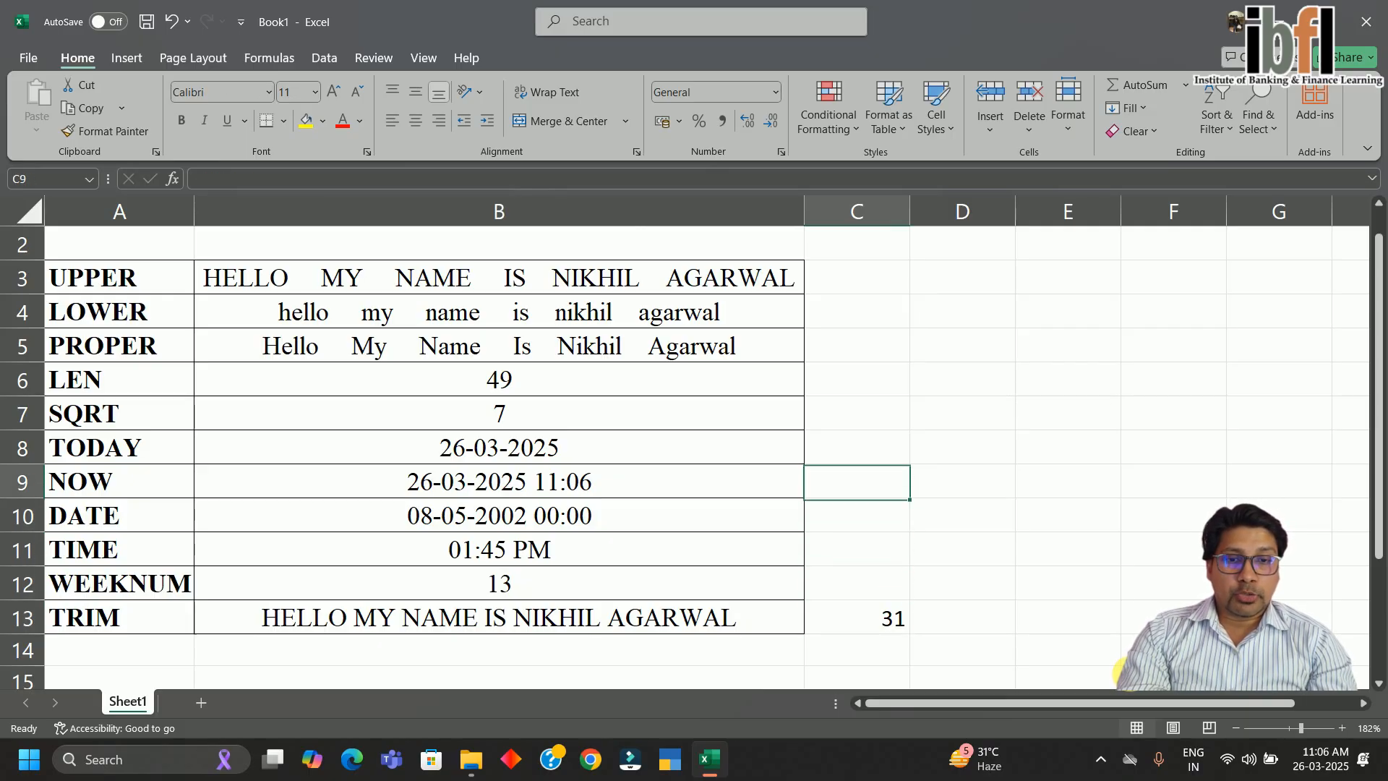
pyautogui.press('Up')
pyautogui.press('Up')
pyautogui.press('Up')
pyautogui.press('Left')
pyautogui.press('Up')
pyautogui.press('Up')
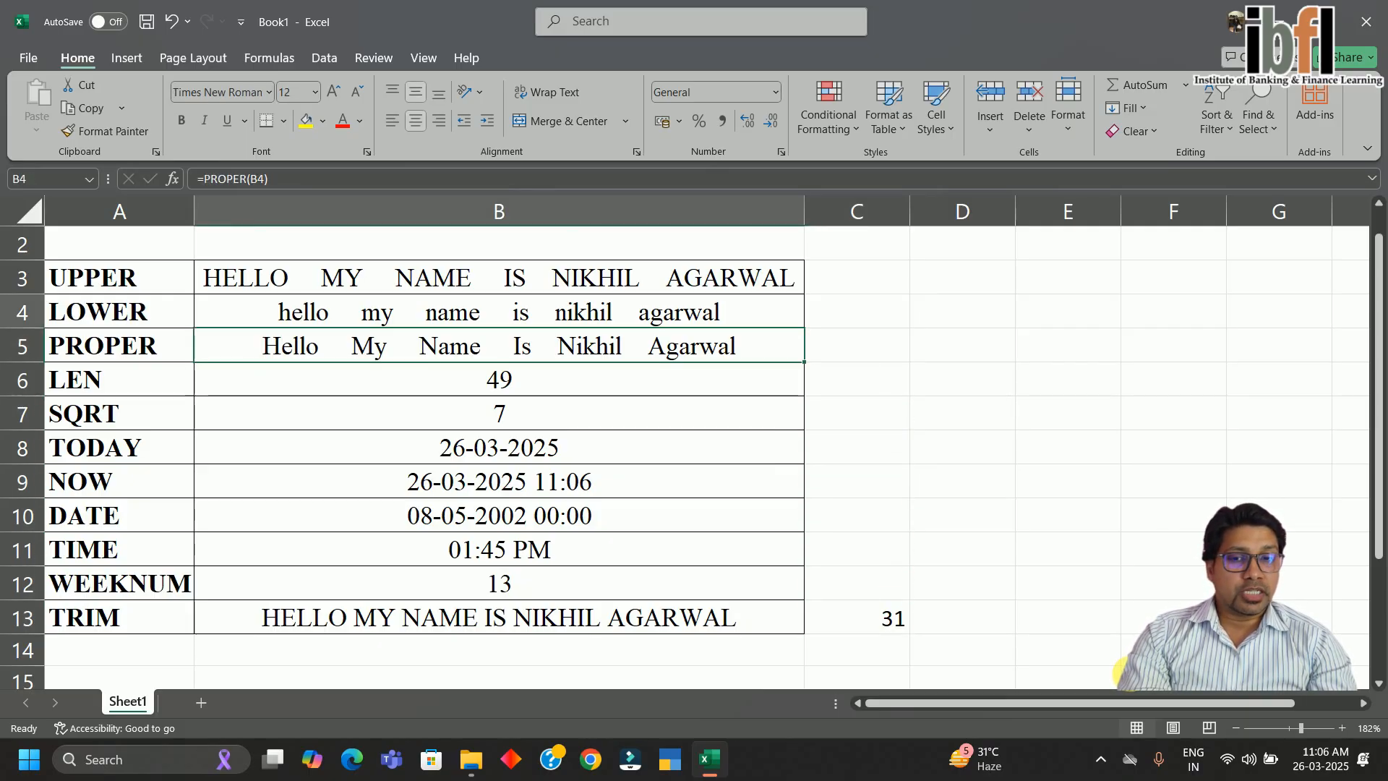
pyautogui.press('Up')
pyautogui.press('Up')
pyautogui.press('Down')
pyautogui.press('Down')
pyautogui.press('Down')
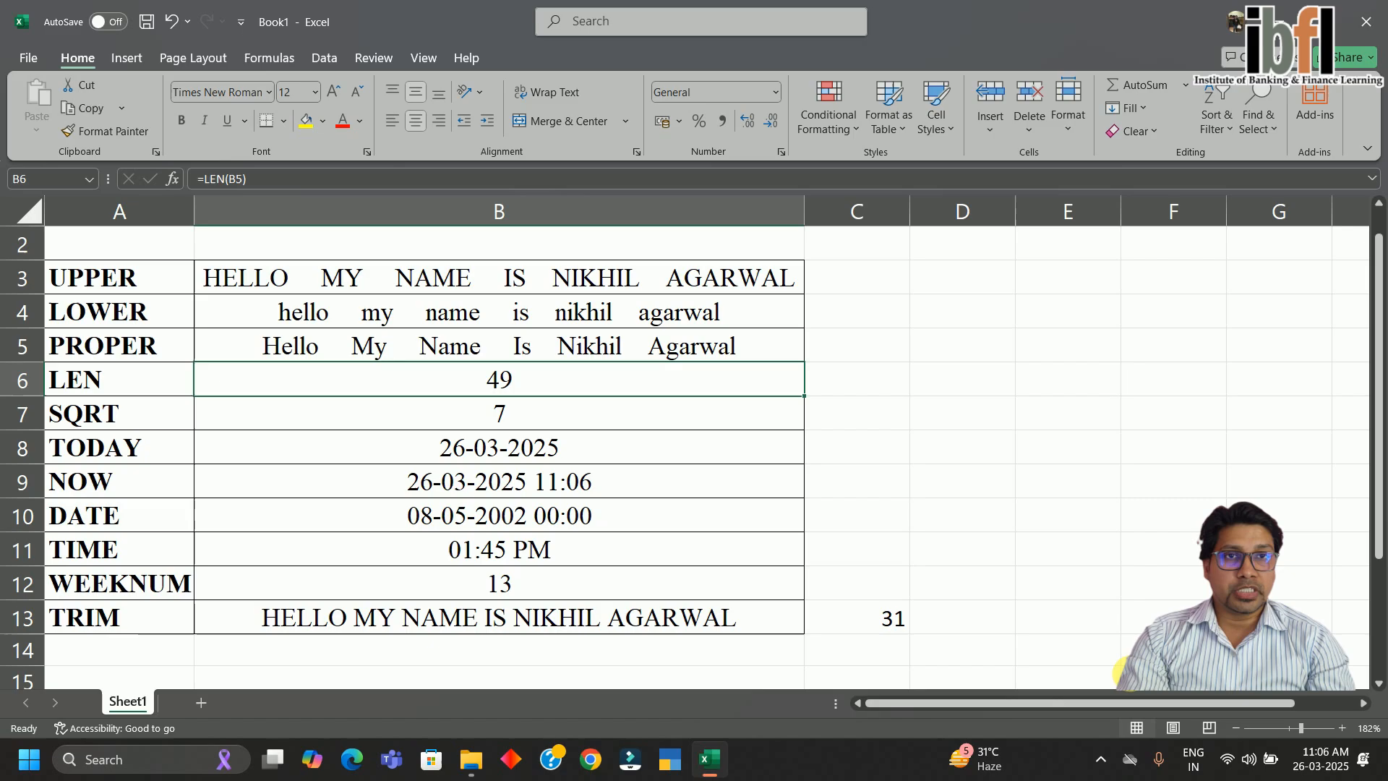
pyautogui.press('Up')
pyautogui.press('Up')
pyautogui.press('Up')
pyautogui.press('Up')
pyautogui.press('Up')
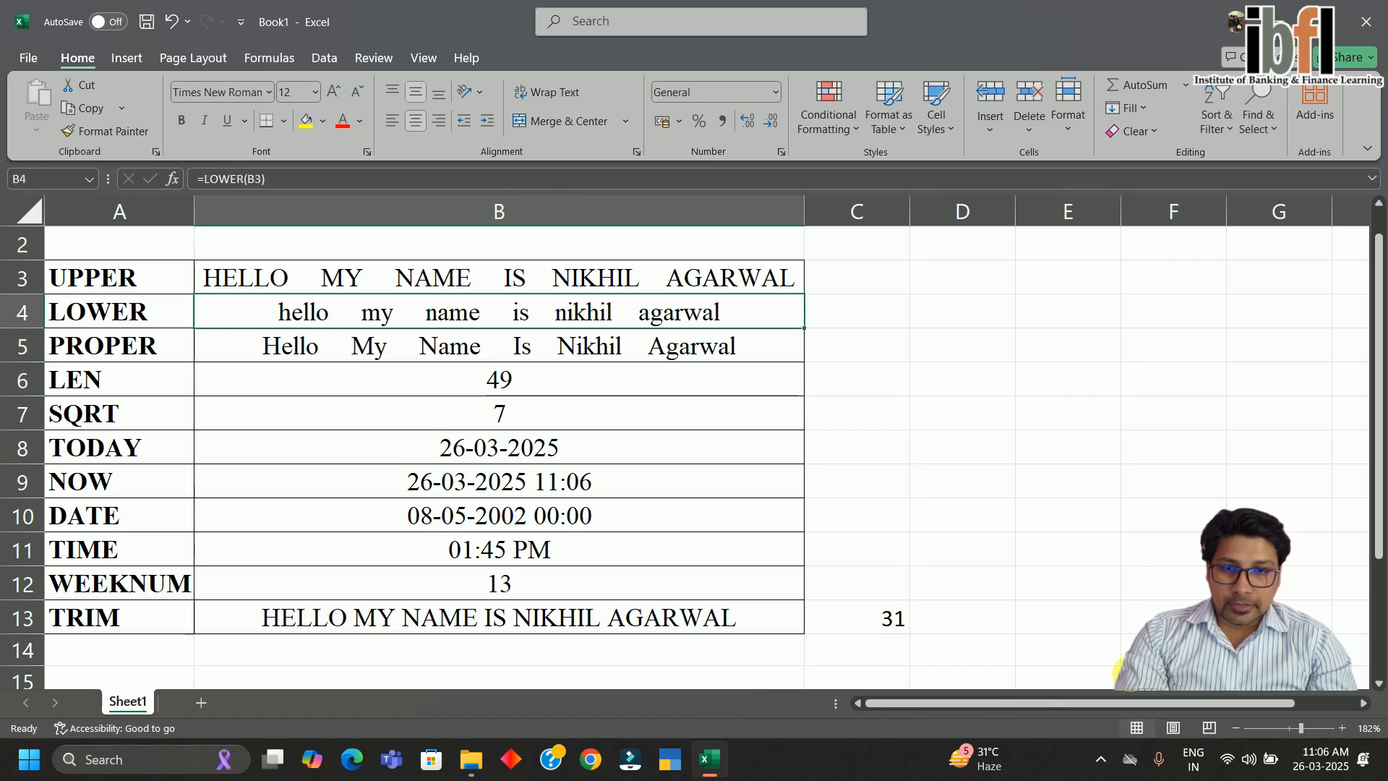
pyautogui.press('Down')
pyautogui.press('Down')
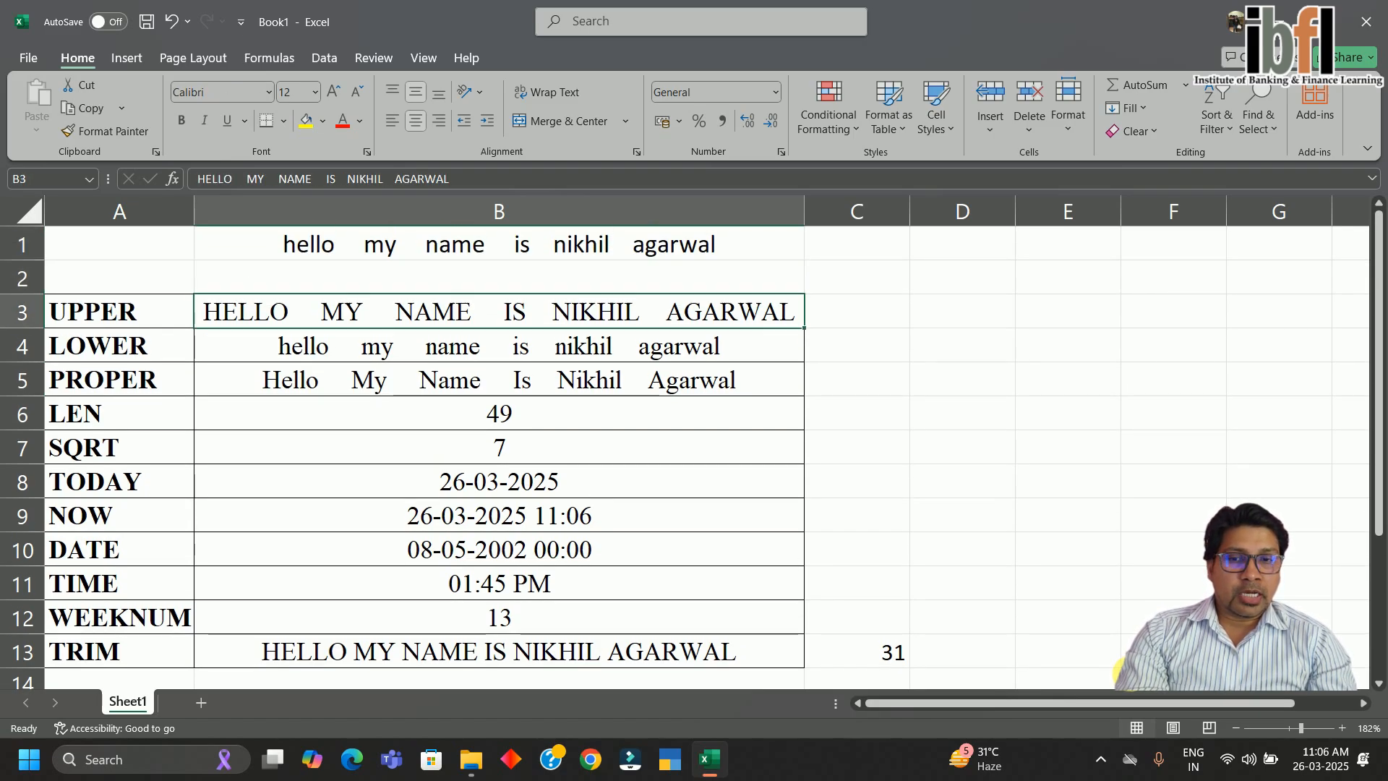